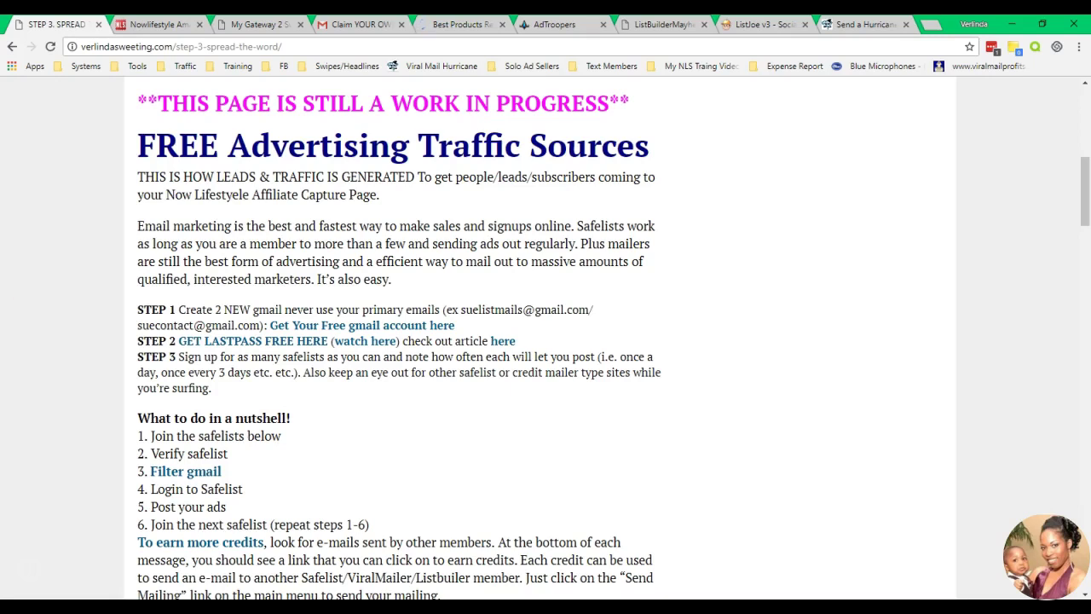
Review the Now Lifestyle capture page and the My Gateway 2 Success landing page
left_click(158, 24)
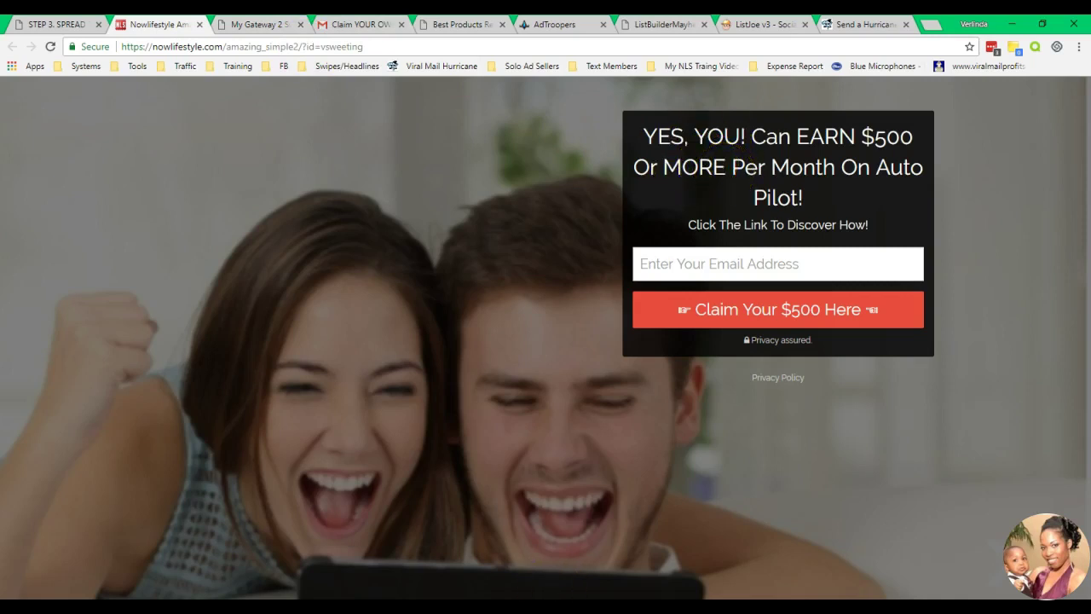
mouse_move(473, 608)
left_click(256, 23)
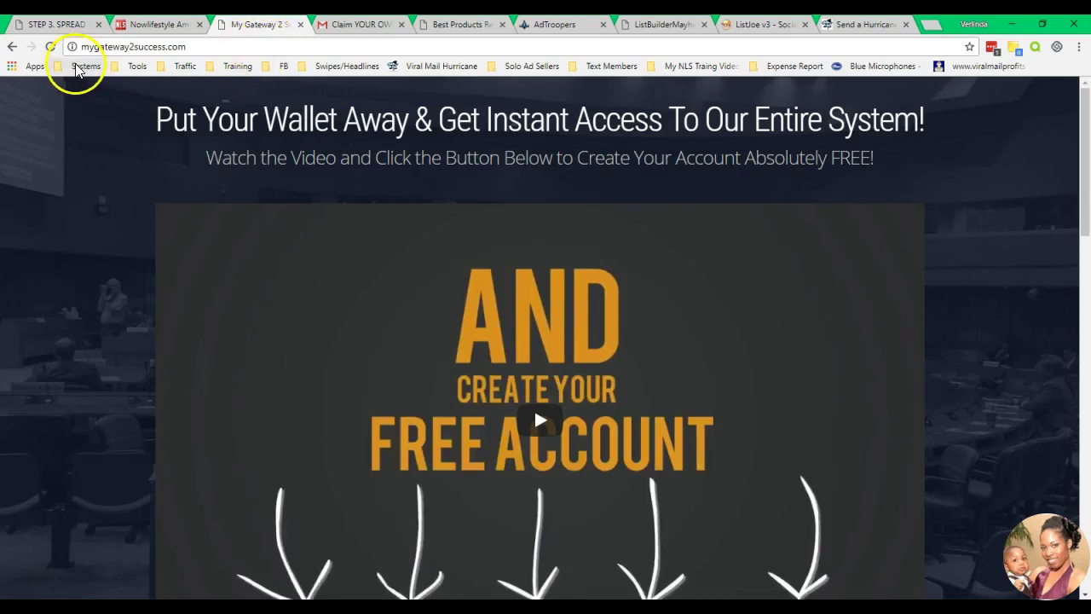
mouse_move(1085, 109)
left_mouse_down()
mouse_move(1086, 494)
mouse_move(1084, 94)
left_mouse_up()
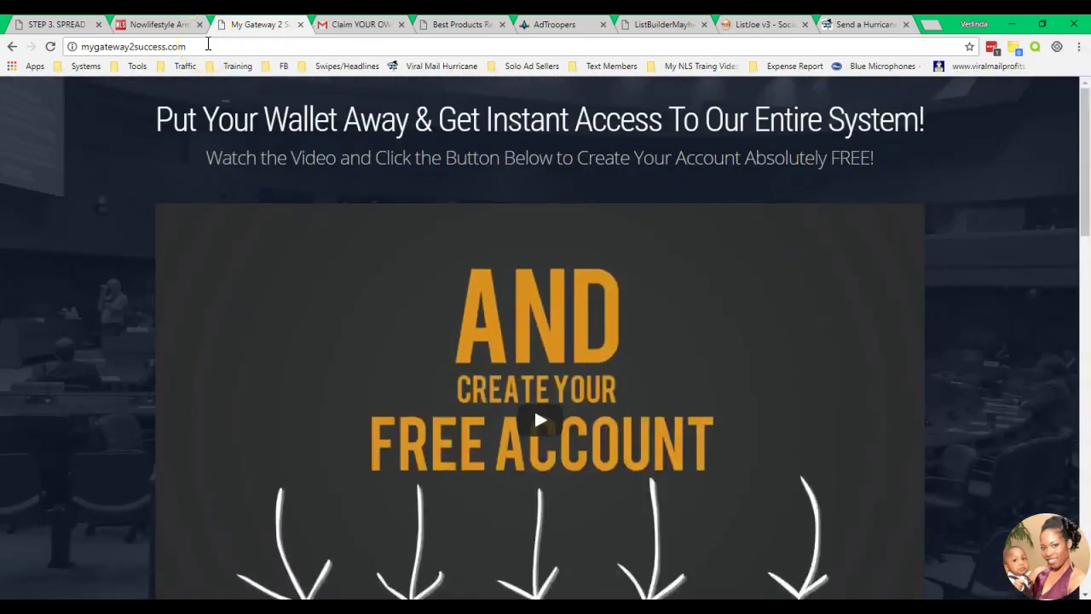
Open the G2S ad note in Notepad and position it over the landing page to read the ad text
left_click(434, 523)
left_click(434, 577)
left_click(887, 220)
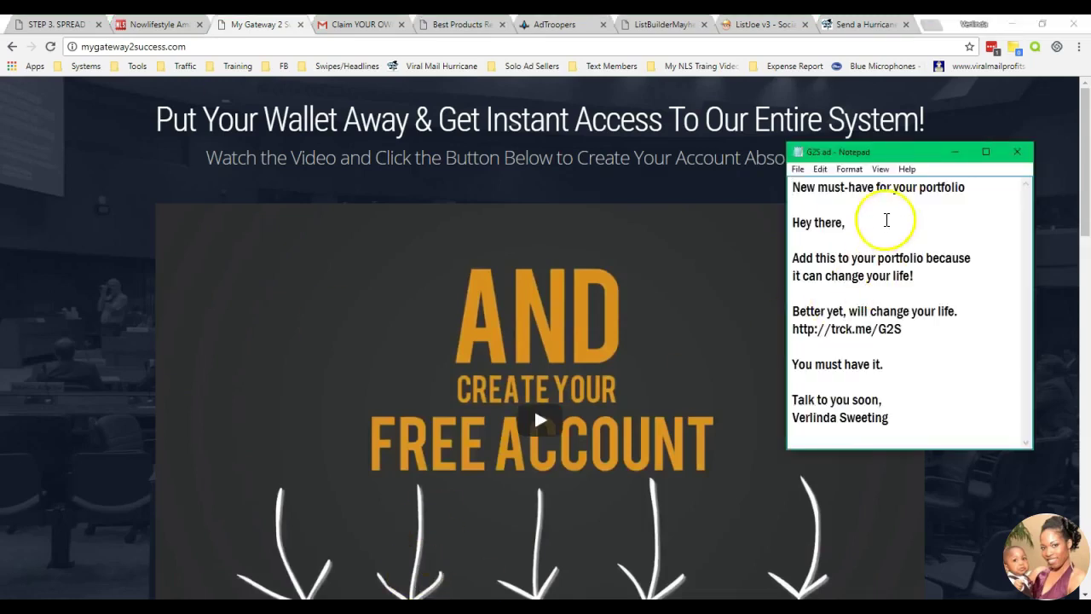
left_click_drag(897, 153, 495, 144)
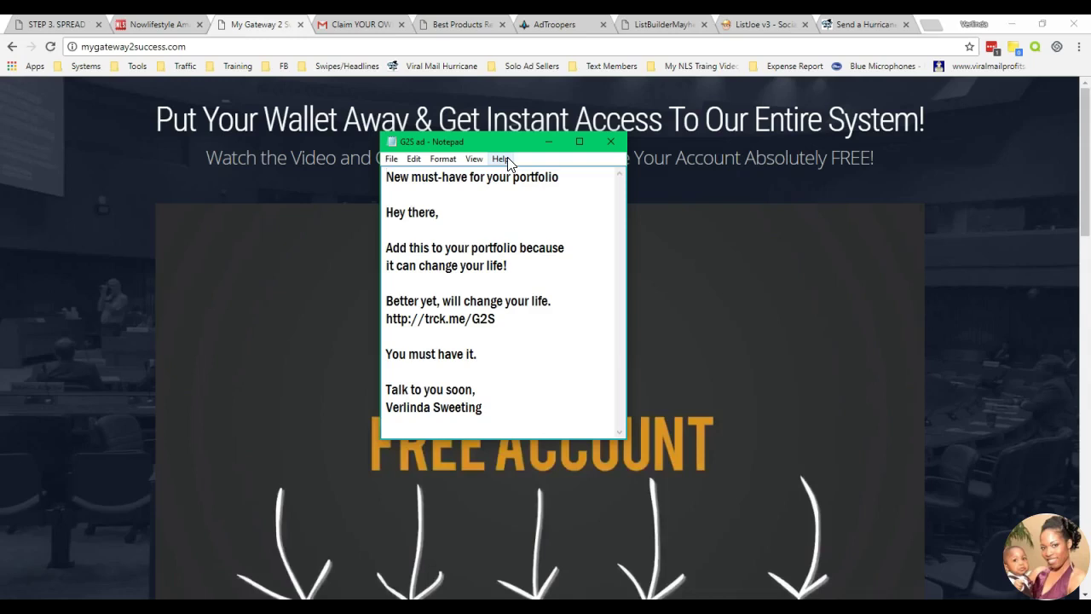
left_click_drag(496, 144, 621, 289)
Compare the Now Lifestyle capture page with the My Gateway 2 Success landing page
left_click(157, 24)
left_click(256, 24)
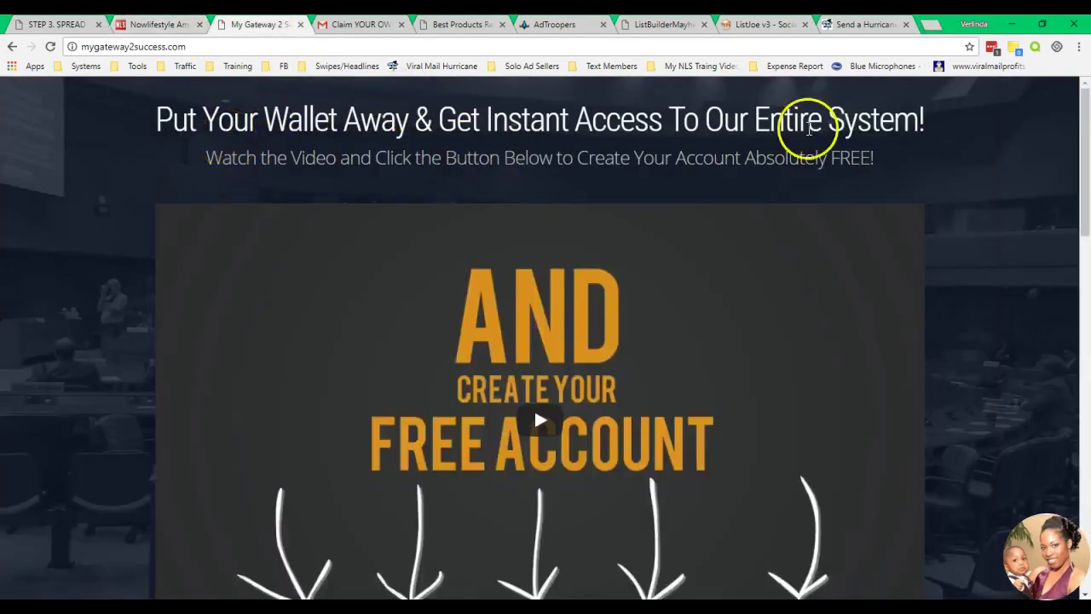
scroll(669, 132, "down", 5)
scroll(599, 108, "up", 5)
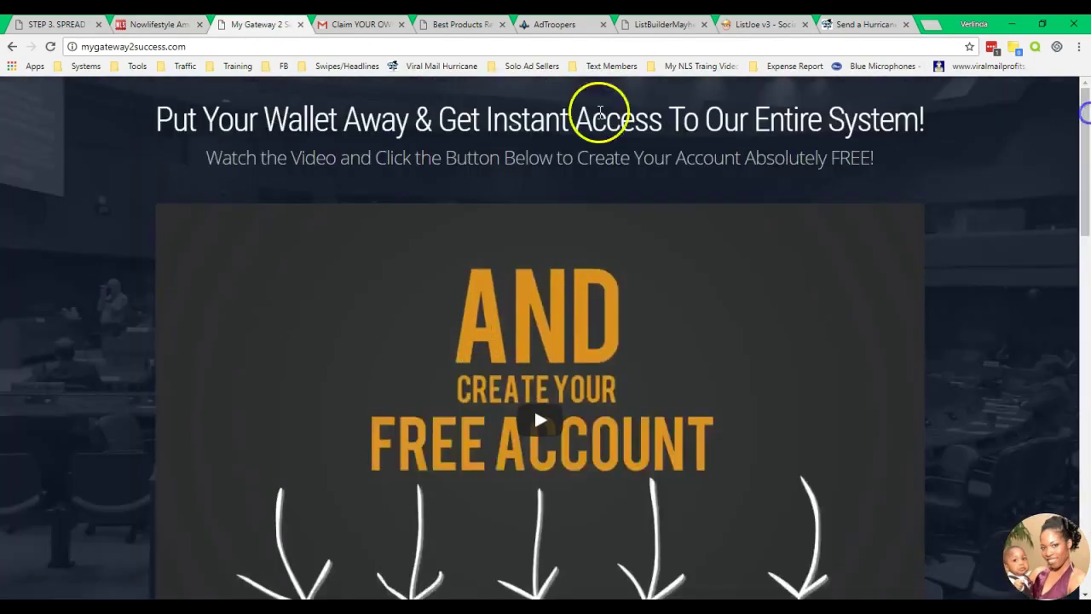
left_click(165, 24)
left_click(256, 24)
Bring back the G2S ad note and highlight its subject line and message body
left_click(460, 610)
left_click_drag(633, 288, 595, 208)
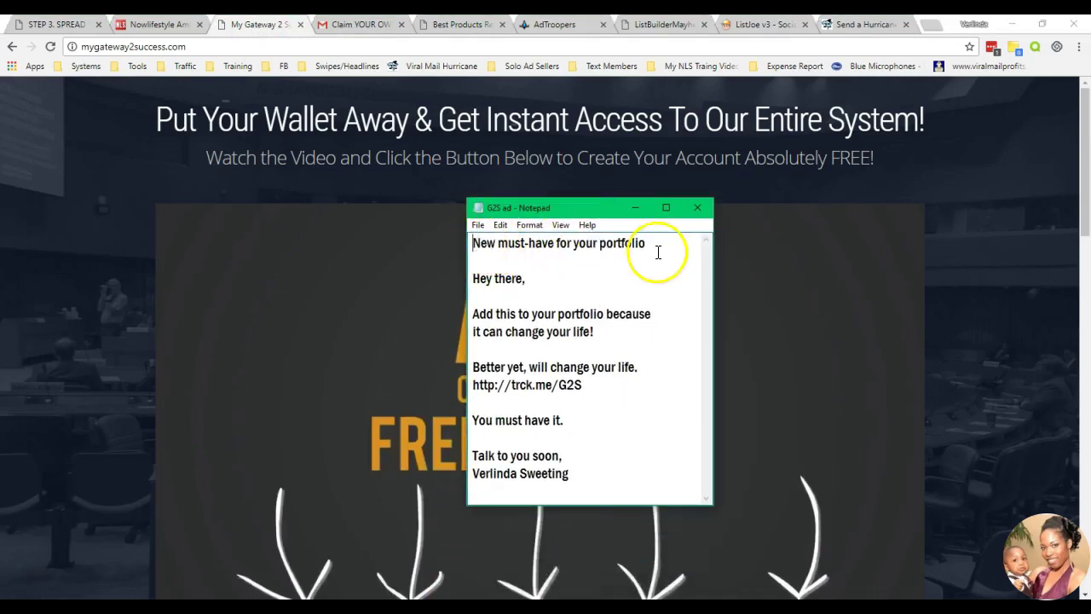
left_click_drag(472, 243, 653, 243)
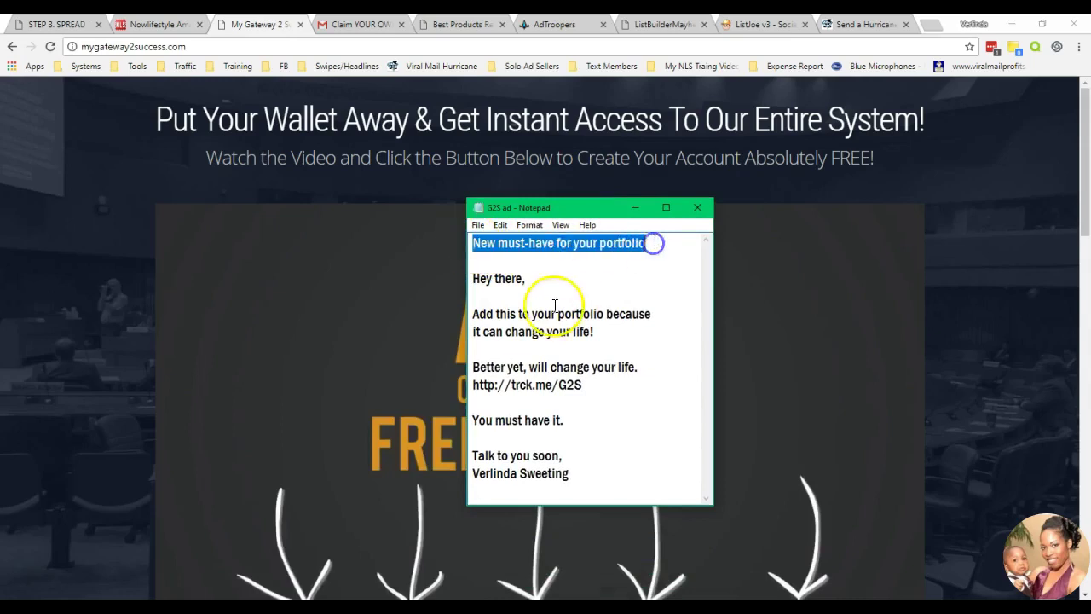
left_click(571, 296)
left_click_drag(474, 278, 600, 500)
left_click(589, 440)
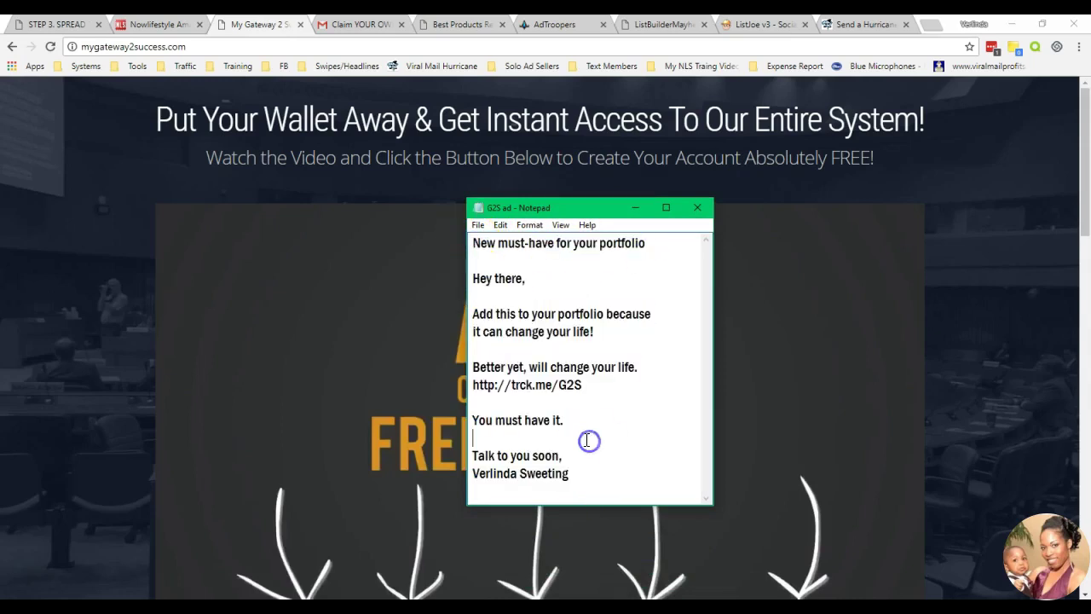
left_click(638, 213)
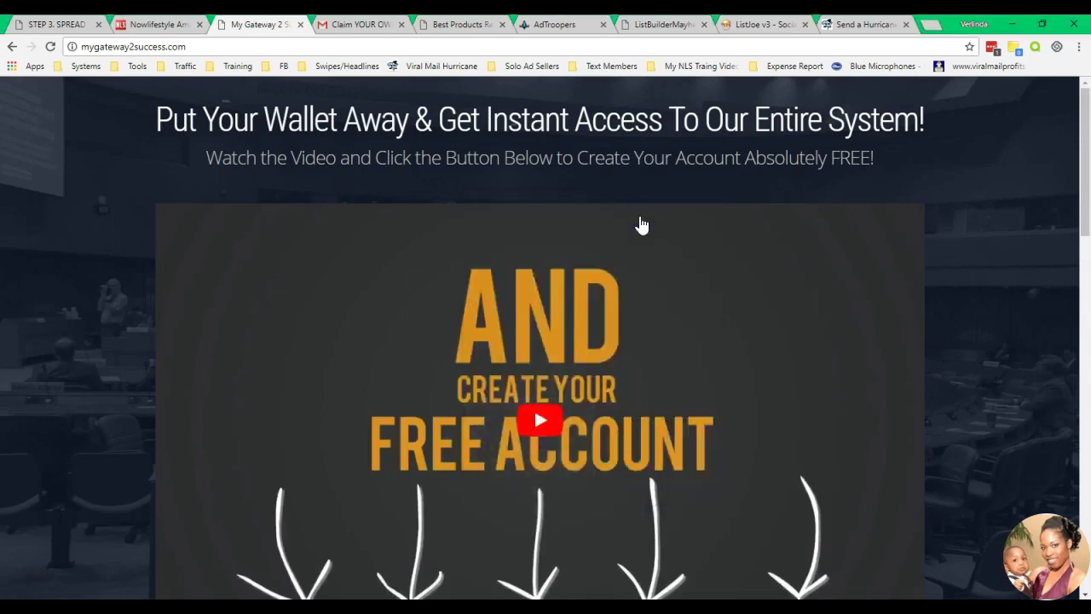
View the 1-2-3 List ad email in Gmail, and close the vitalviralpro.com page
left_click(344, 24)
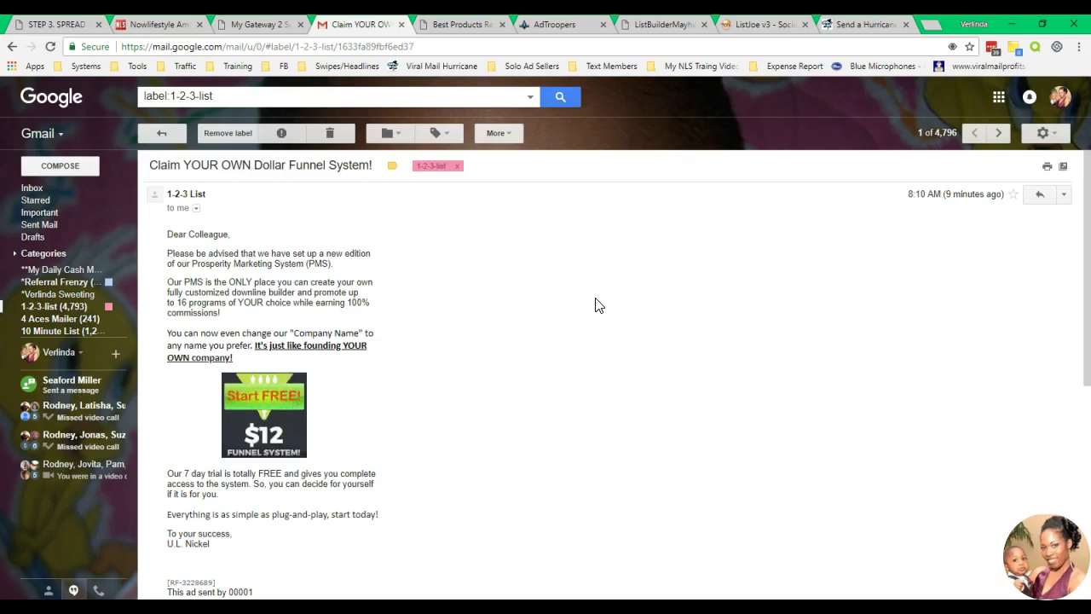
mouse_move(42, 367)
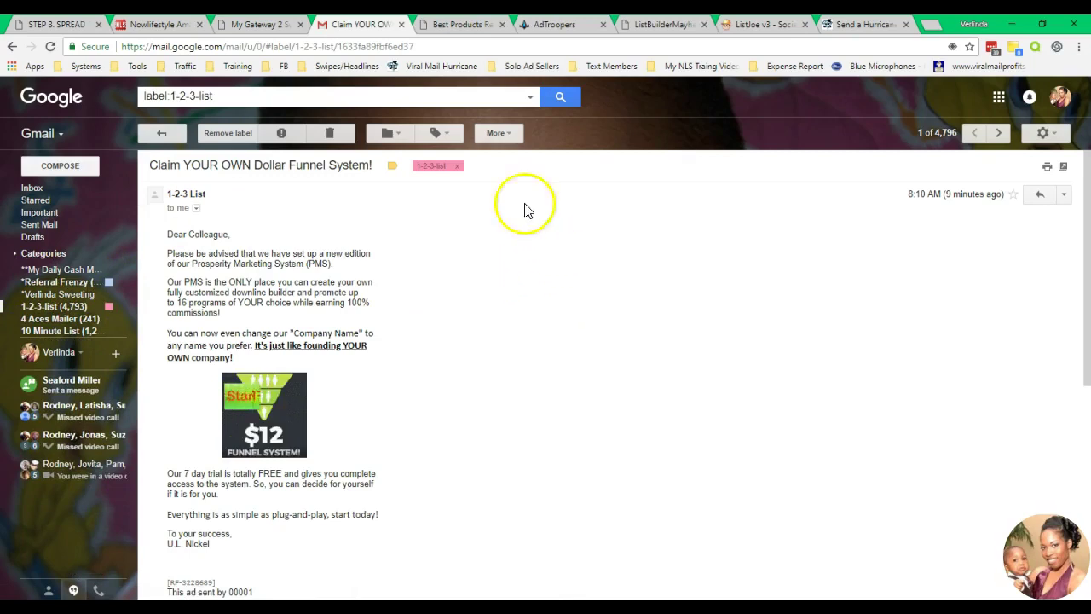
left_click(461, 23)
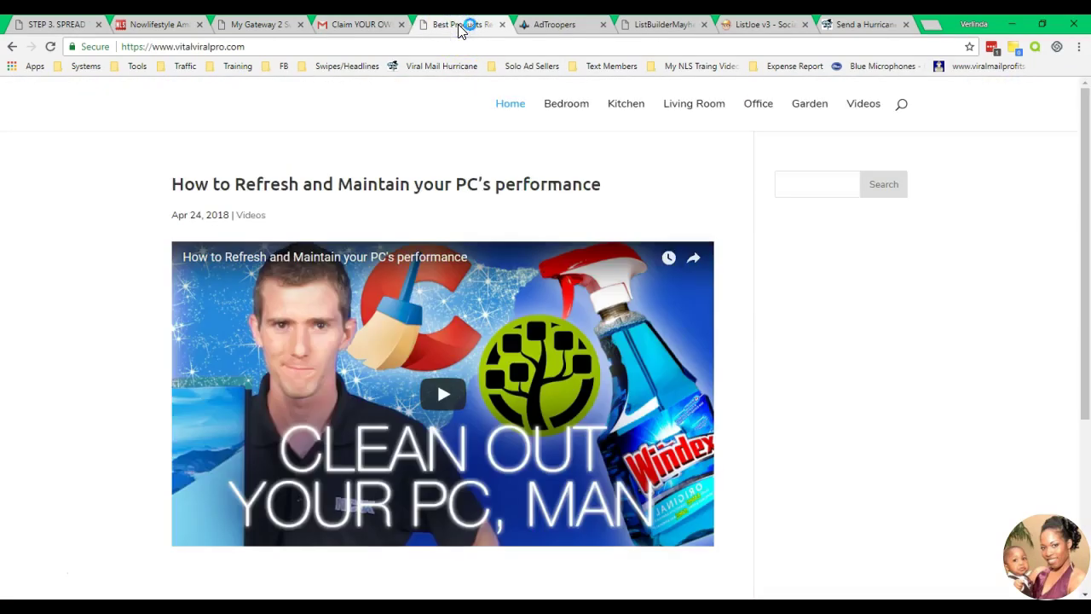
left_click(502, 23)
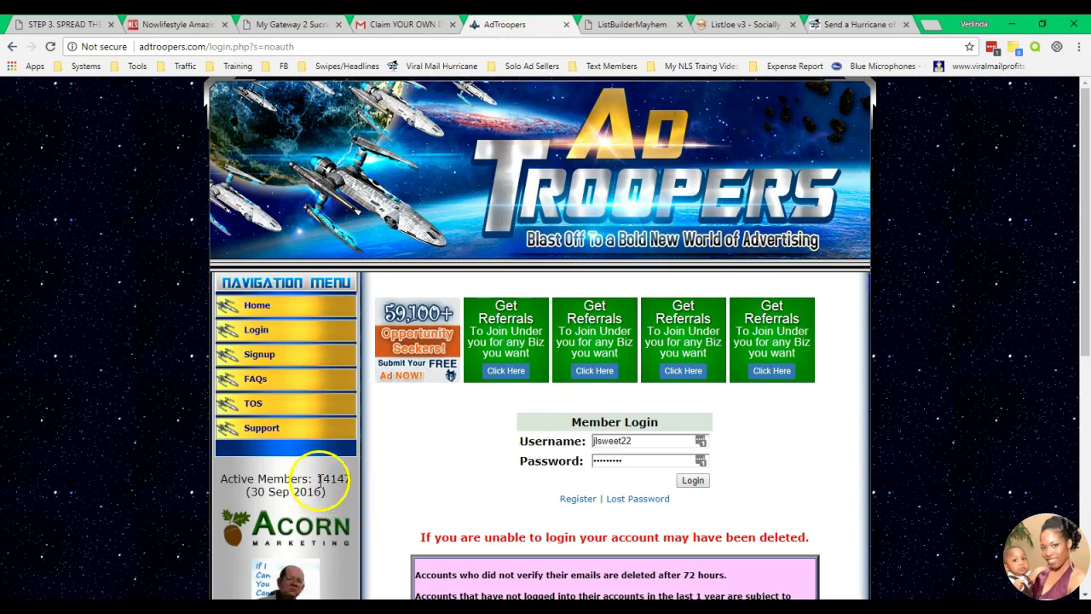
Examine the active member count and the account deletion rules on the AdTroopers login page
left_click_drag(318, 480, 353, 480)
scroll(1071, 231, "down", 2)
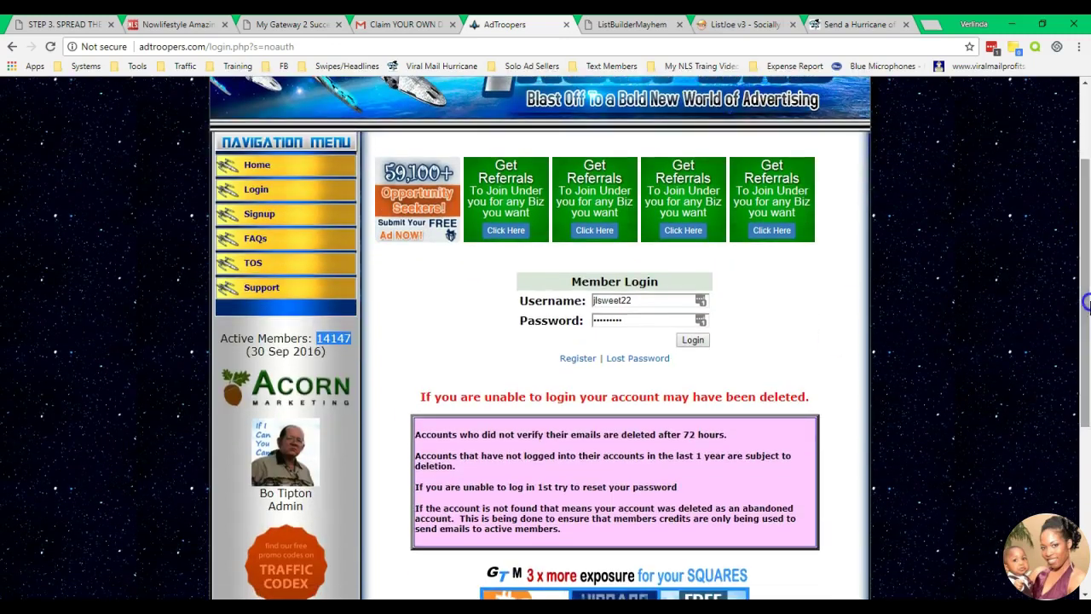
left_click_drag(1085, 175, 1070, 118)
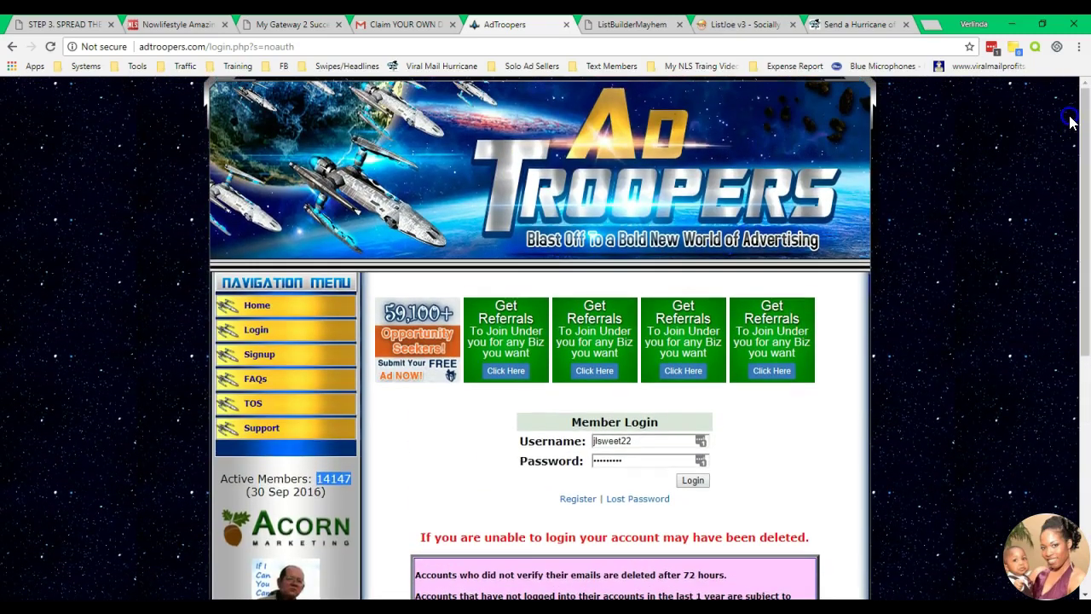
Look over the ListBuilder Mayhem and List Joe member login pages
left_click(632, 23)
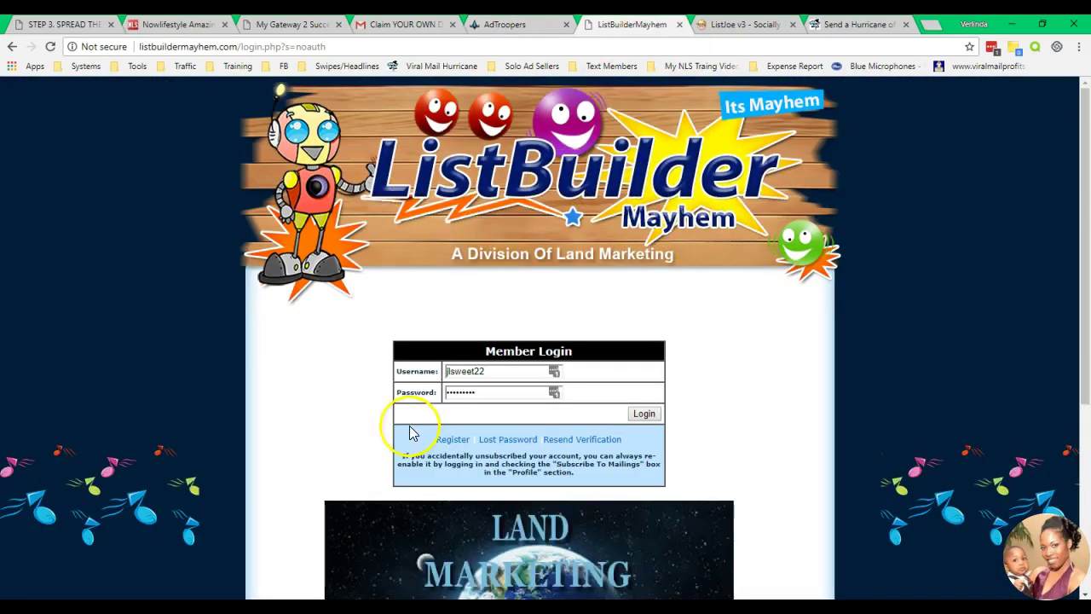
left_click_drag(1085, 219, 1084, 160)
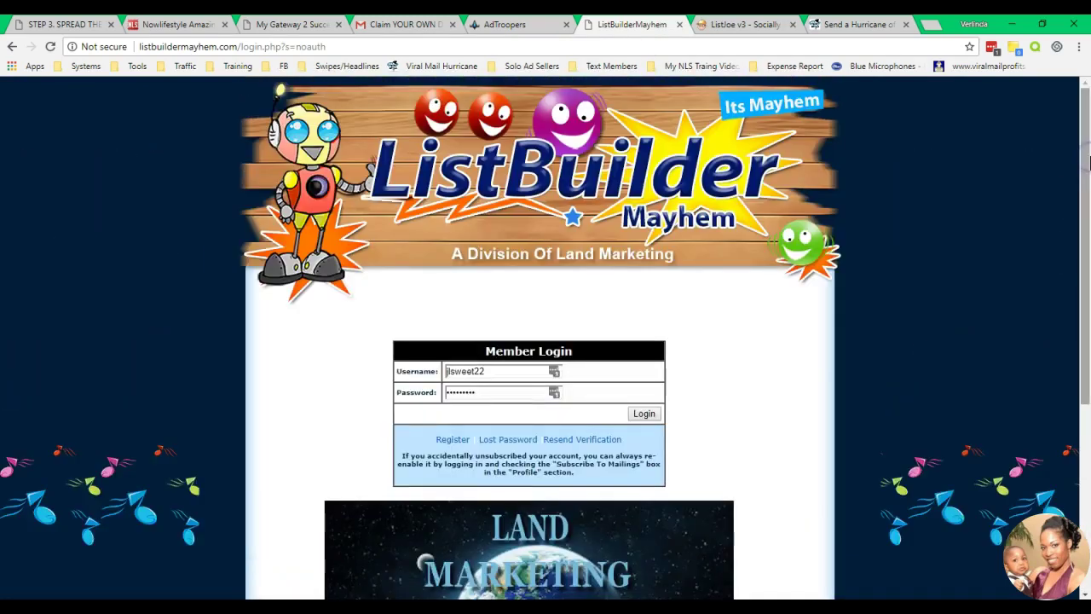
left_click(511, 23)
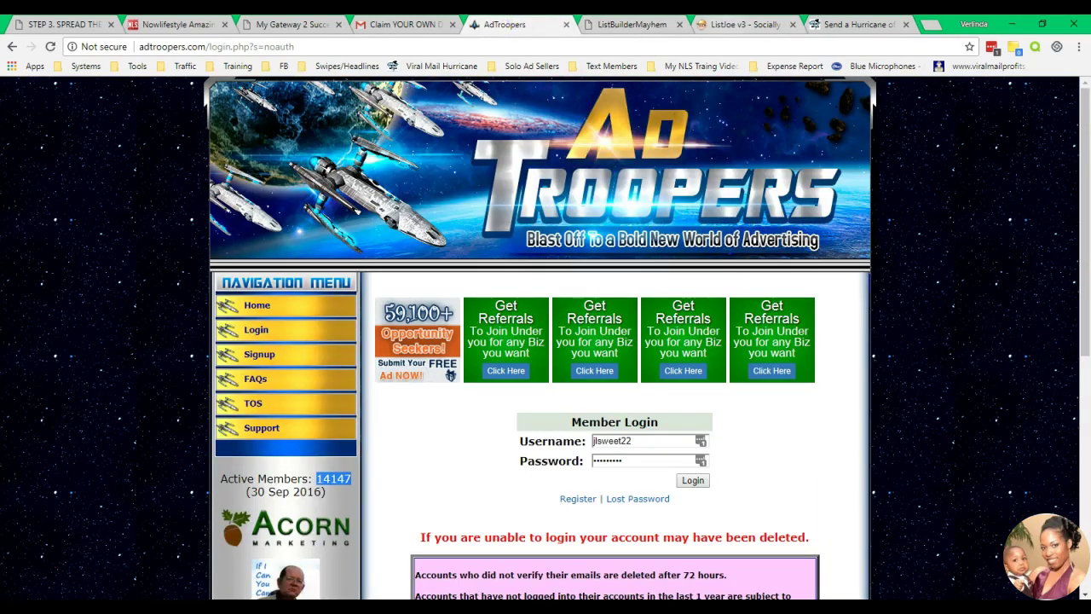
left_click(741, 23)
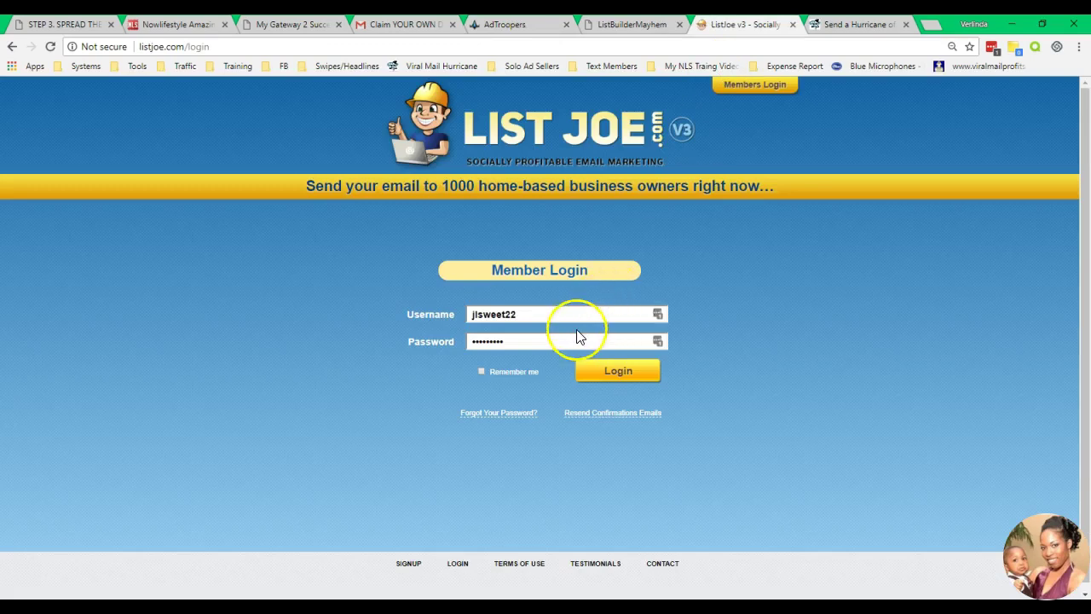
Browse the directory of mailers on the Viral Mail Hurricane site, starting from its beginning
left_click(853, 24)
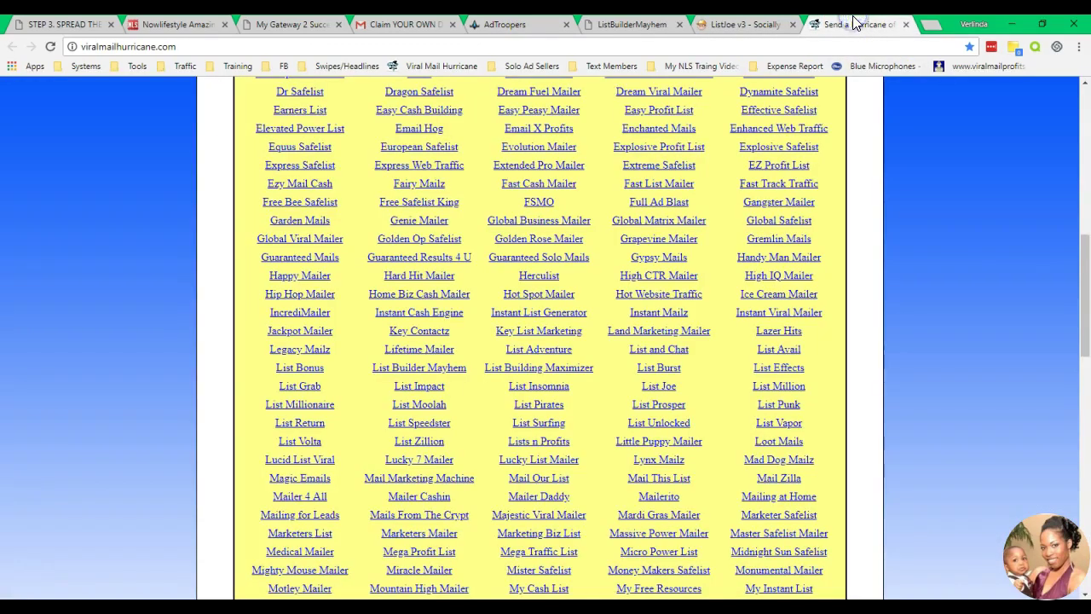
left_click_drag(1084, 288, 1089, 126)
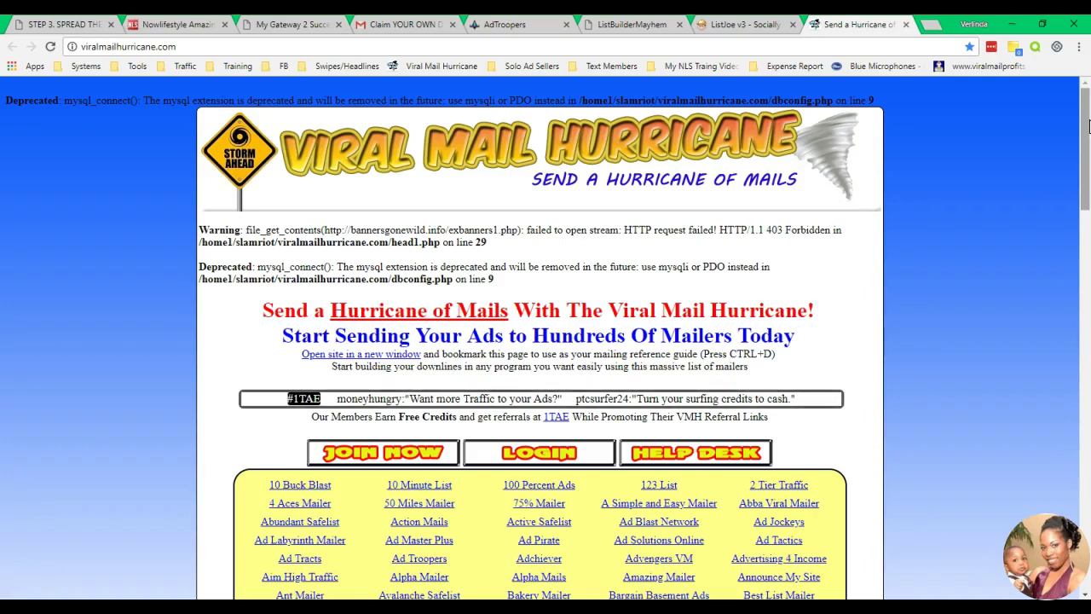
left_click_drag(1085, 118, 1087, 160)
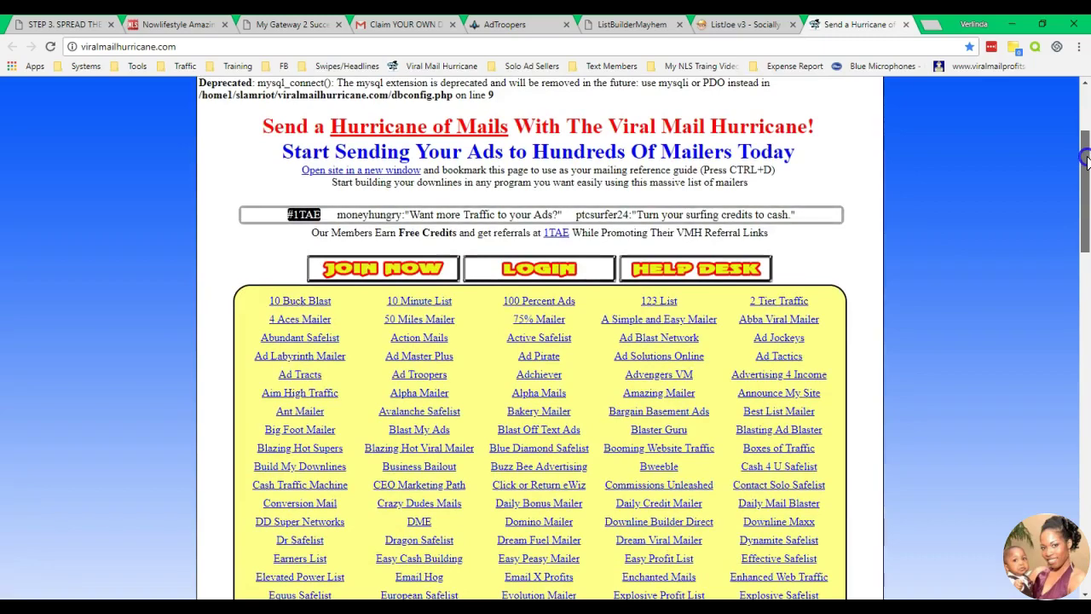
left_click_drag(1087, 160, 1087, 207)
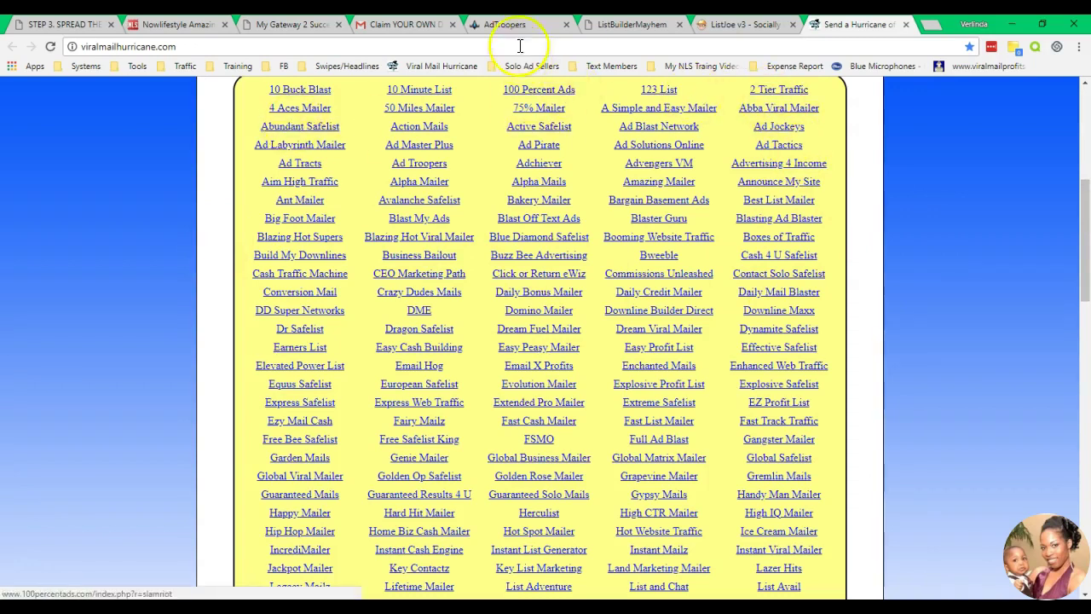
Revisit the AdTroopers, ListBuilder Mayhem and List Joe login pages to compare the mailer sites
left_click(508, 24)
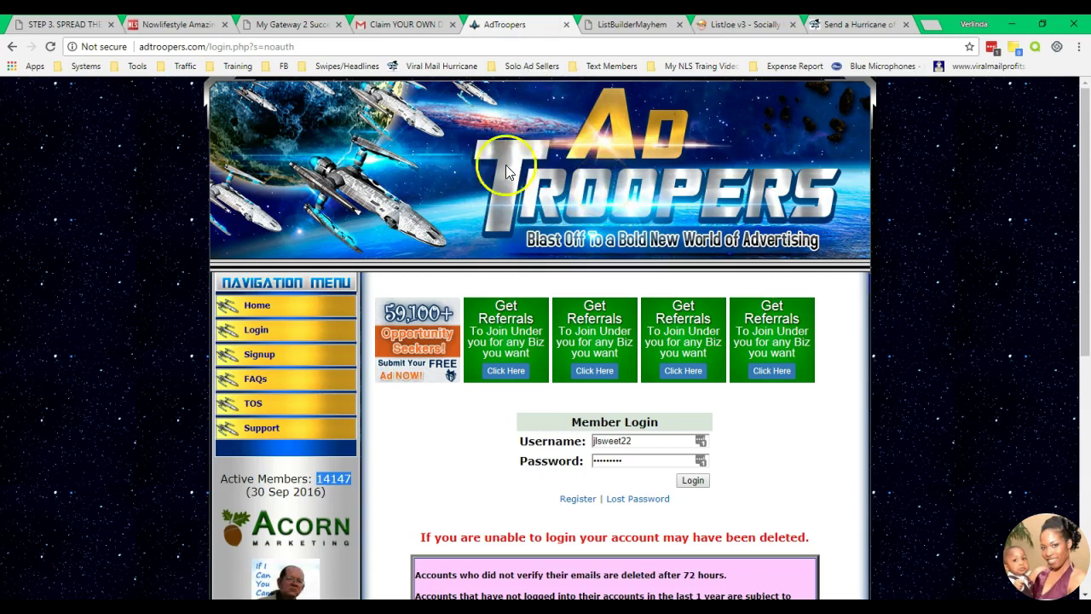
left_click(608, 168)
left_click(604, 23)
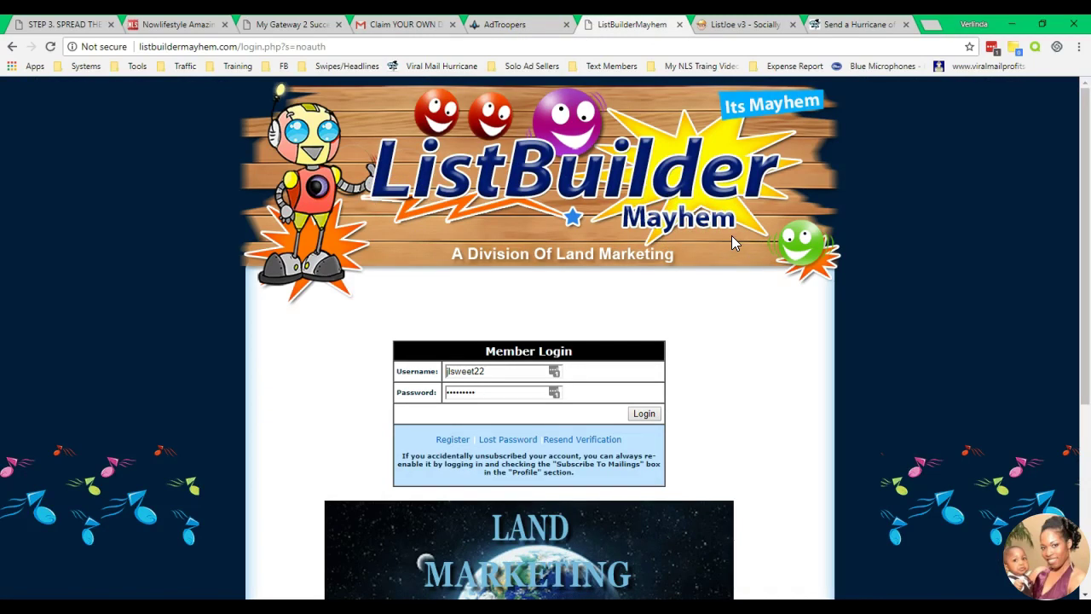
key("ctrl+Tab")
left_click(534, 266)
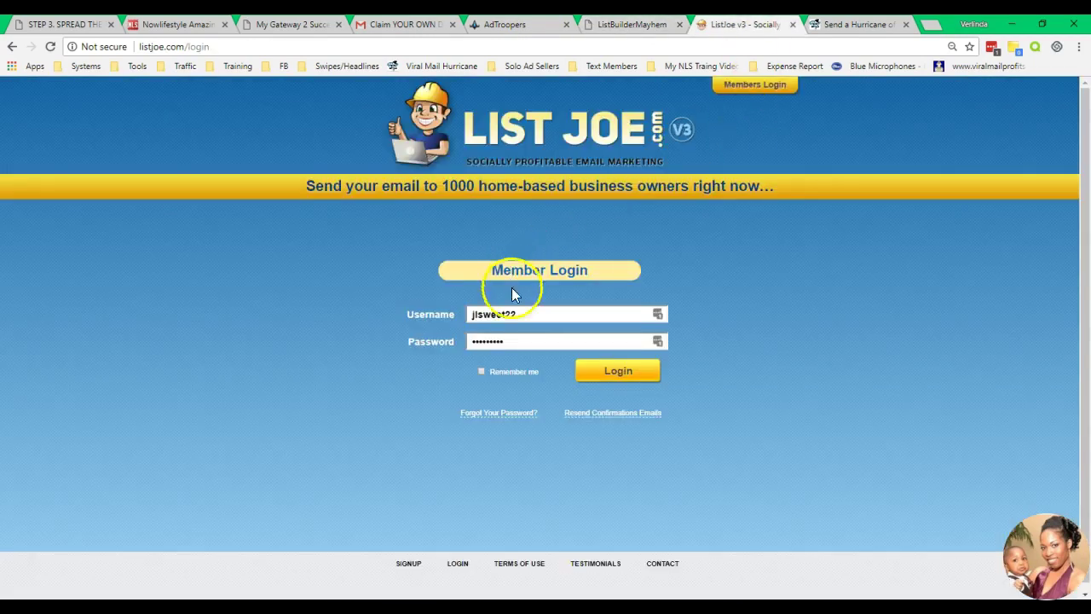
key("ctrl+shift+Tab")
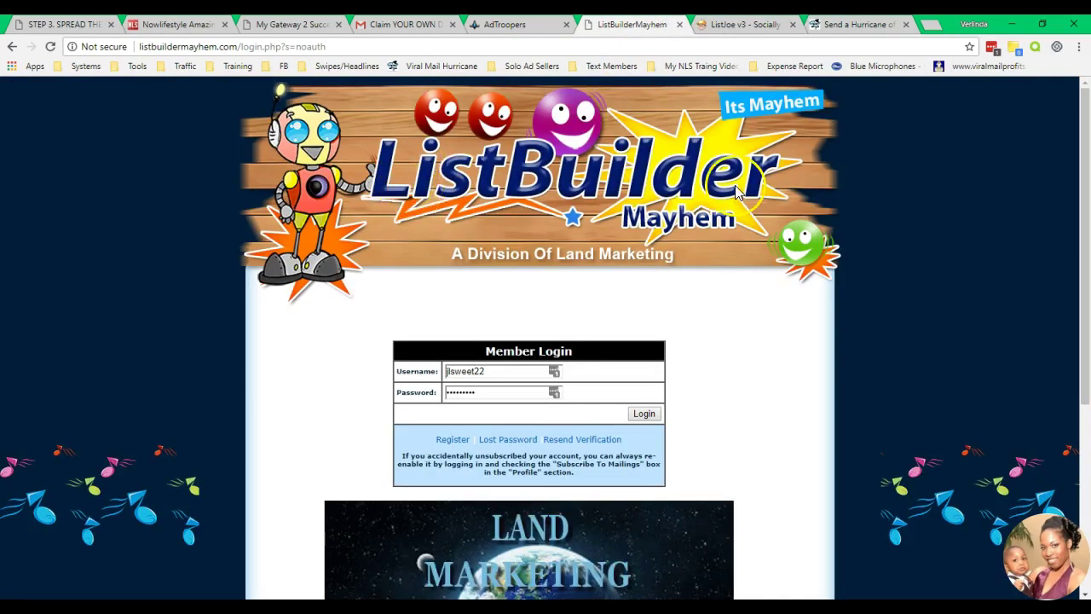
key("ctrl+shift+Tab")
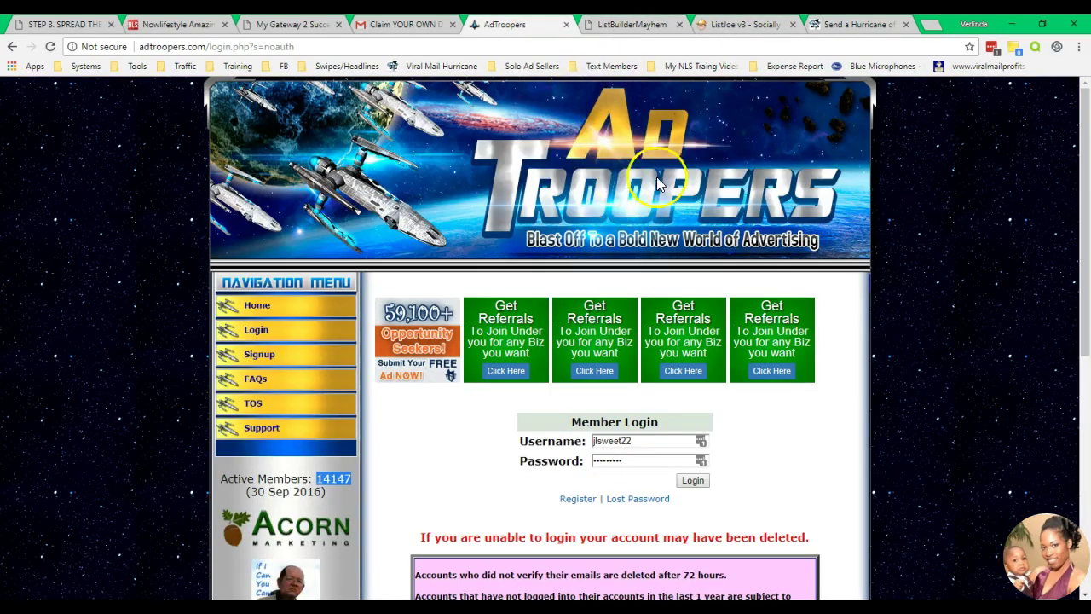
Highlight the active member count on the AdTroopers page to check the size of its list
mouse_move(1086, 175)
left_mouse_down()
mouse_move(1087, 249)
mouse_move(1087, 162)
left_mouse_up()
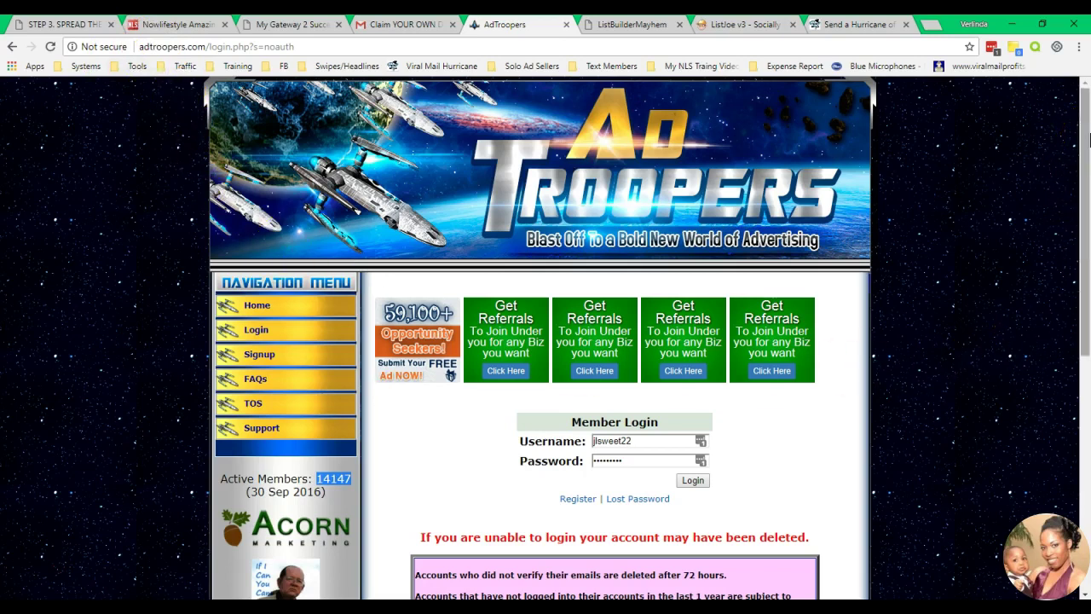
left_click(1079, 138)
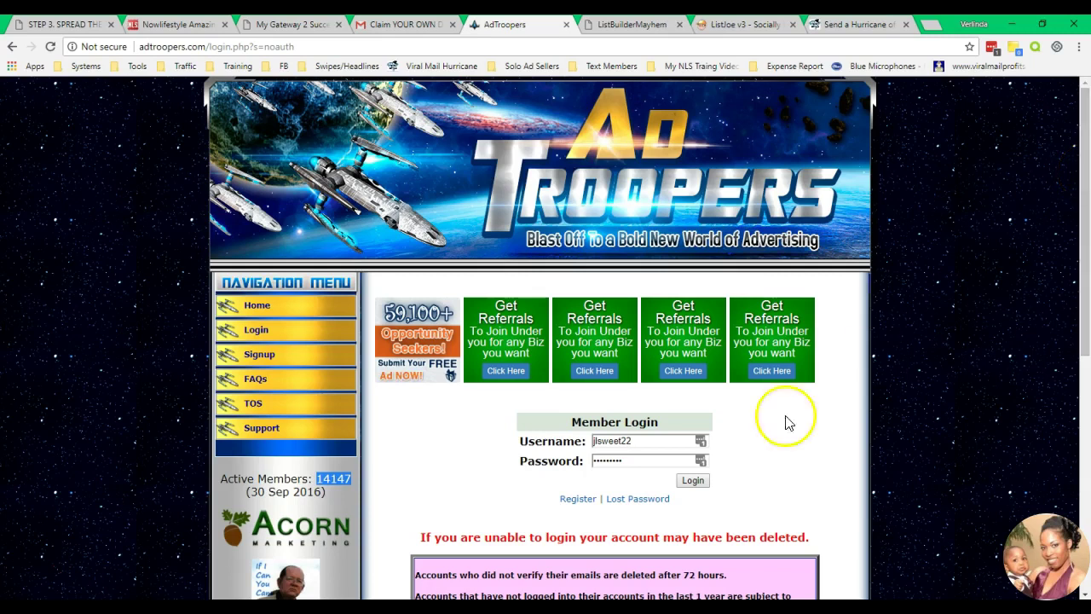
left_click(371, 488)
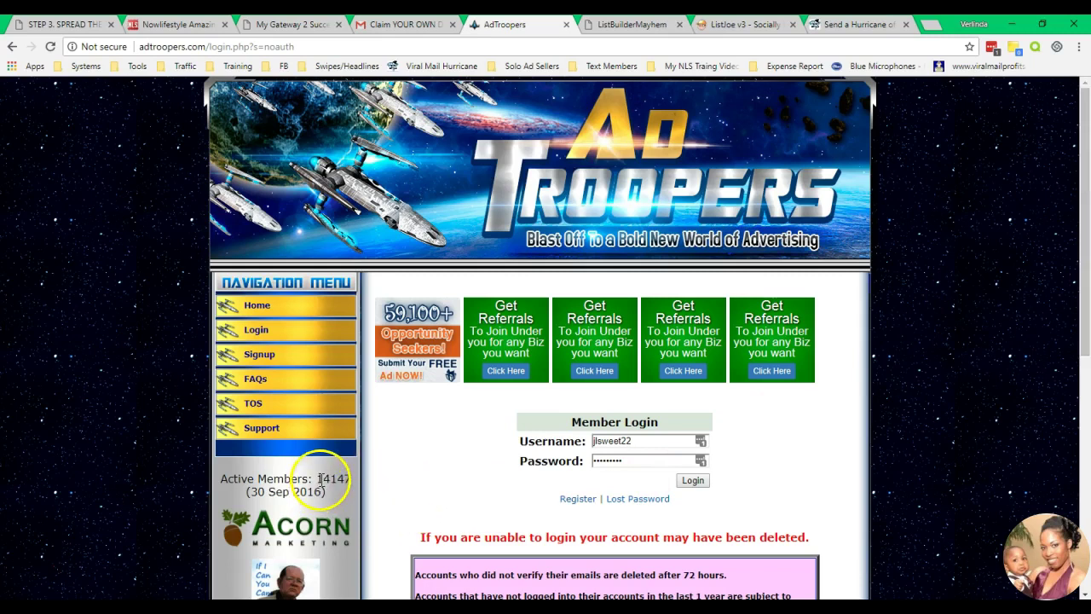
left_click_drag(317, 479, 351, 478)
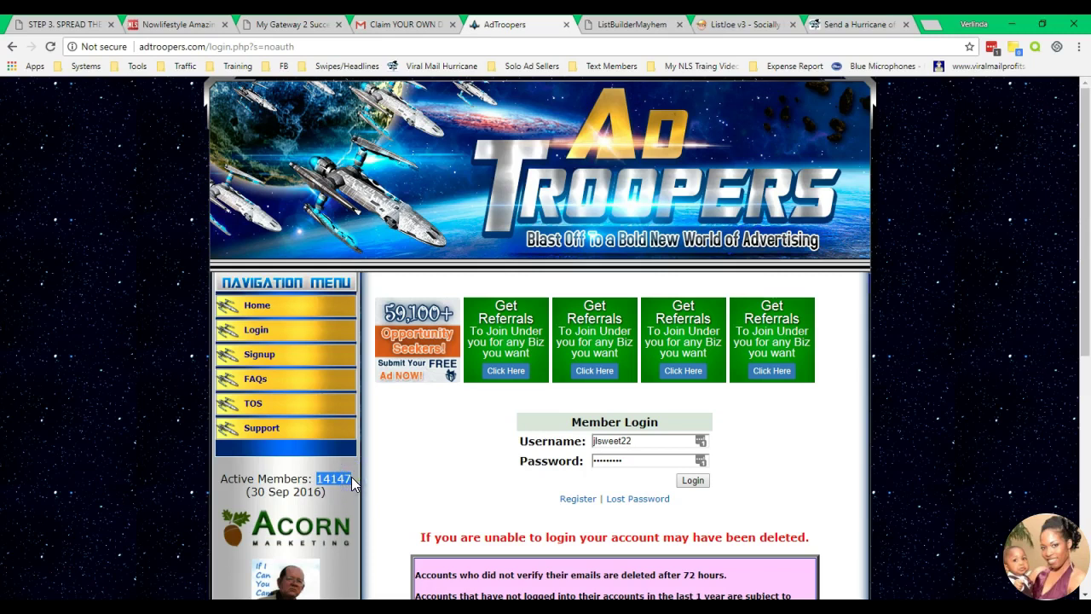
left_click(332, 483)
left_click(353, 480)
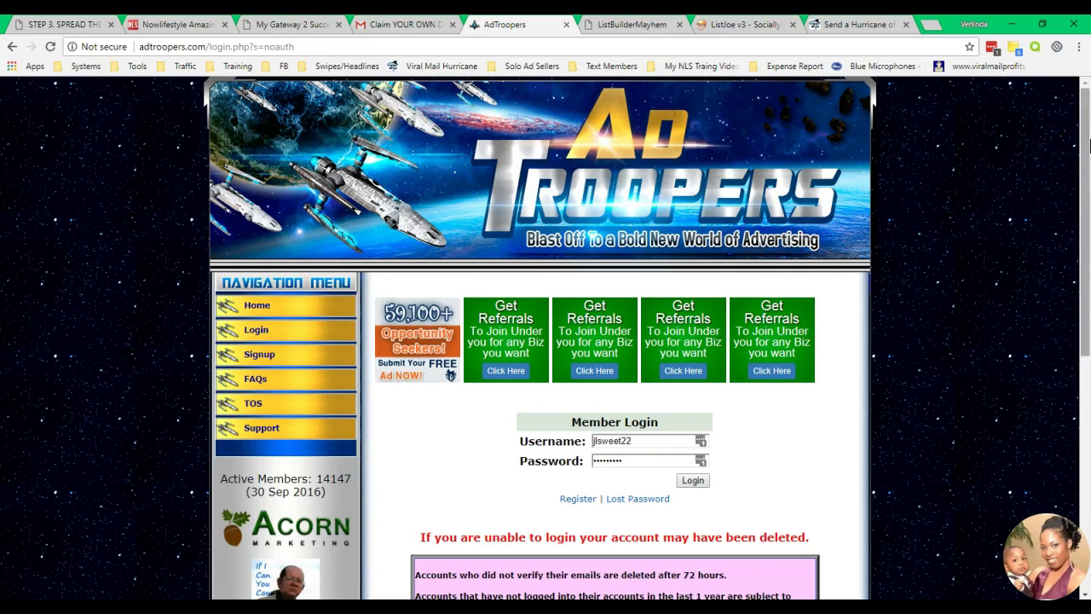
Revisit the 1-2-3 List sample email and the Nowlifestyle and My Gateway 2 Success capture pages, ending on the AdTroopers login page
left_click(399, 24)
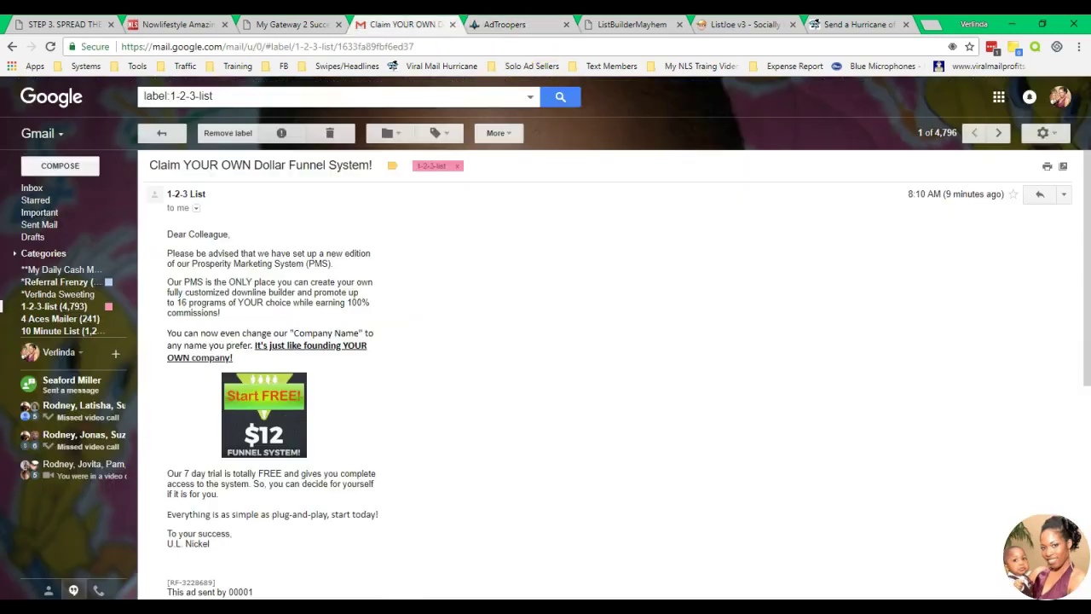
left_click(175, 24)
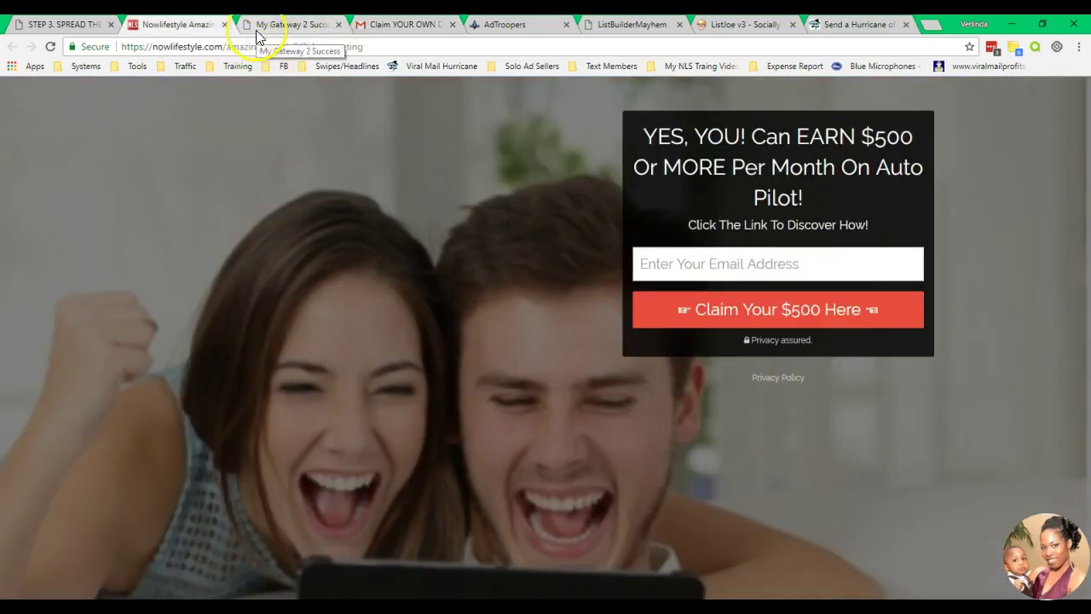
left_click(504, 24)
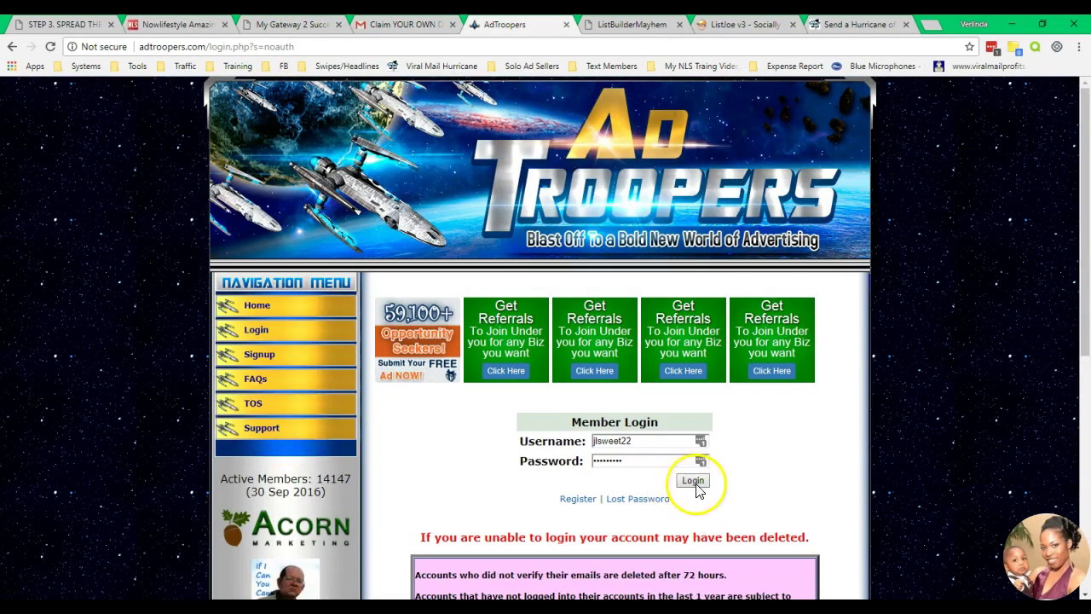
left_click(294, 24)
left_click(512, 24)
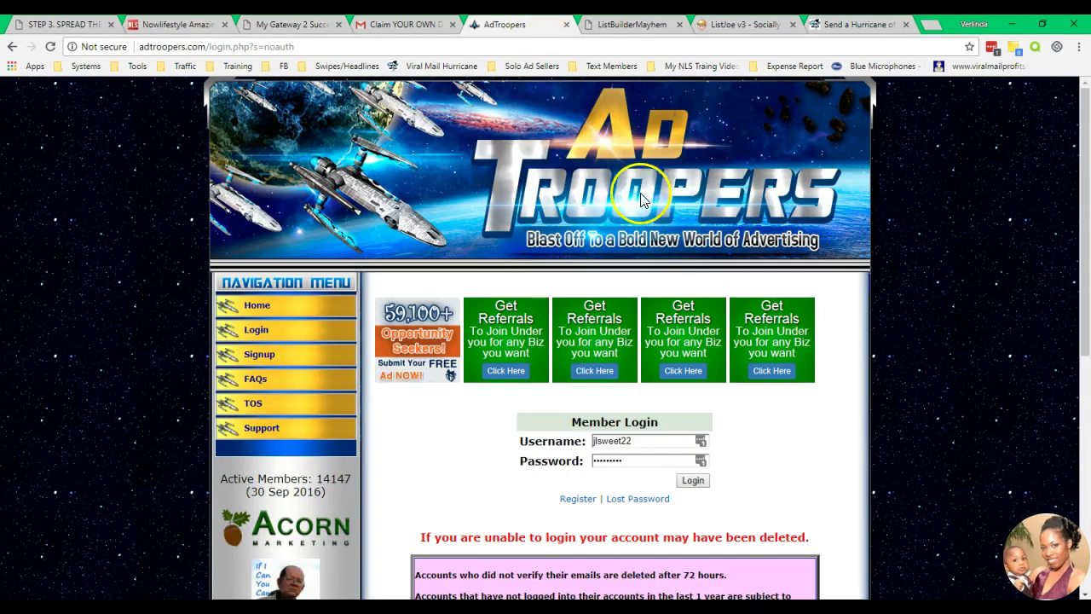
Log in to AdTroopers with the prefilled credentials and decline the 2 Solo Ads special offer to reach the members area
left_click(693, 482)
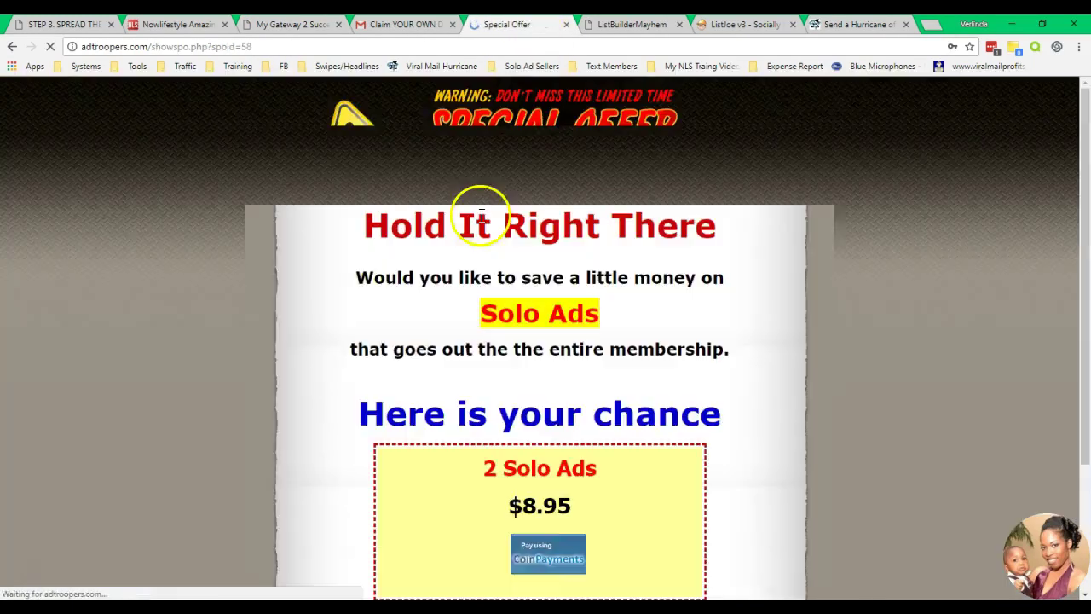
left_click_drag(1086, 152, 1085, 258)
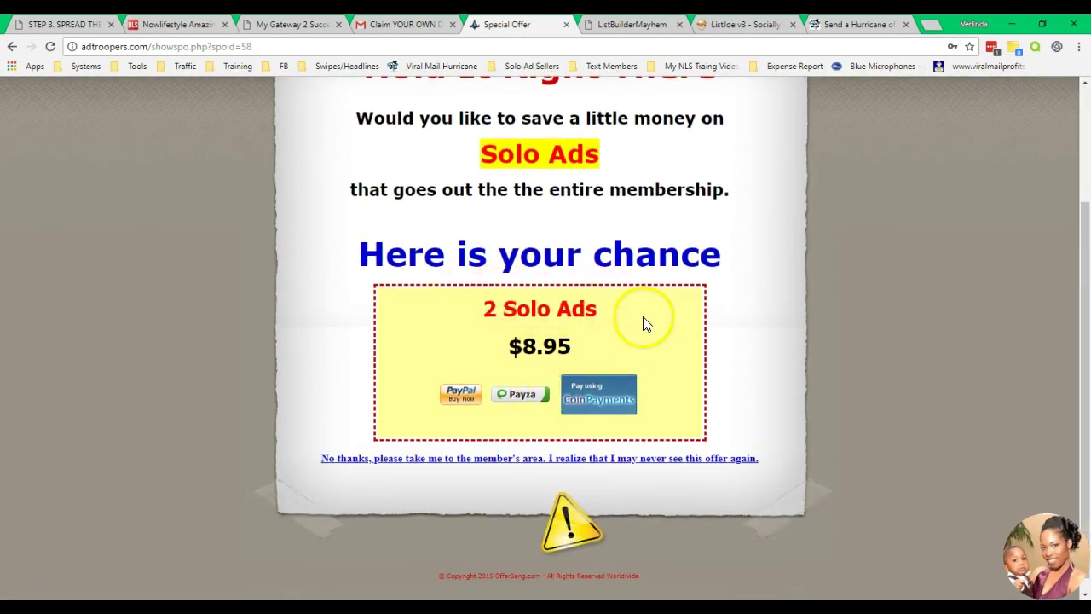
left_click_drag(1086, 324, 1084, 293)
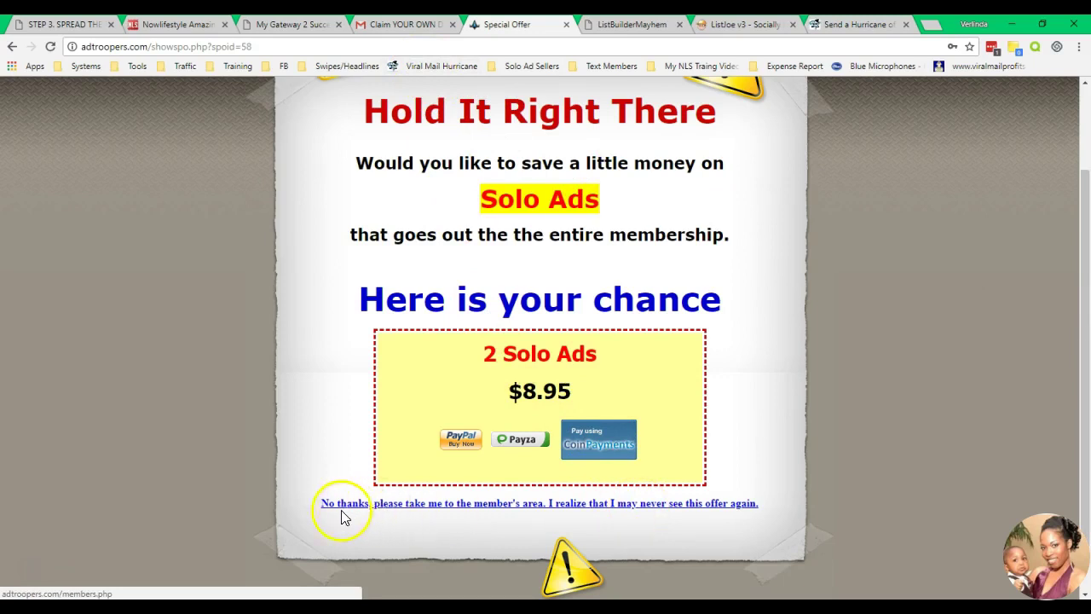
left_click(480, 510)
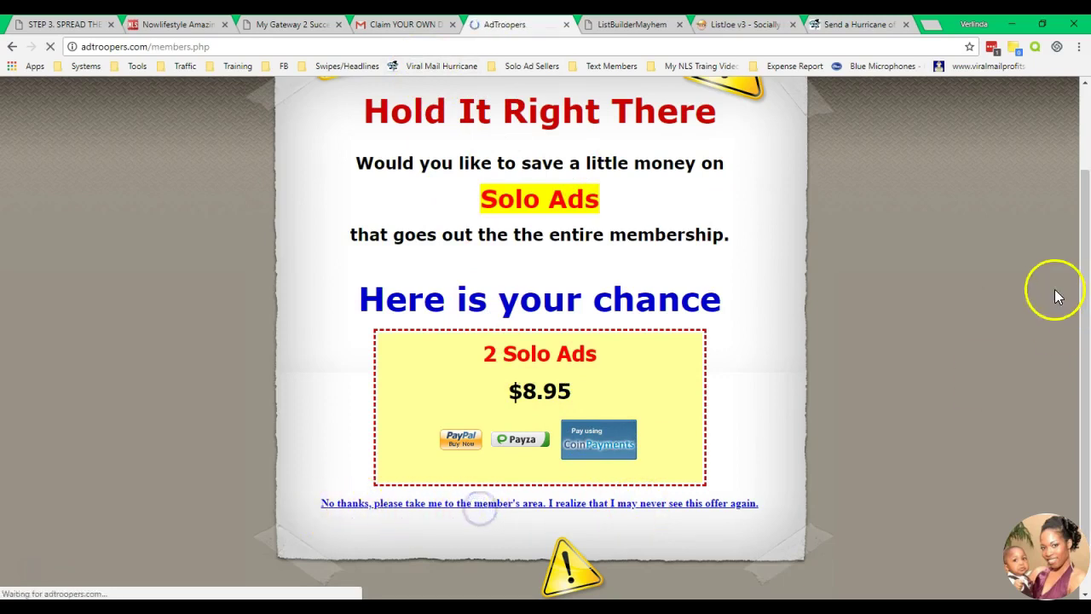
Check the account's credit balance in the AdTroopers members area and open the form for sending a mailing
scroll(707, 199, "down", 3)
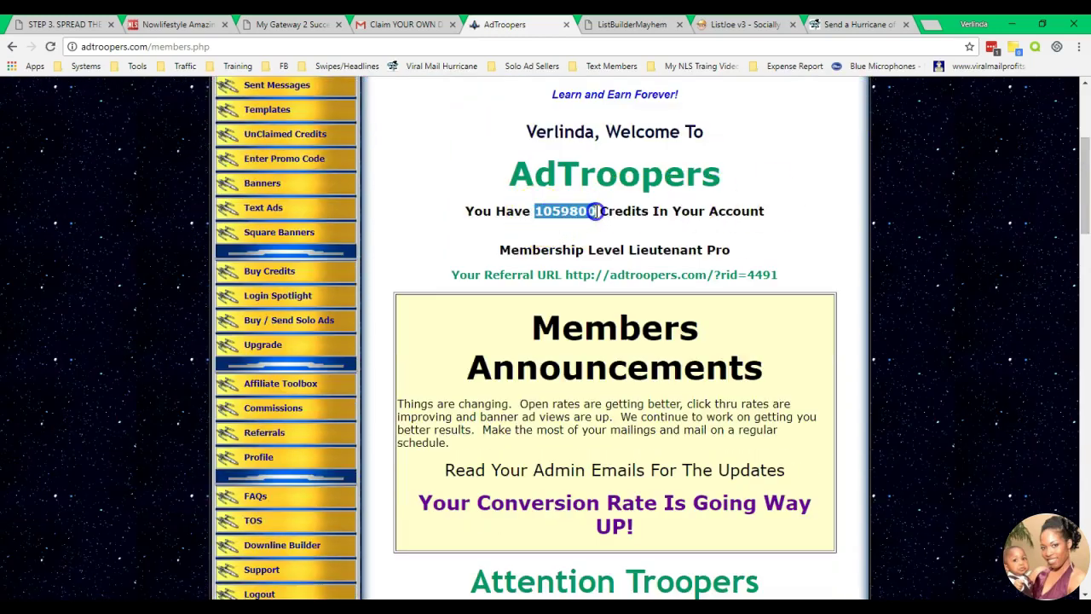
mouse_move(1086, 224)
left_mouse_down()
mouse_move(1087, 243)
mouse_move(1085, 206)
left_mouse_up()
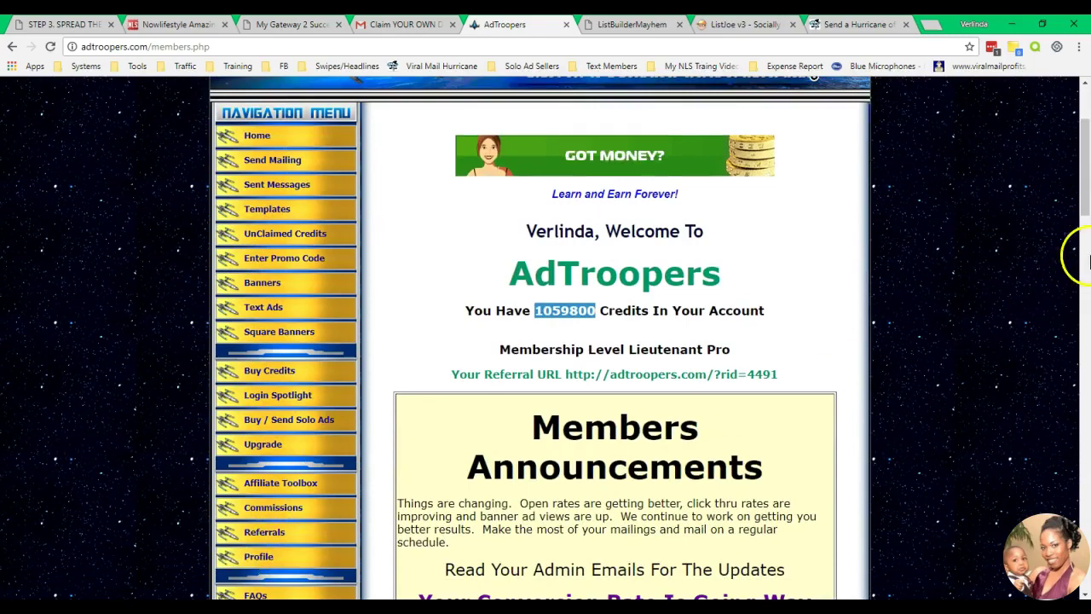
mouse_move(1086, 191)
left_mouse_down()
mouse_move(1086, 332)
mouse_move(1074, 176)
left_mouse_up()
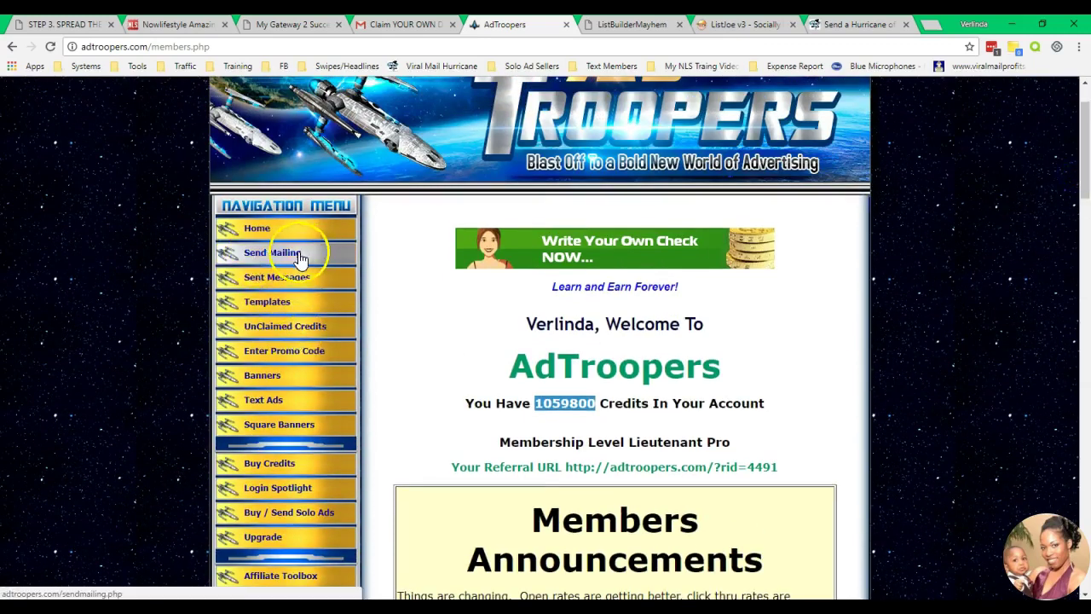
left_click(269, 252)
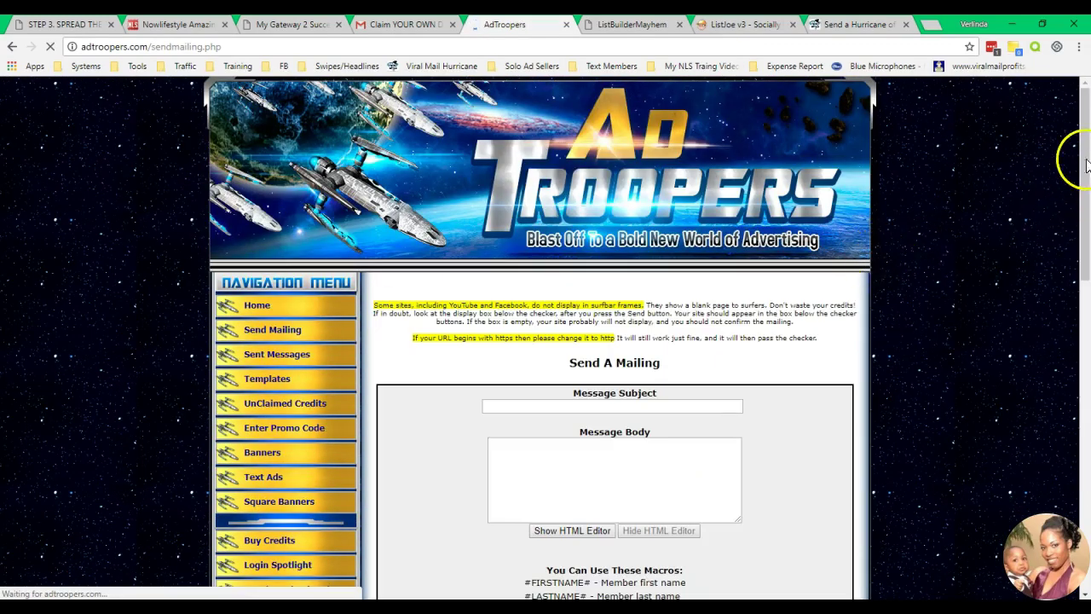
left_click_drag(1079, 158, 1080, 222)
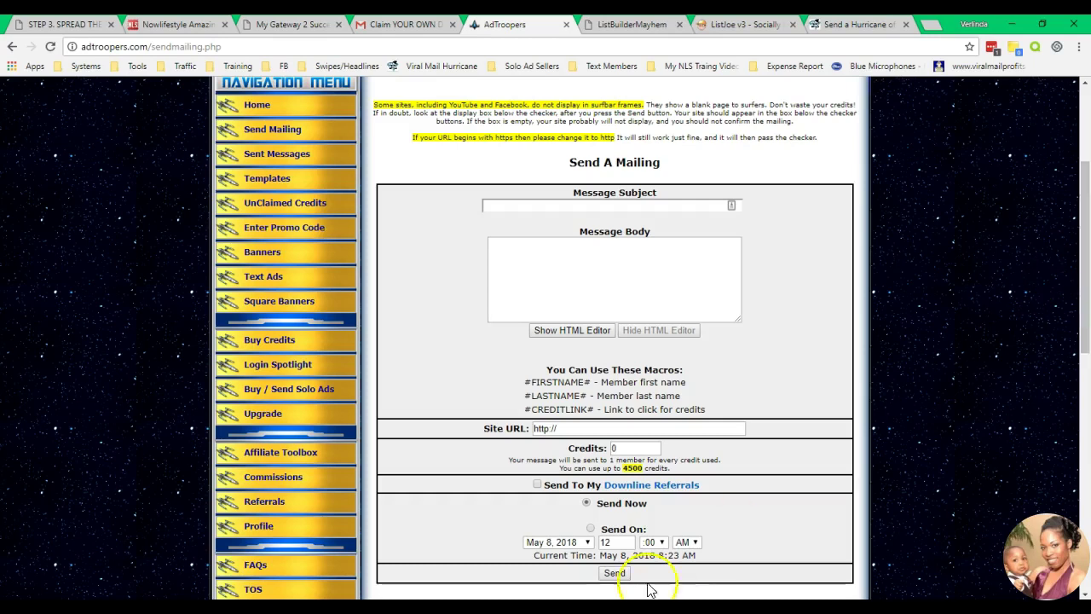
Copy the headline "New must-have for your portfolio" from the G2S ad note in Notepad into the mailing's Message Subject
key("alt+Tab")
left_click(532, 364)
left_click_drag(673, 242, 431, 246)
right_click(562, 269)
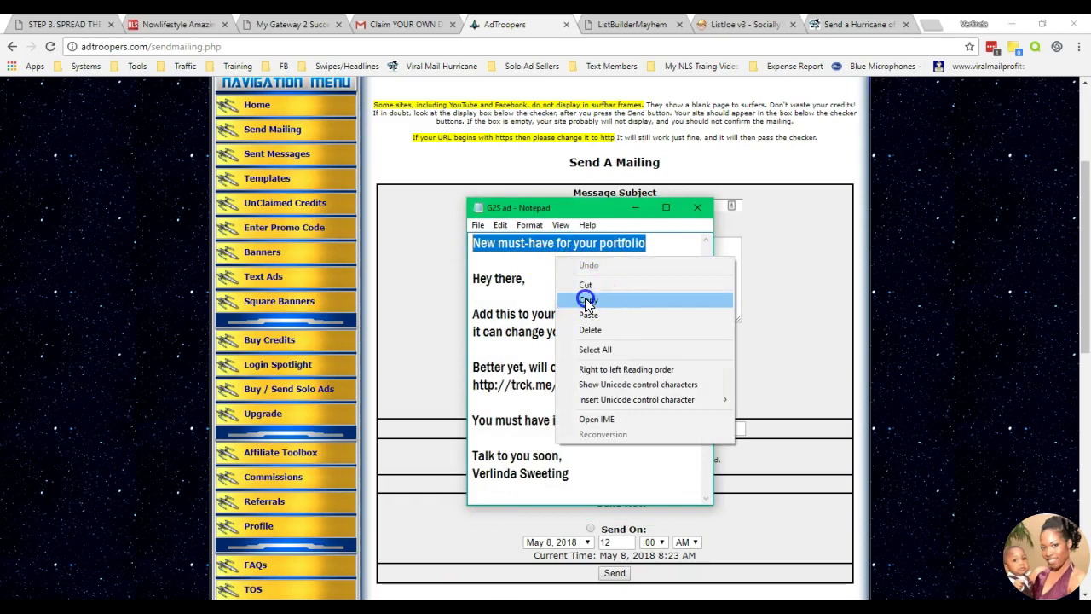
left_click(589, 300)
left_click(635, 207)
left_click(552, 207)
right_click(552, 208)
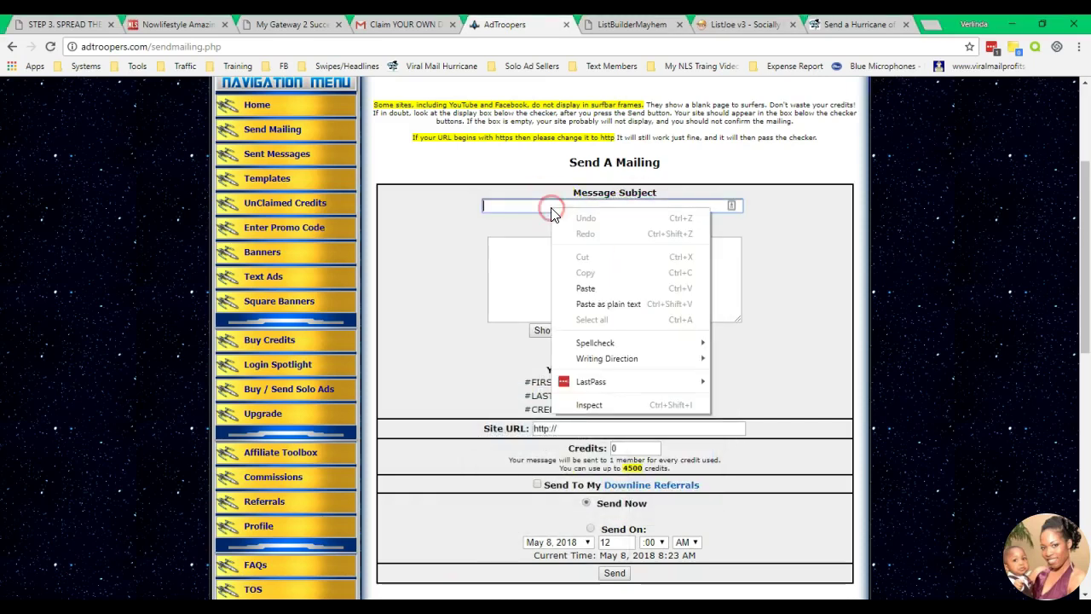
left_click(596, 290)
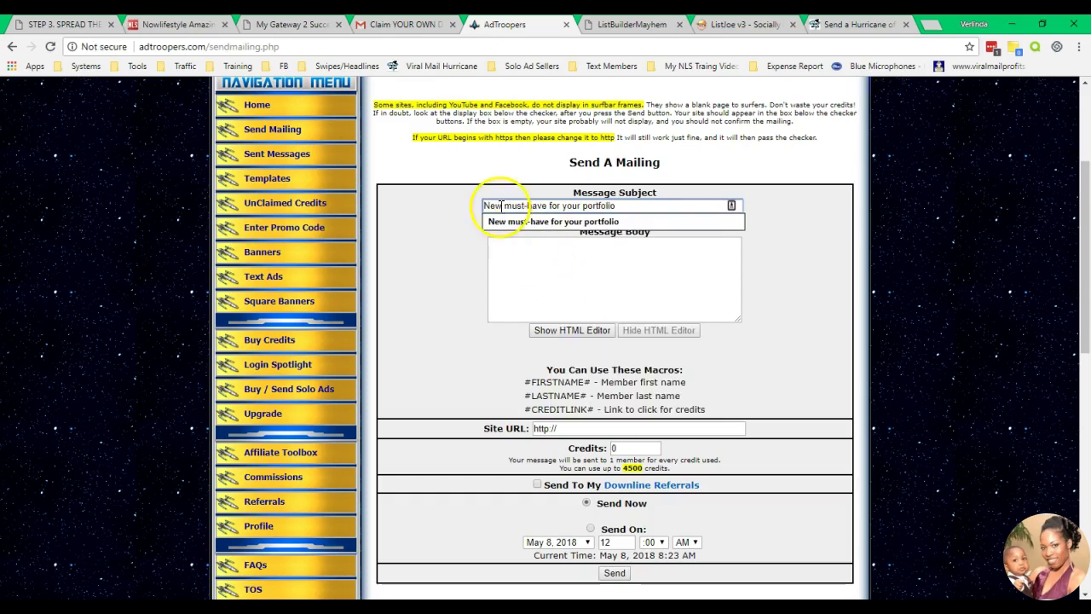
Copy the ad text from "Hey there," through the signature in the G2S ad note into the Message Body, and enlarge the body box
left_click(542, 271)
key("alt+Tab")
left_click_drag(474, 275, 602, 475)
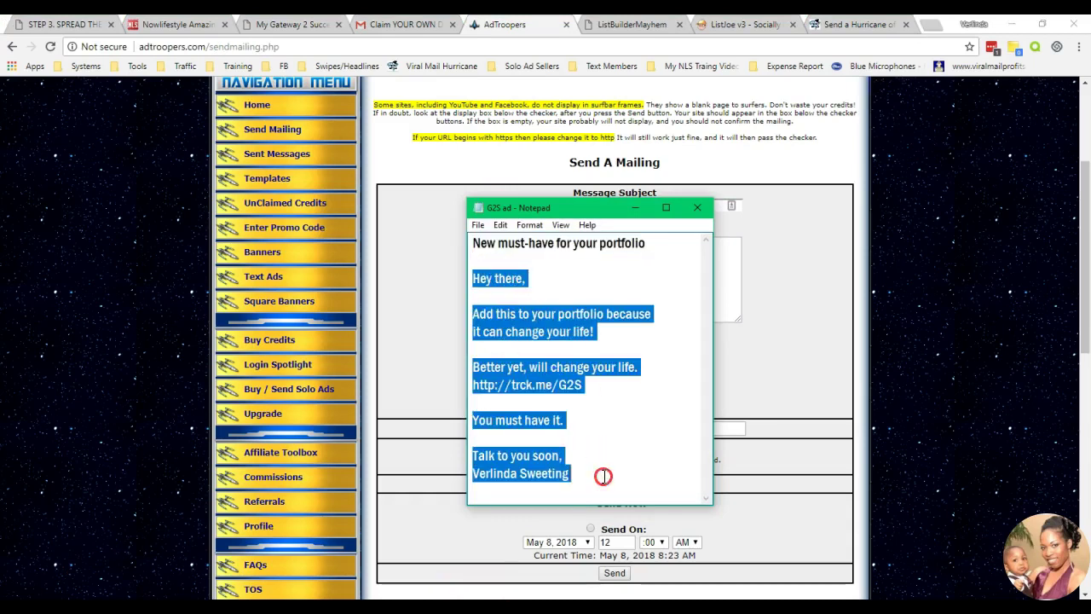
right_click(602, 475)
left_click(636, 332)
left_click(810, 303)
right_click(573, 245)
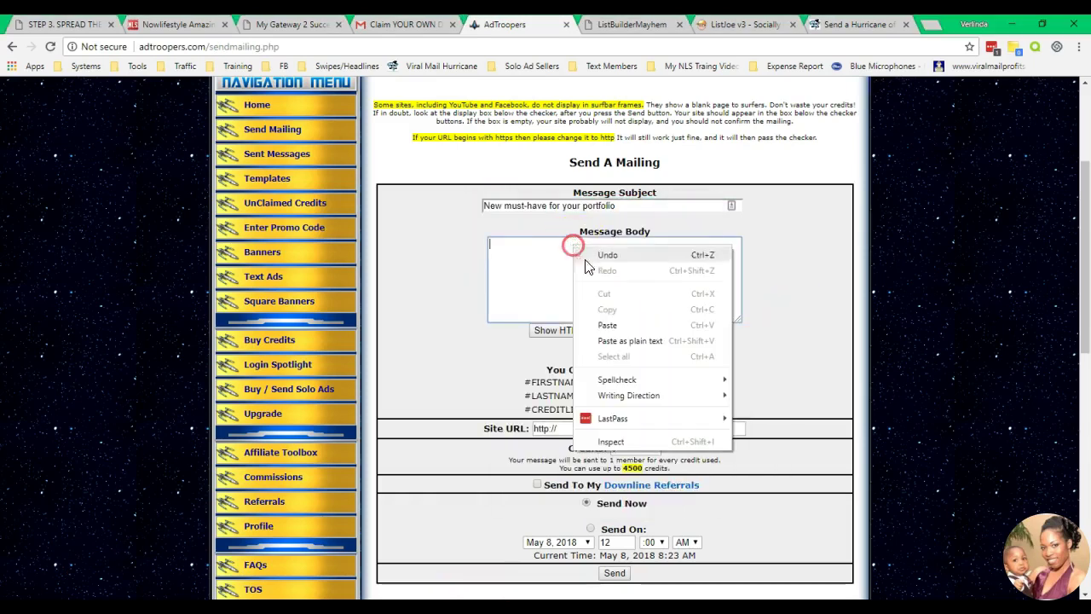
left_click(614, 322)
left_click_drag(735, 318, 851, 414)
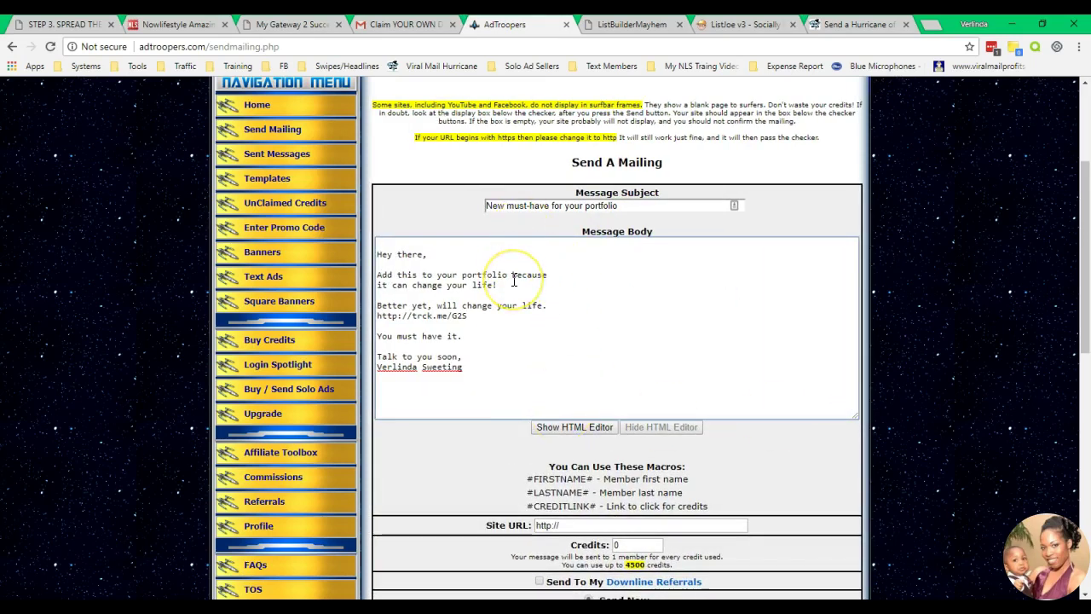
left_click(487, 206)
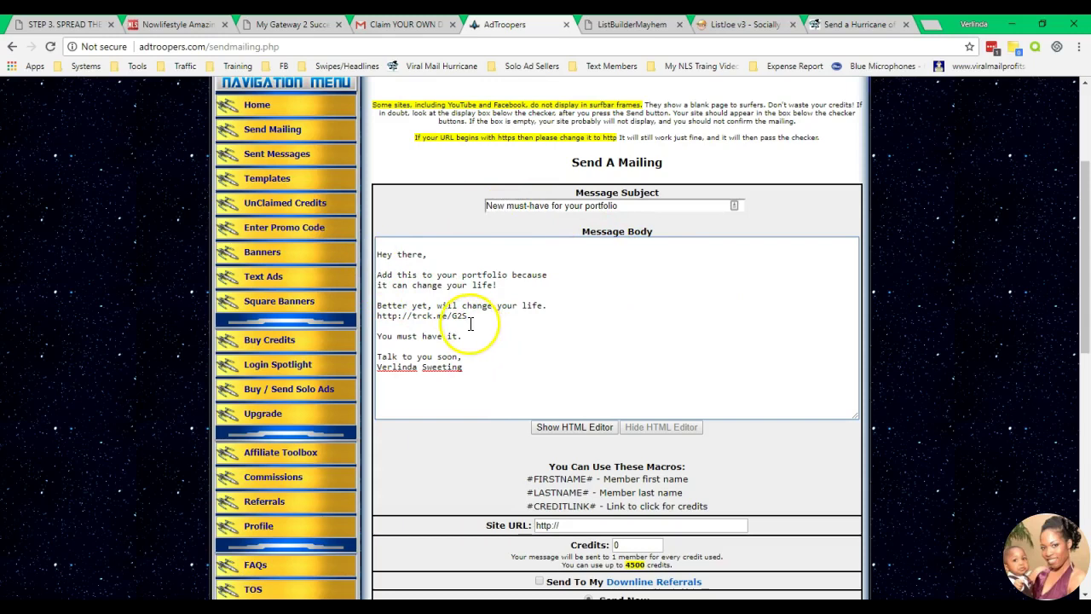
left_click_drag(1086, 205, 1087, 226)
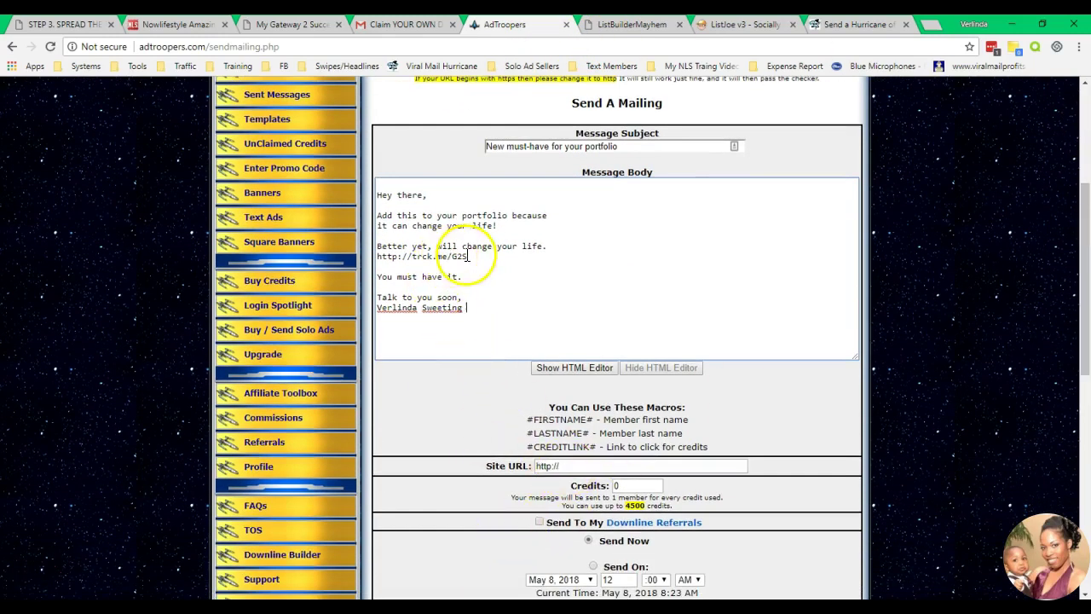
left_click_drag(469, 257, 386, 255)
left_click(281, 24)
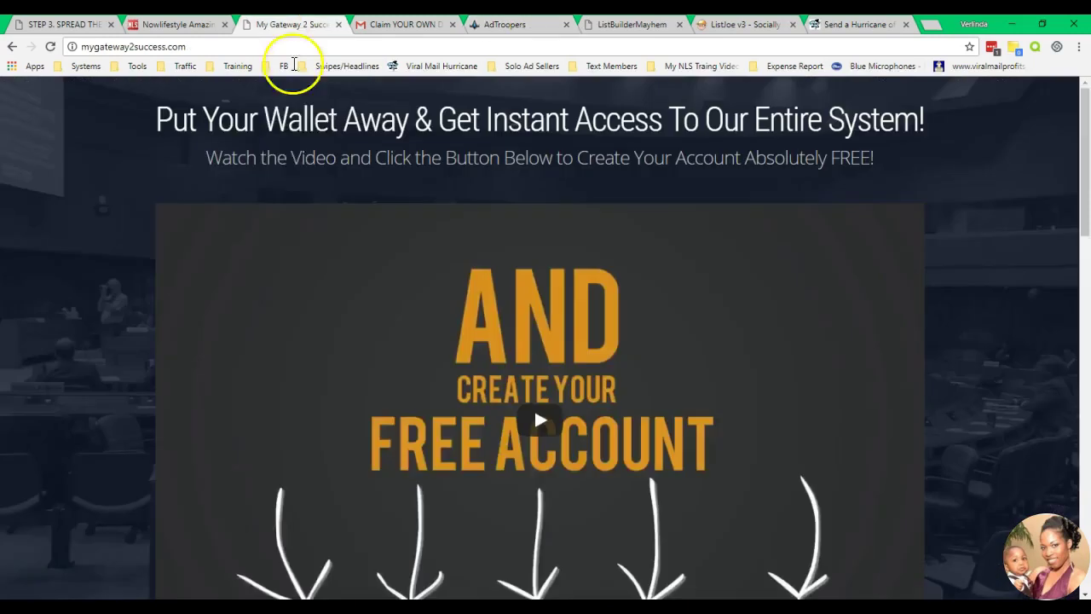
left_click(499, 23)
right_click(435, 256)
left_click(450, 279)
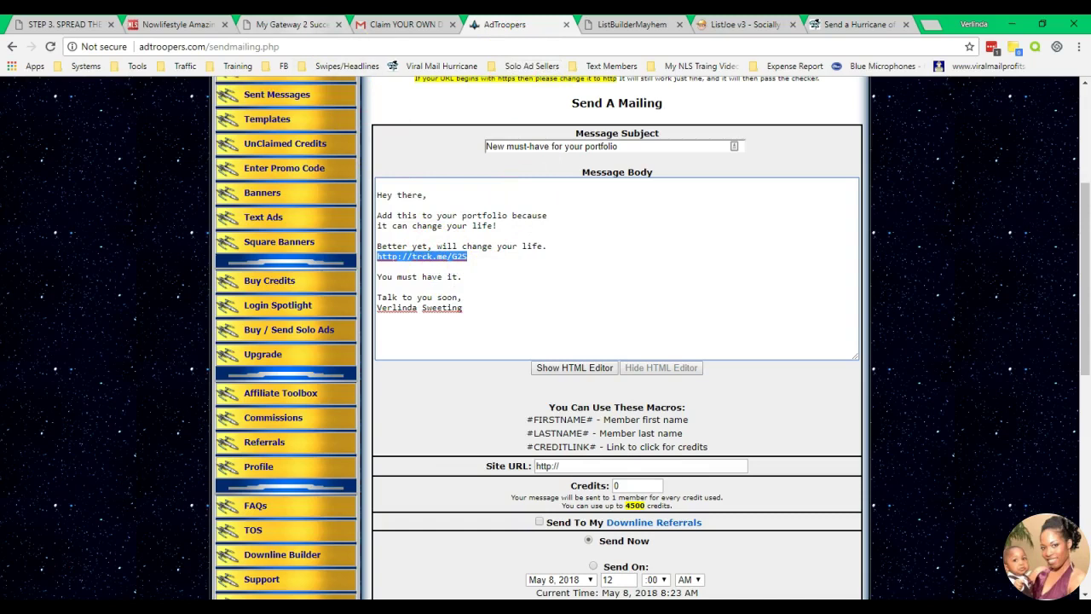
Look at the web addresses of the Nowlifestyle and My Gateway 2 Success capture pages and return to the mailing form
left_click(189, 24)
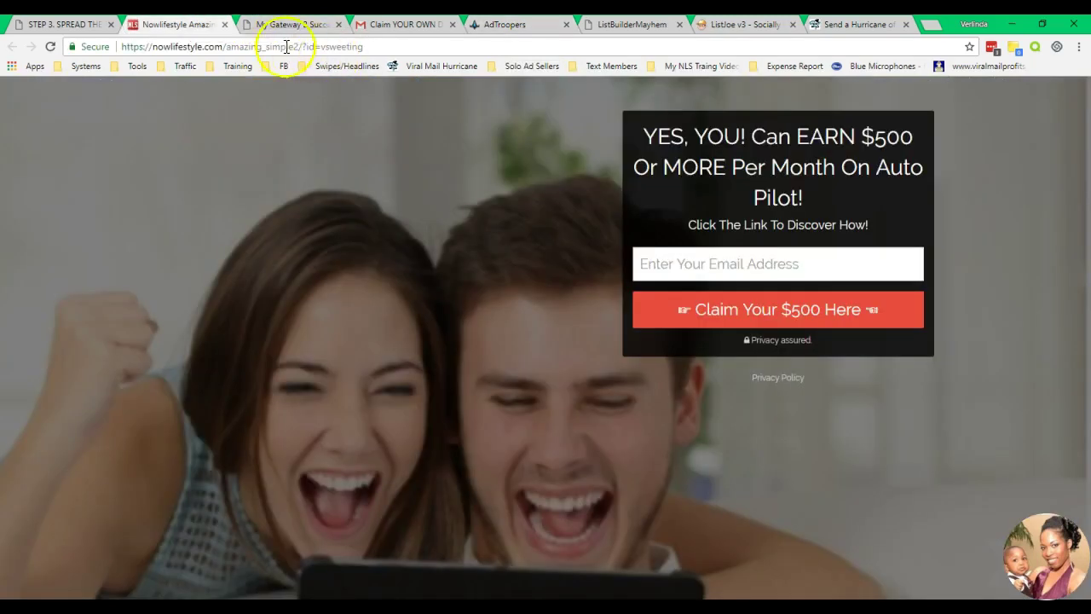
left_click(303, 26)
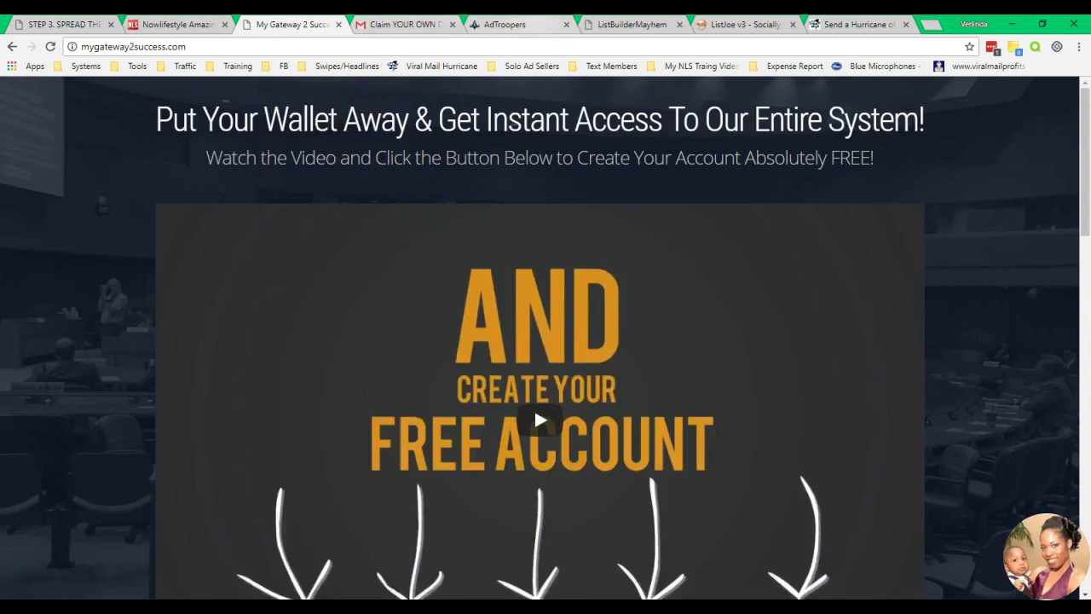
left_click(530, 24)
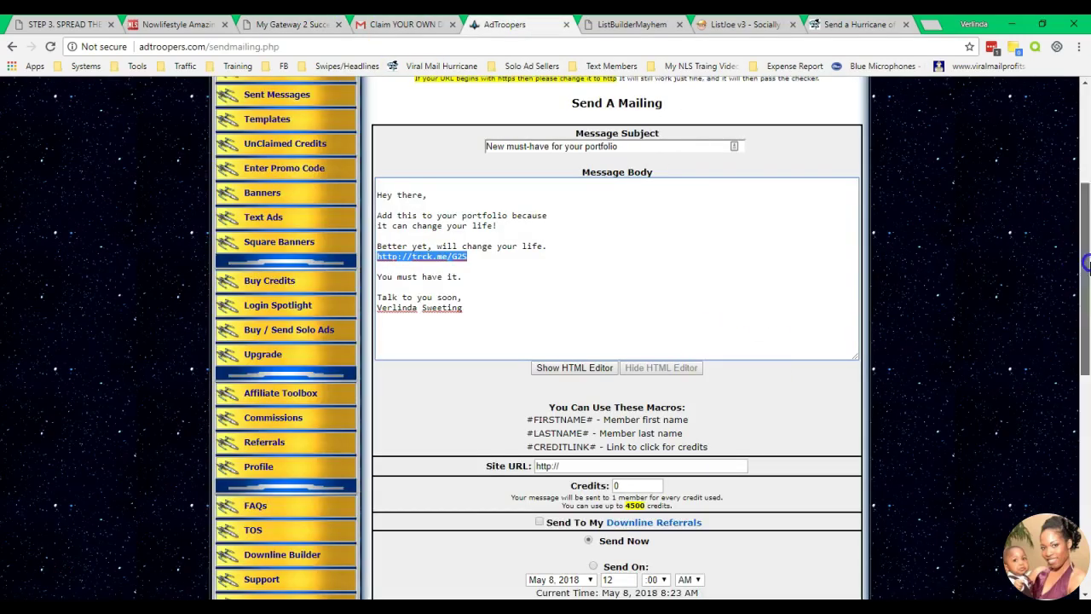
scroll(643, 364, "down", 3)
left_click_drag(576, 344, 535, 345)
right_click(530, 345)
left_click(505, 365)
left_click(564, 343)
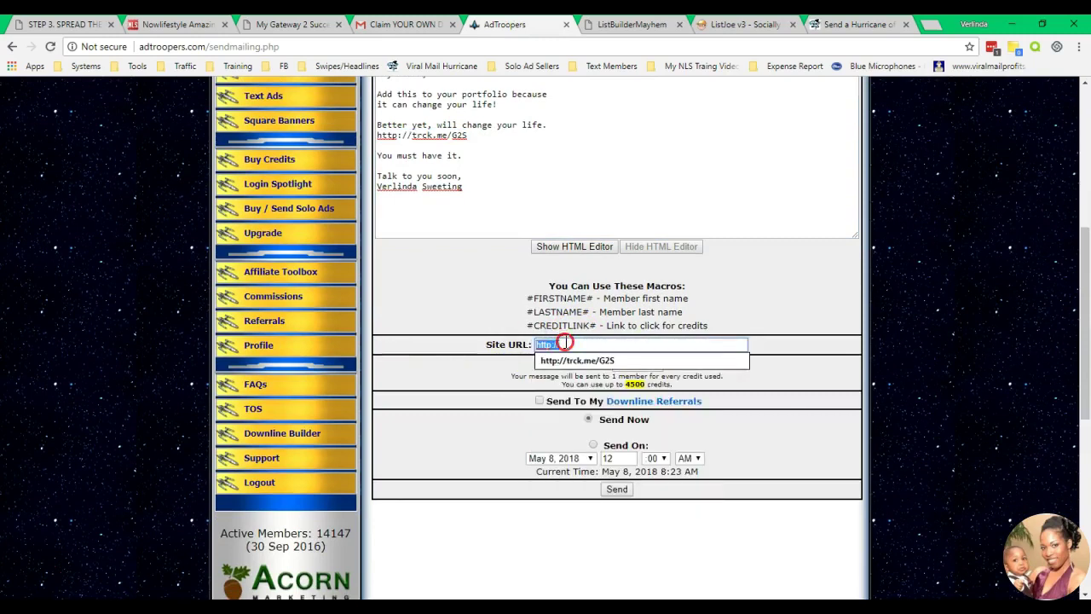
right_click(565, 343)
left_click(621, 479)
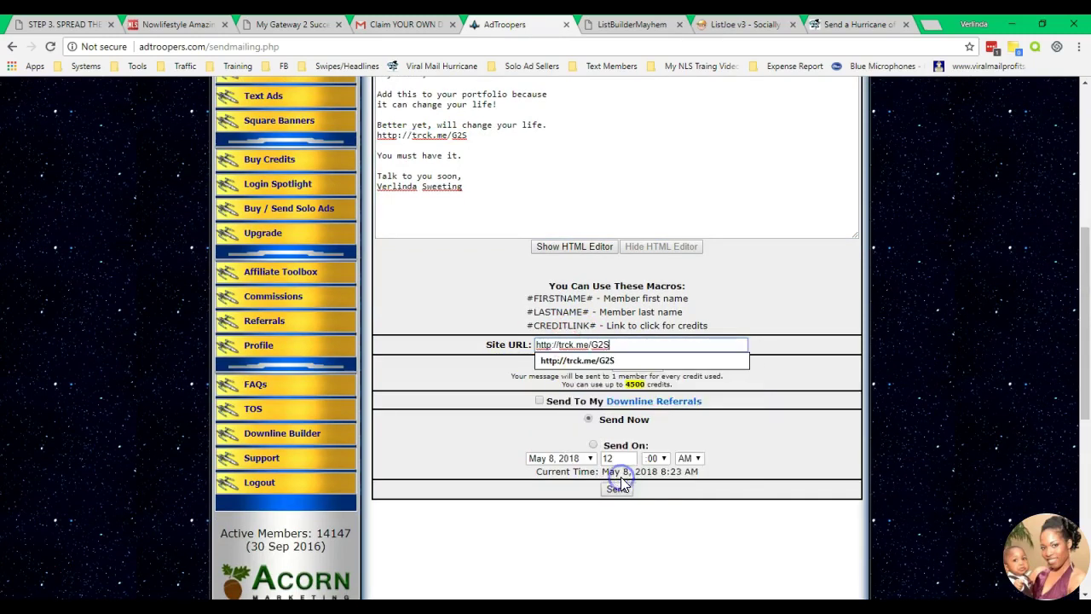
left_click(491, 367)
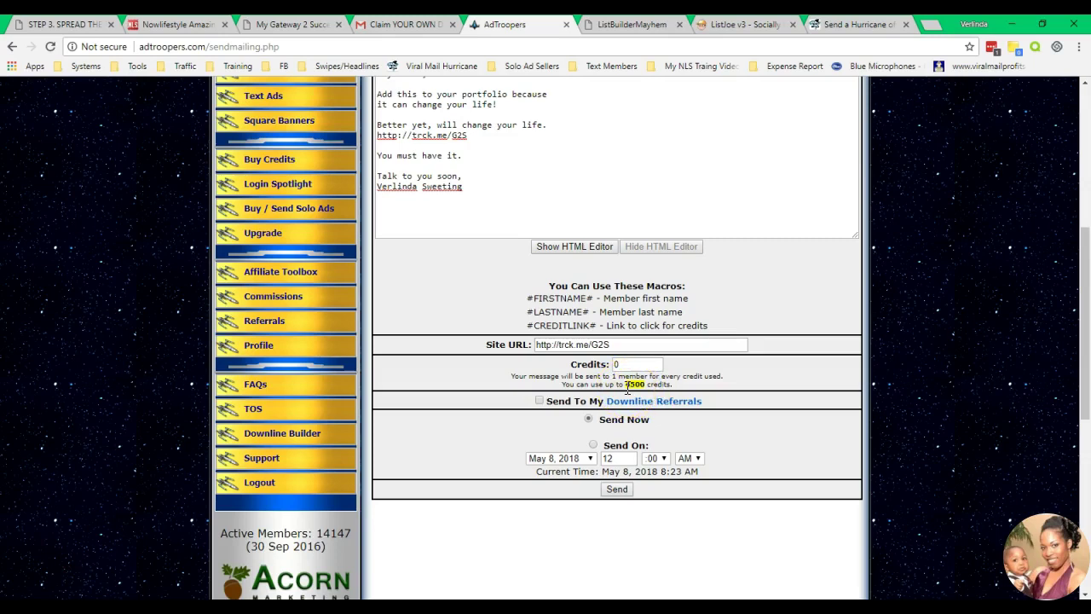
Set the credits to use for this mailing to 4500
left_click(618, 364)
type("4500")
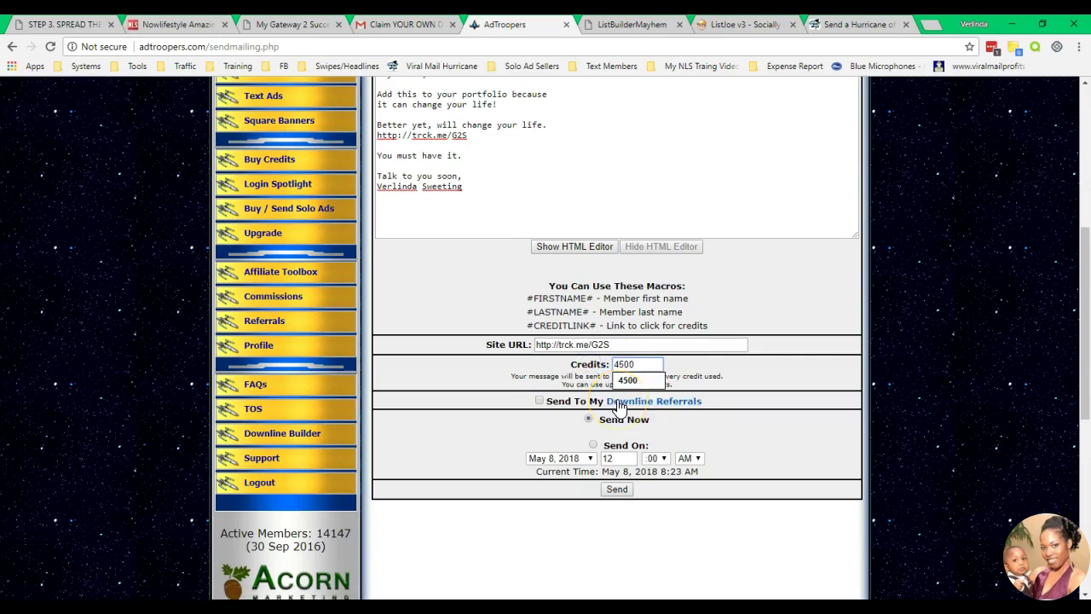
left_click(817, 384)
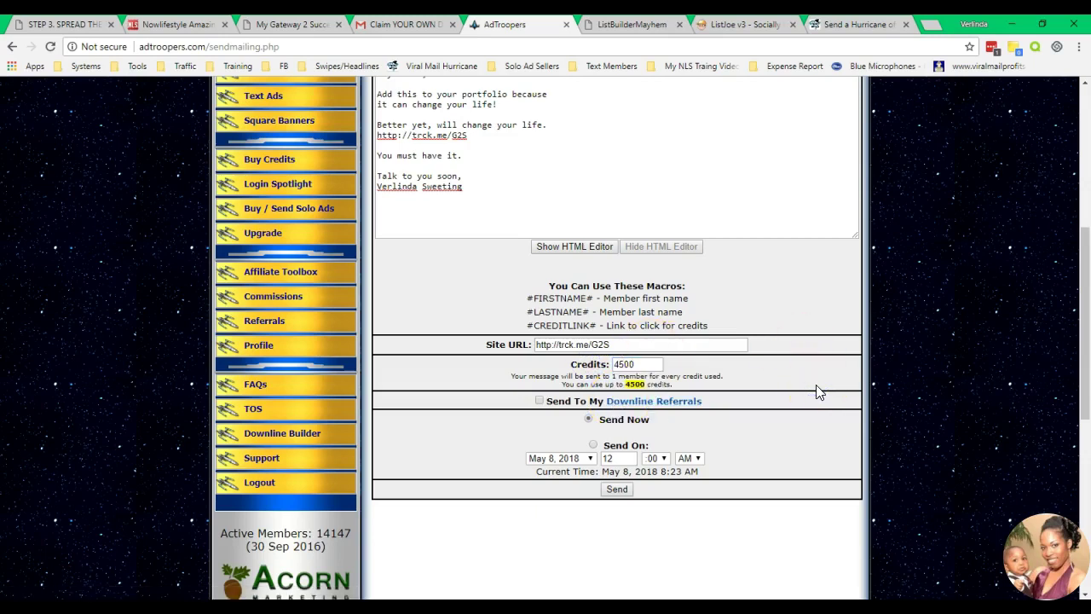
Review the completed mailing, submit it with the Send Now option, and view the site check and page preview
left_click(1072, 223)
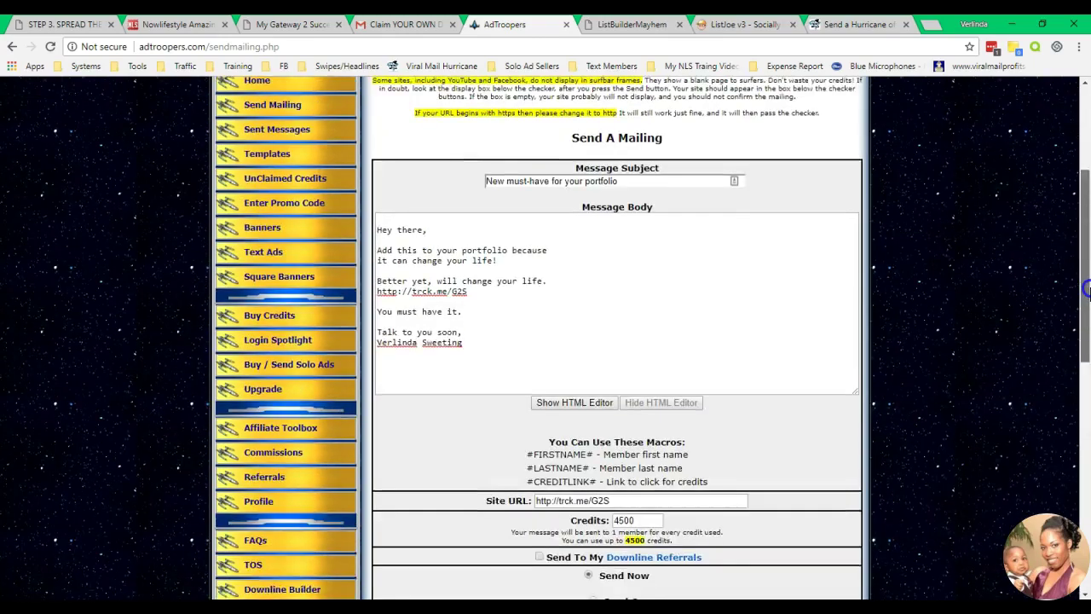
left_click_drag(1073, 224, 1087, 388)
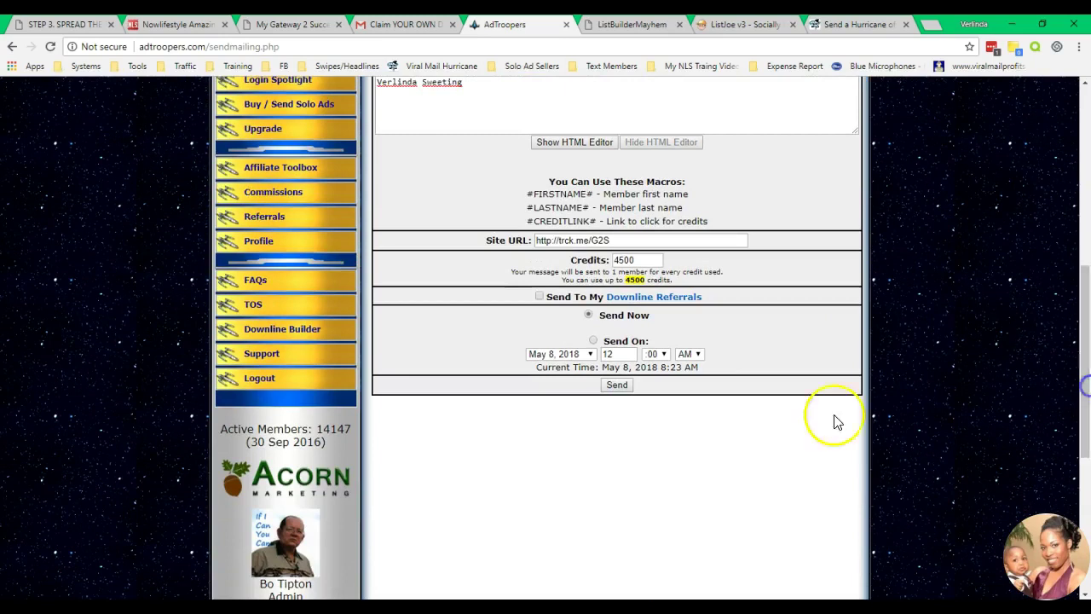
left_click(619, 388)
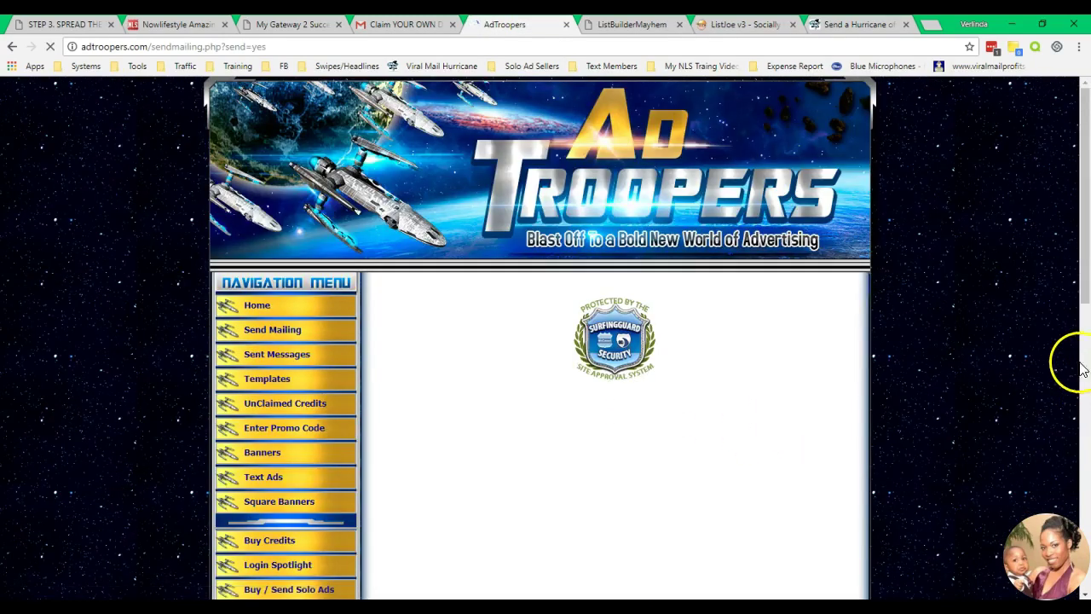
left_click_drag(1080, 244, 1088, 355)
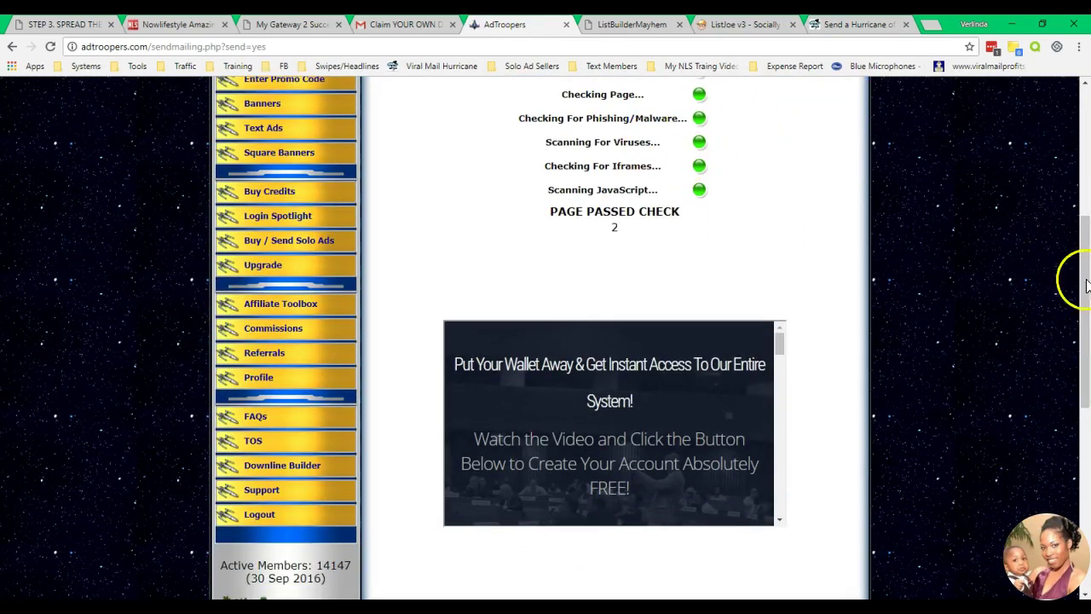
Confirm the checked site on AdTroopers to queue the mailing for sending
left_click_drag(1085, 283, 1085, 265)
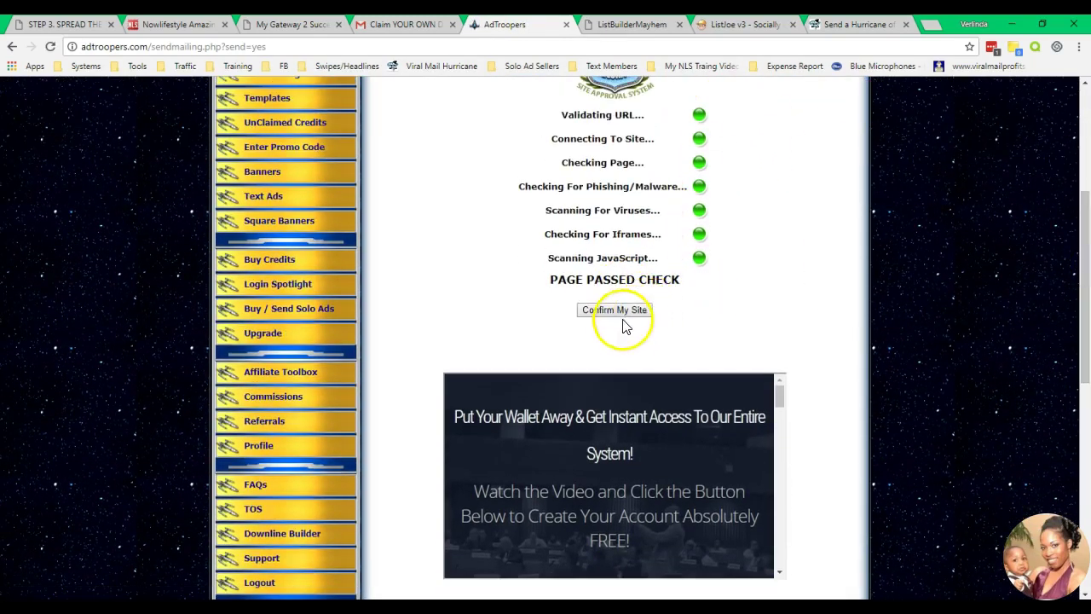
left_click(604, 311)
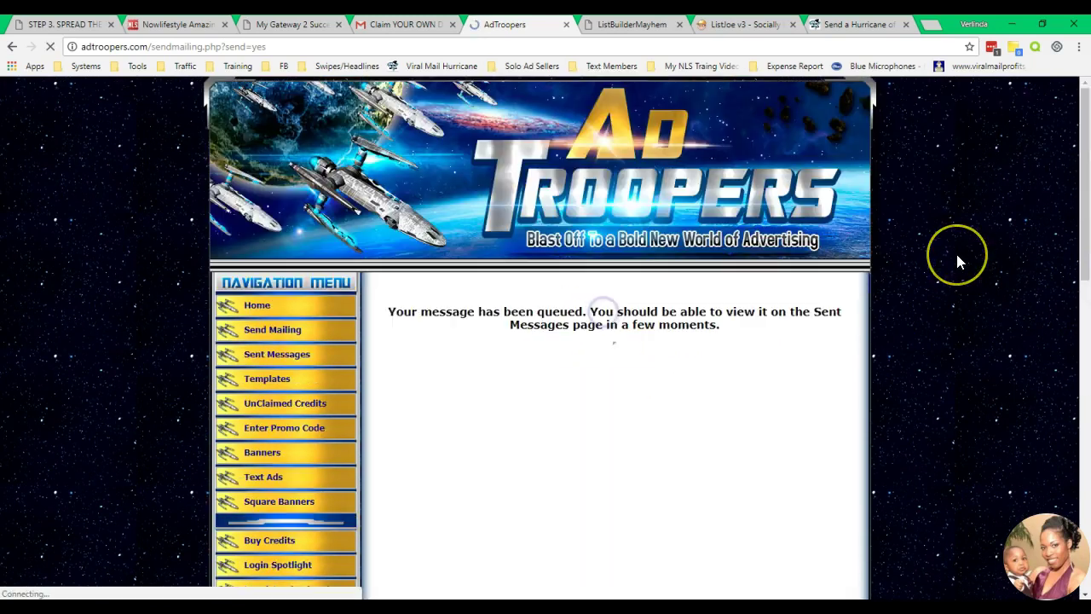
Switch to ListBuilderMayhem and decline its three upgrade offers to enter the member's area
left_click(632, 24)
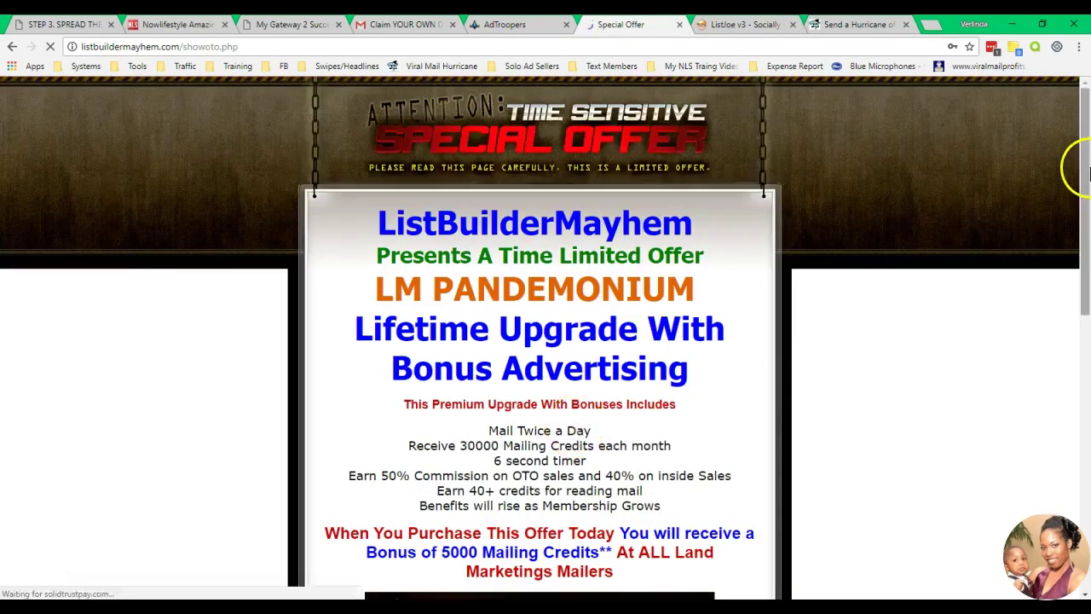
left_click_drag(1084, 166, 1086, 509)
left_click(686, 467)
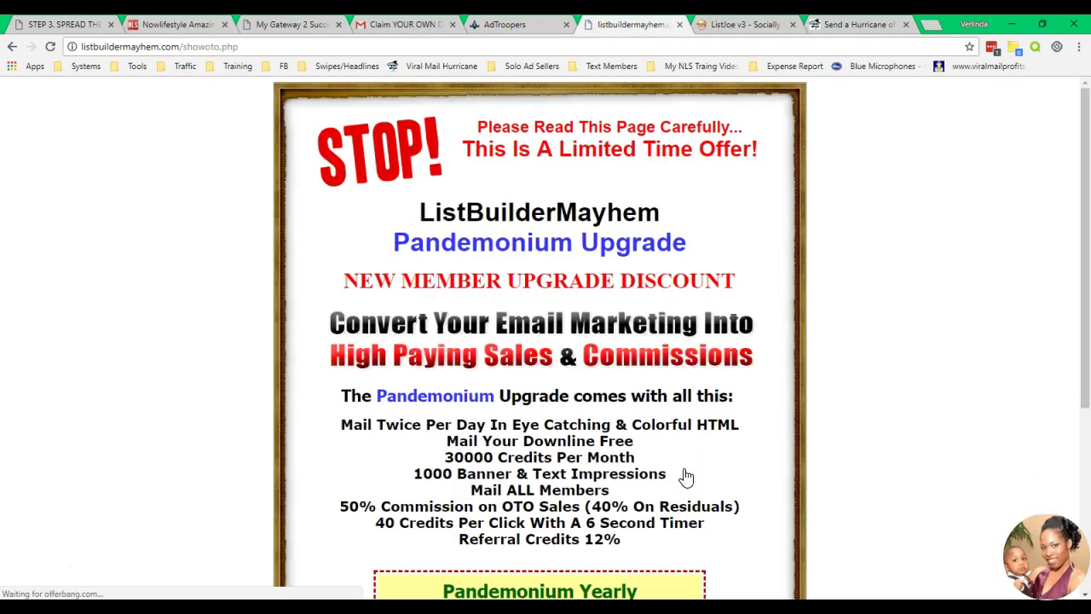
left_click_drag(1076, 195, 1088, 505)
left_click(652, 513)
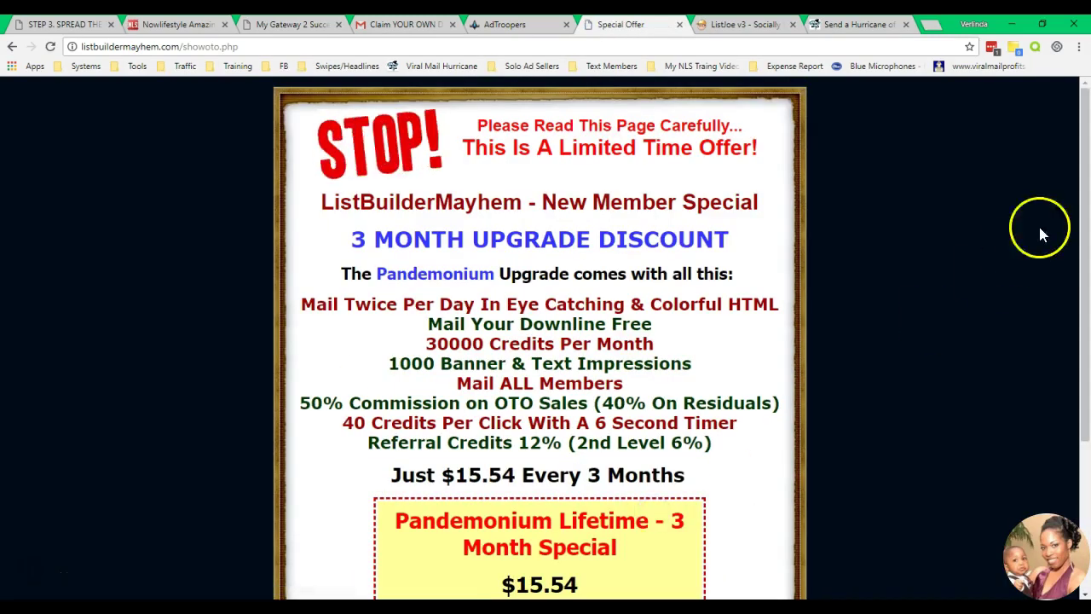
left_click_drag(1080, 239, 1085, 469)
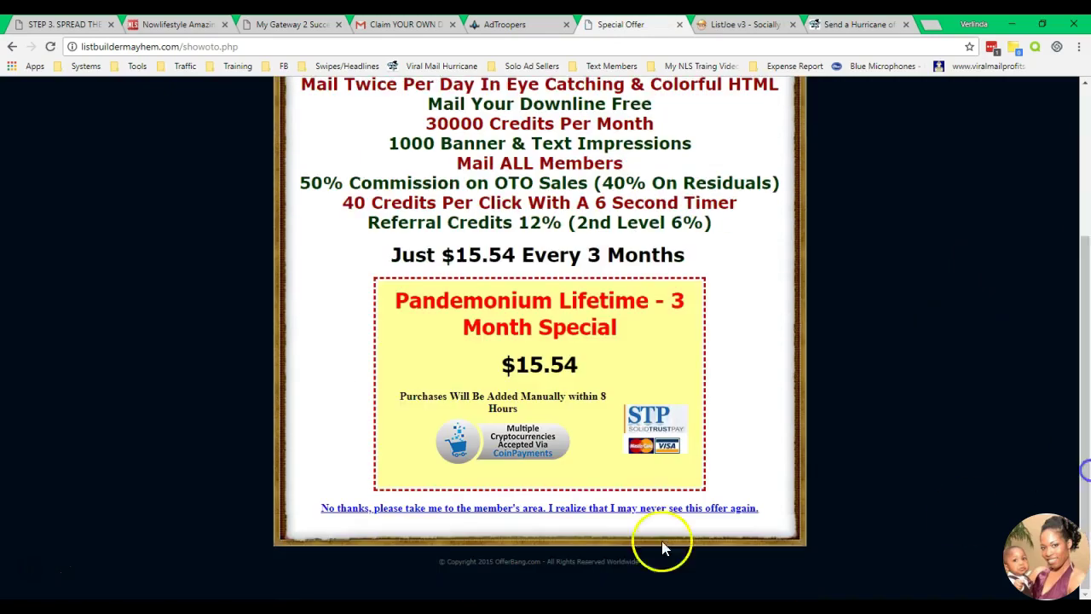
left_click(645, 508)
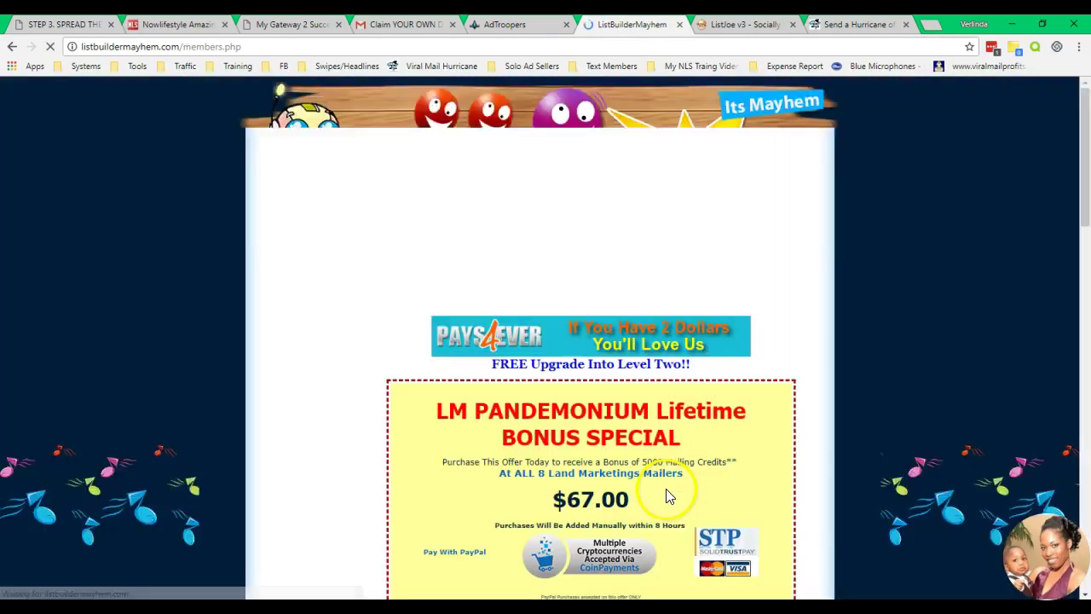
Open ListBuilderMayhem's mailing form and set the message subject to "New must-have for your portfolio"
mouse_move(1089, 184)
left_mouse_down()
mouse_move(1087, 324)
mouse_move(1072, 191)
left_mouse_up()
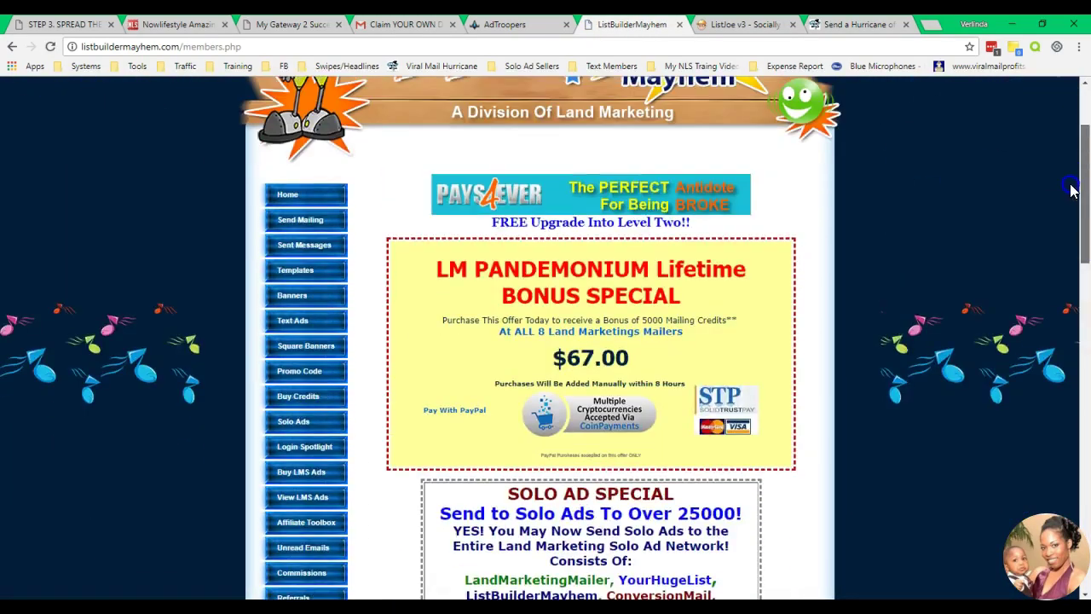
left_click(292, 220)
left_click_drag(1085, 196, 1084, 271)
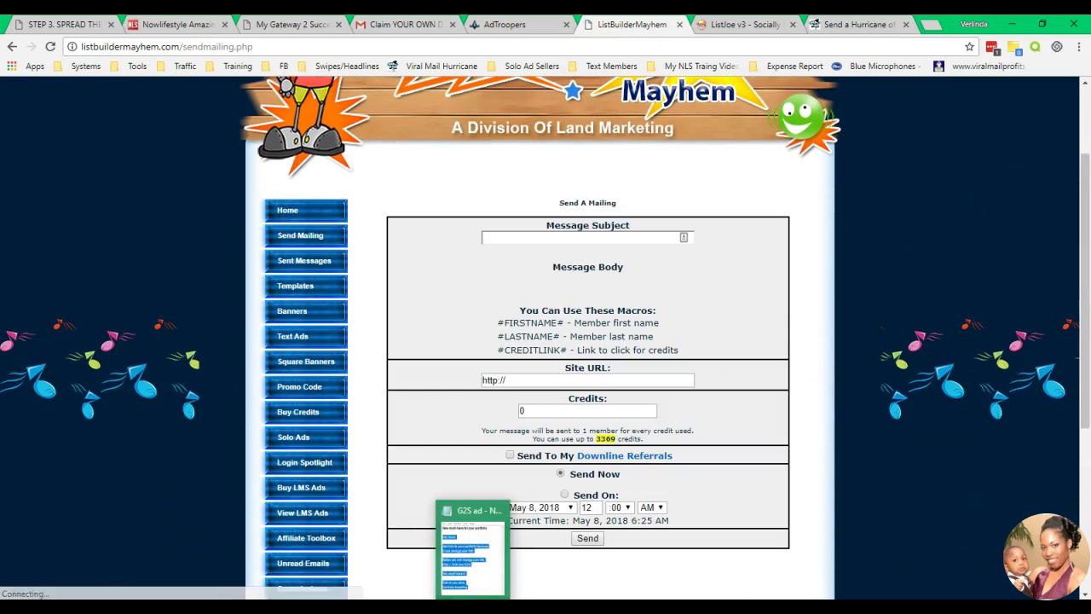
left_click(501, 237)
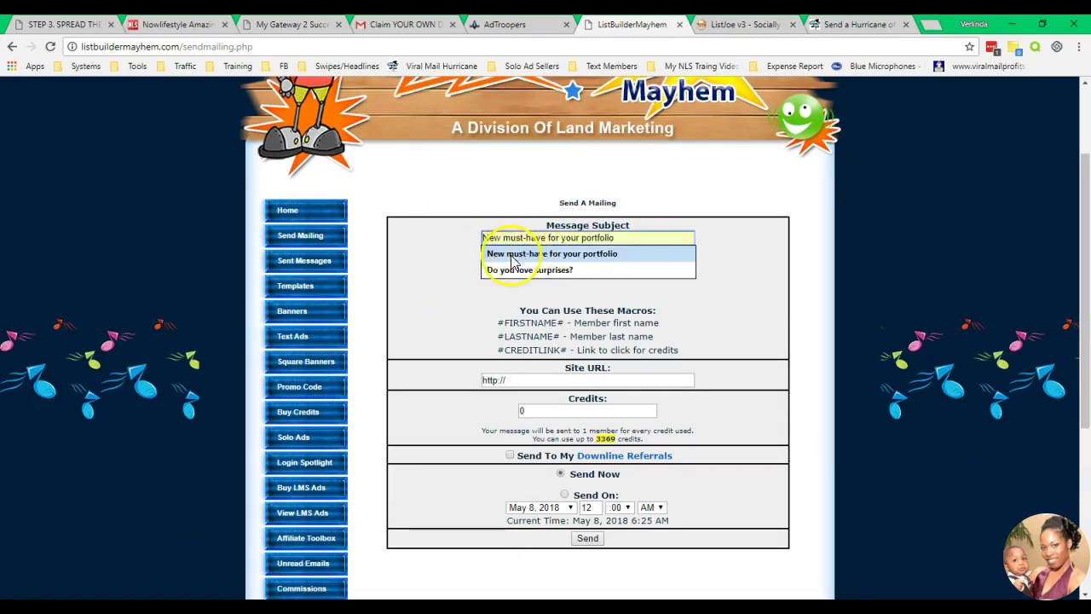
left_click(512, 254)
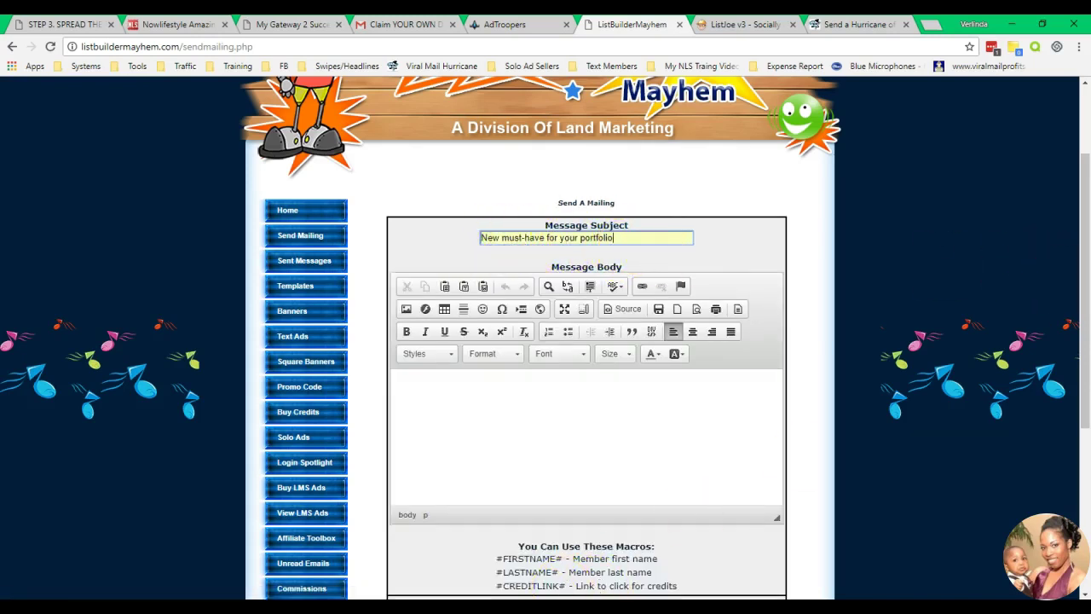
Copy the selected ad text from the G2S ad Notepad file and paste it into the message body
key("alt+Tab")
right_click(528, 350)
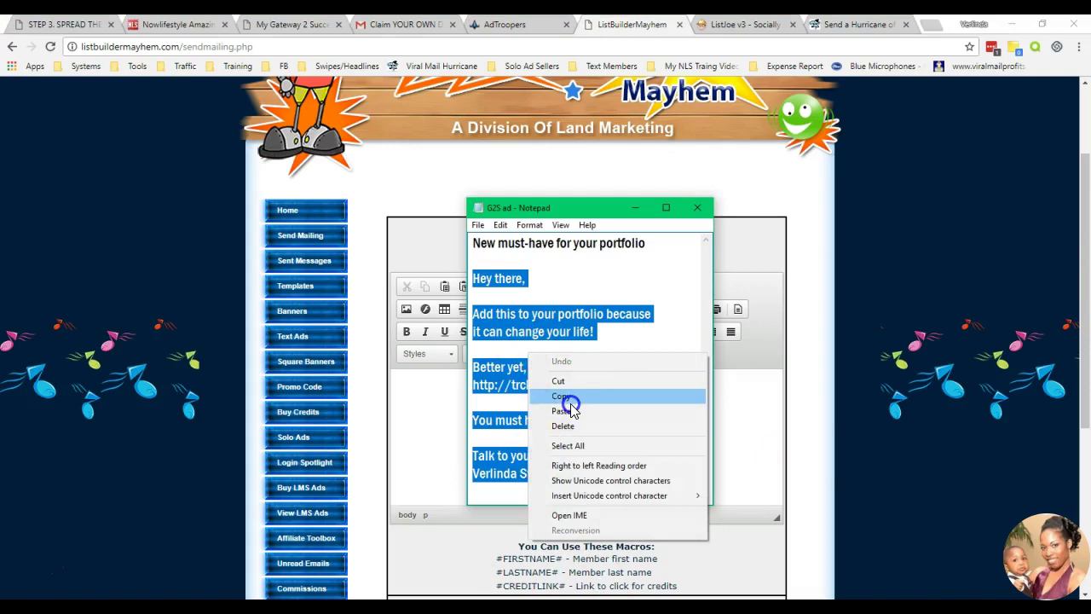
left_click(570, 398)
left_click(416, 394)
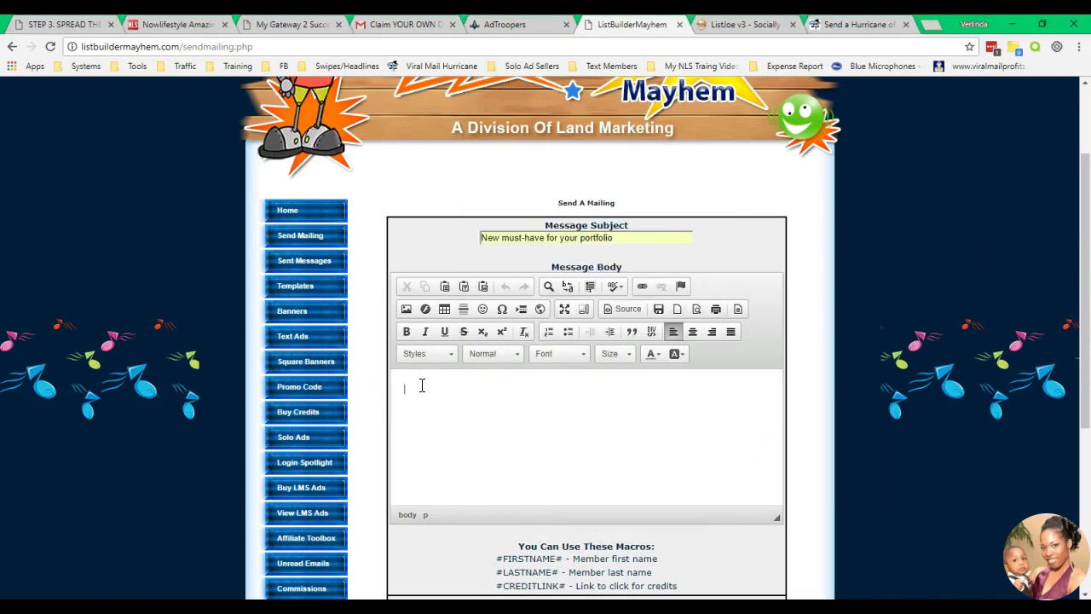
key("ctrl+v")
Format the whole message body in Tahoma at size 18
left_click_drag(494, 497, 349, 341)
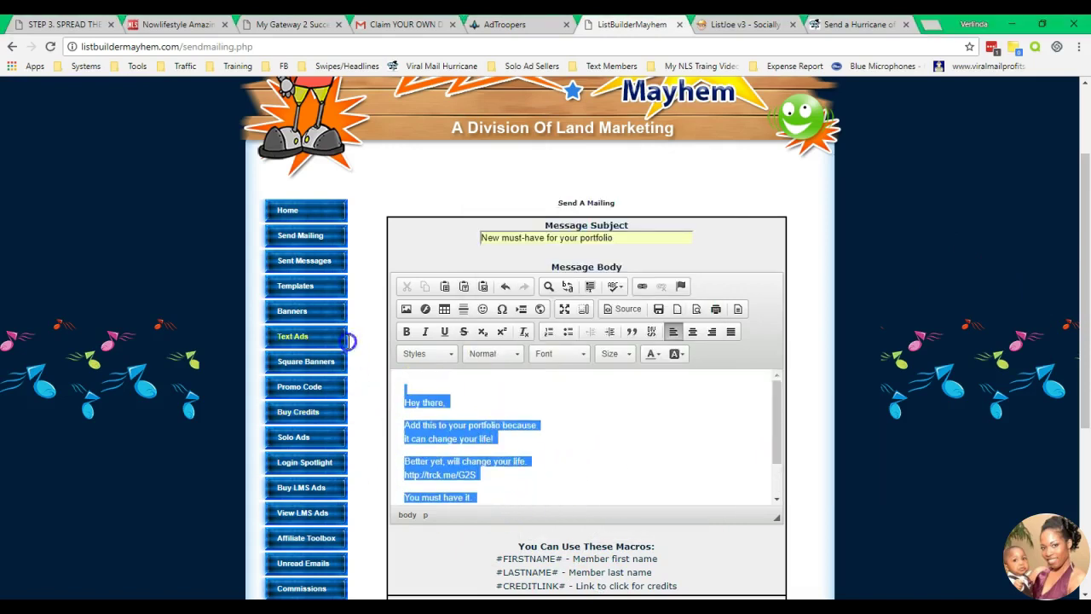
left_click(572, 354)
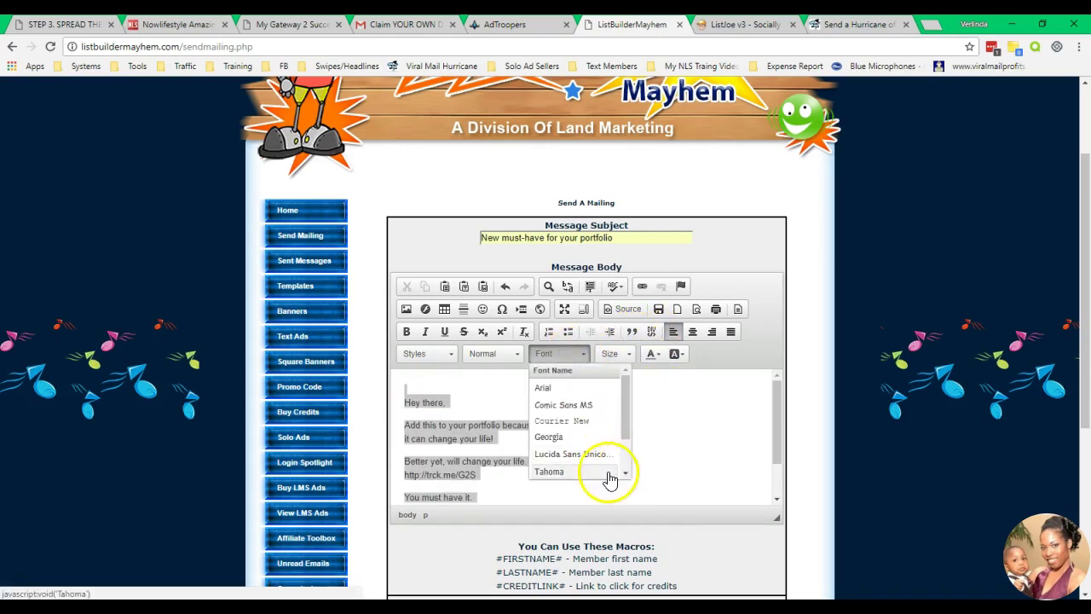
left_click(603, 470)
left_click(615, 354)
left_click(671, 474)
left_click(671, 474)
left_click(632, 424)
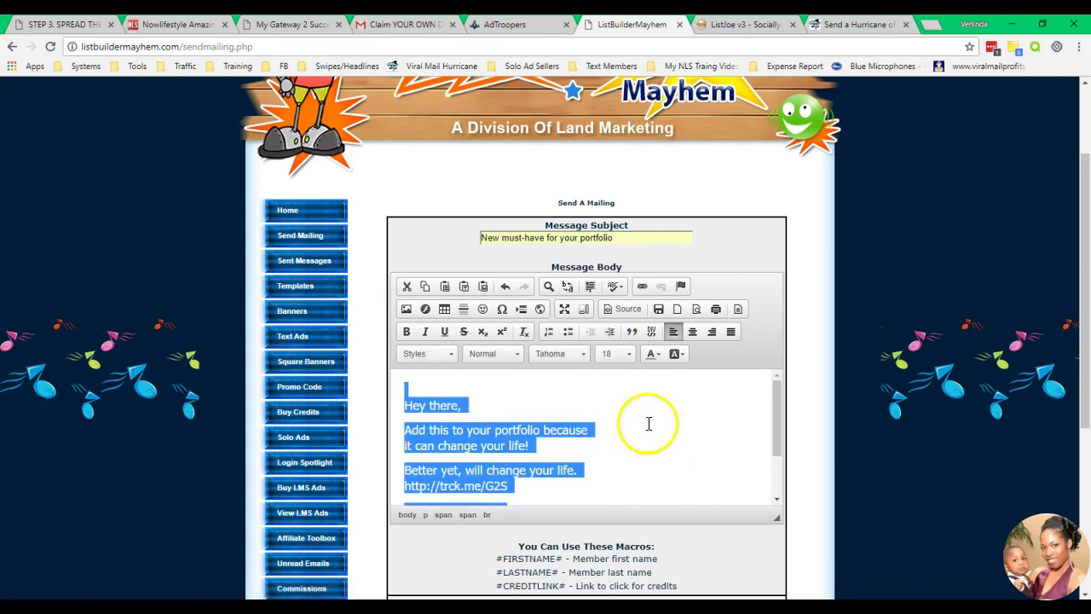
left_click(645, 421)
Color the text from "Hey there," through "Better yet, will change your life." black
left_click_drag(580, 473, 380, 400)
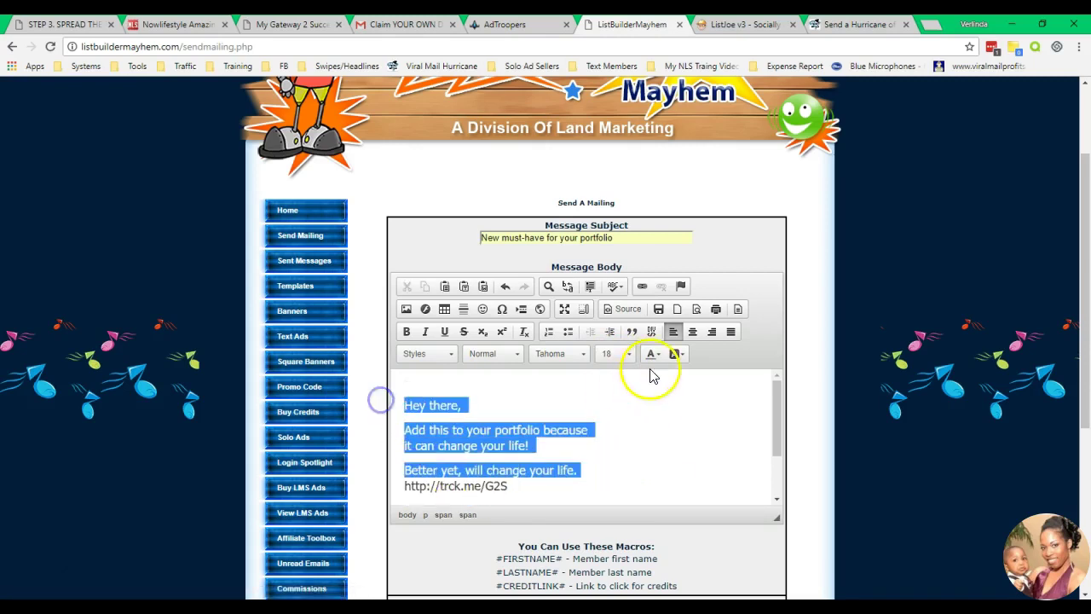
left_click(650, 354)
left_click(651, 383)
left_click(623, 419)
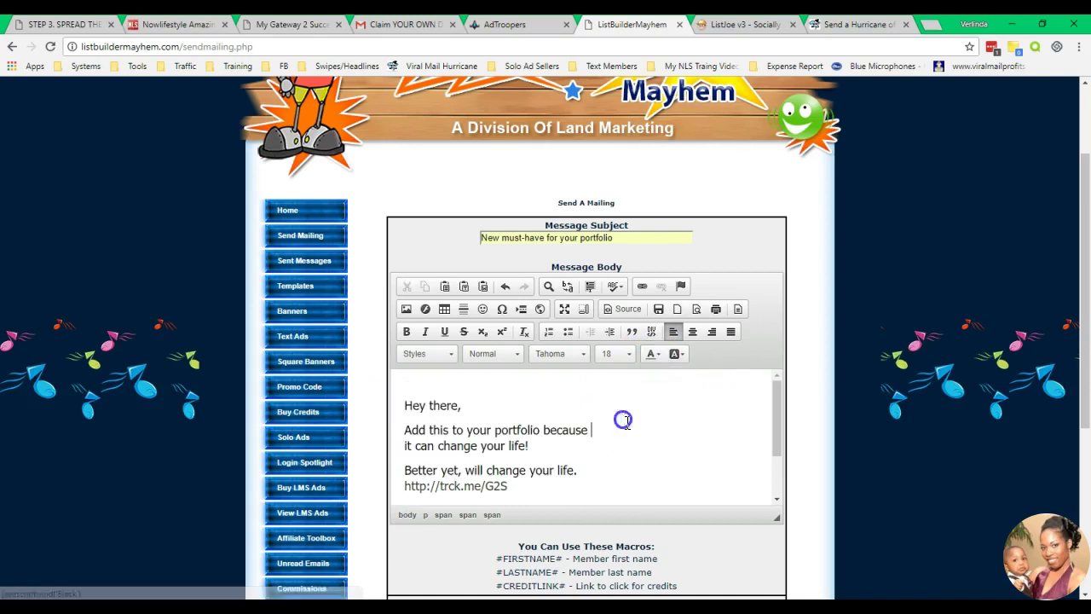
Make the line "Better yet, will change your life." bold and black with a yellow background highlight
left_click_drag(779, 401, 779, 434)
left_click_drag(581, 412, 397, 414)
left_click(406, 332)
left_click(651, 354)
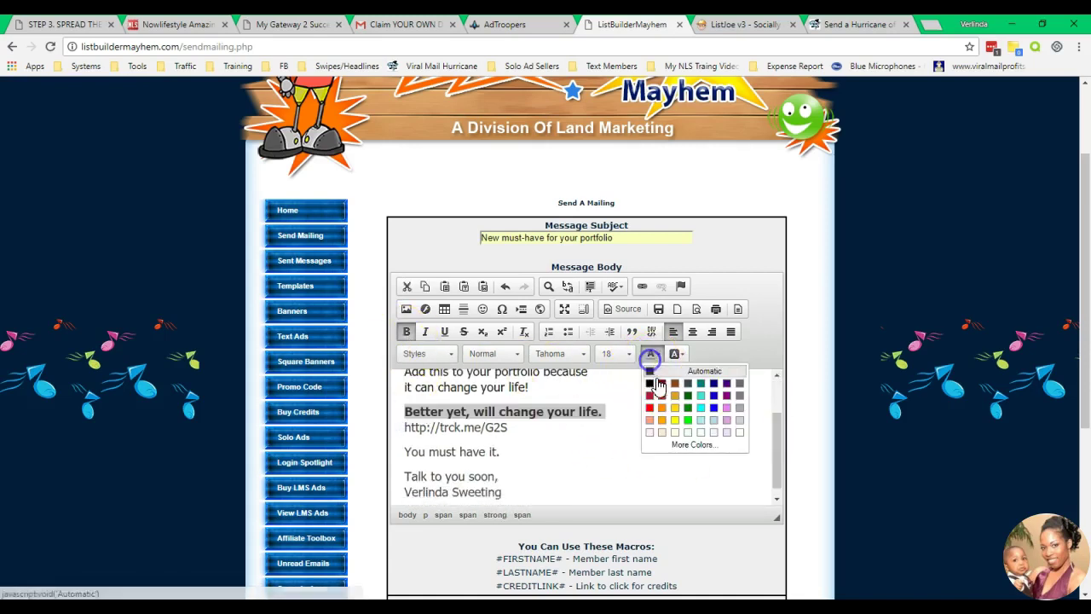
left_click(649, 384)
left_click(673, 354)
left_click(696, 420)
left_click(531, 471)
Color the closing text from "You must have it." through the signature black
left_click_drag(506, 491, 400, 446)
left_click(650, 357)
left_click(650, 384)
left_click(631, 412)
left_click_drag(508, 417, 431, 421)
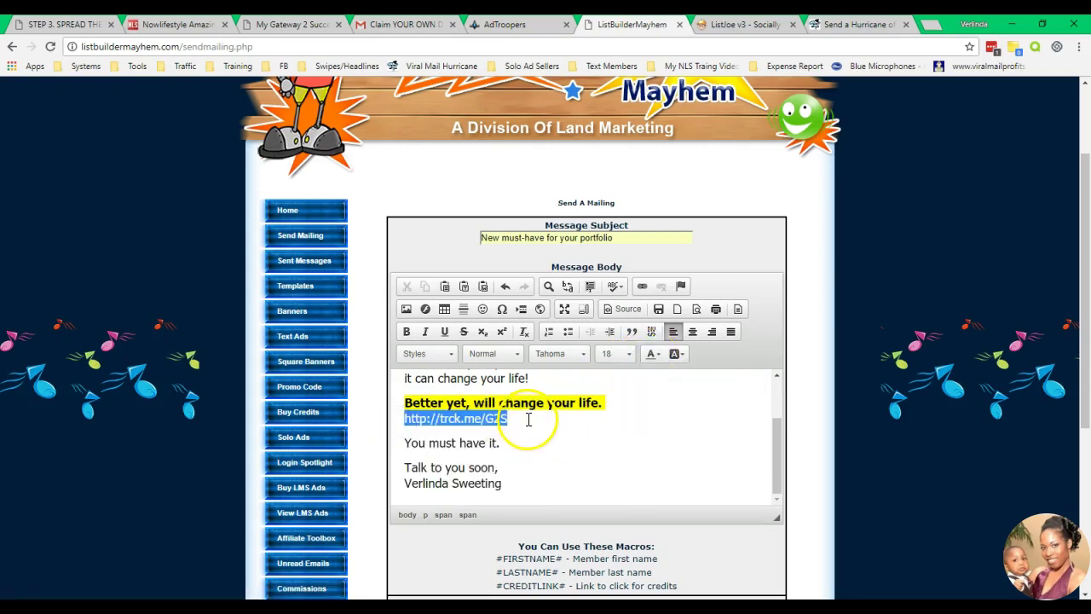
left_click(578, 432)
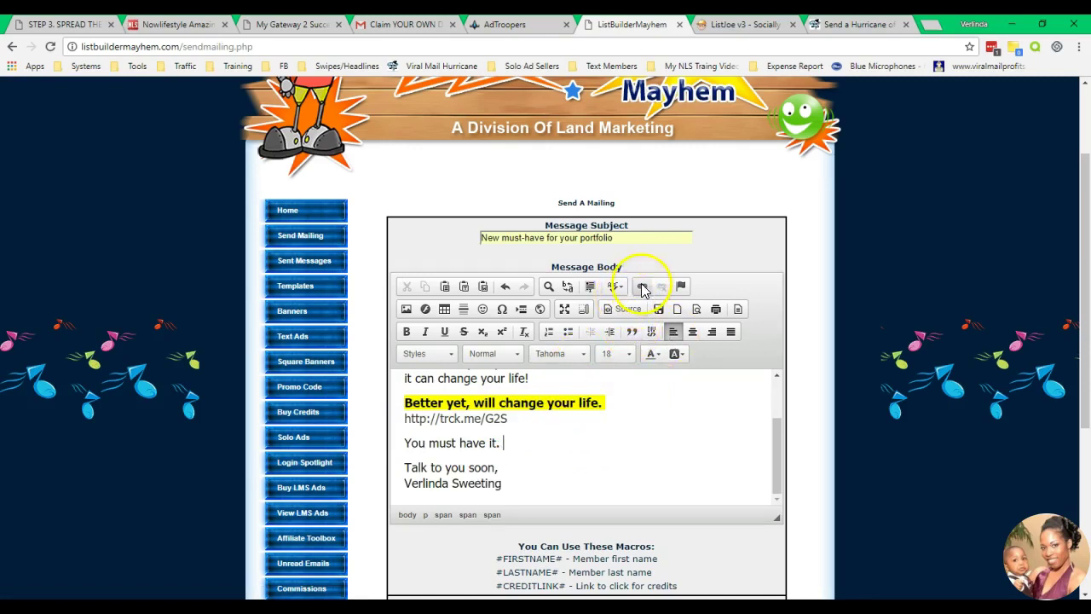
left_click(643, 287)
right_click(506, 333)
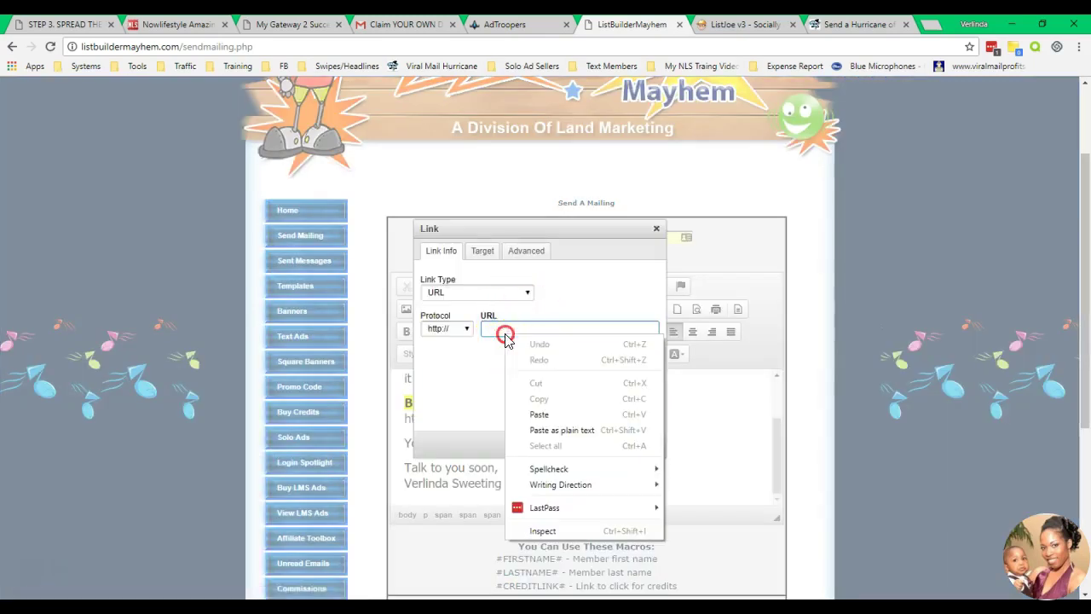
left_click(539, 414)
left_click(482, 250)
left_click(489, 292)
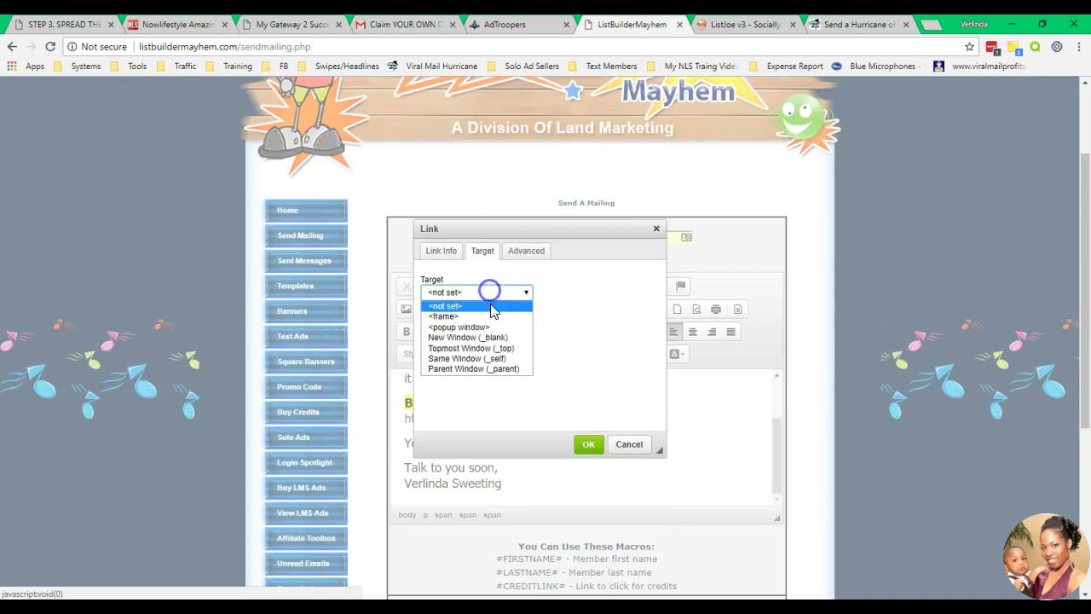
left_click(496, 338)
left_click(595, 444)
left_click(590, 474)
left_click_drag(624, 450, 449, 417)
key("ctrl+x")
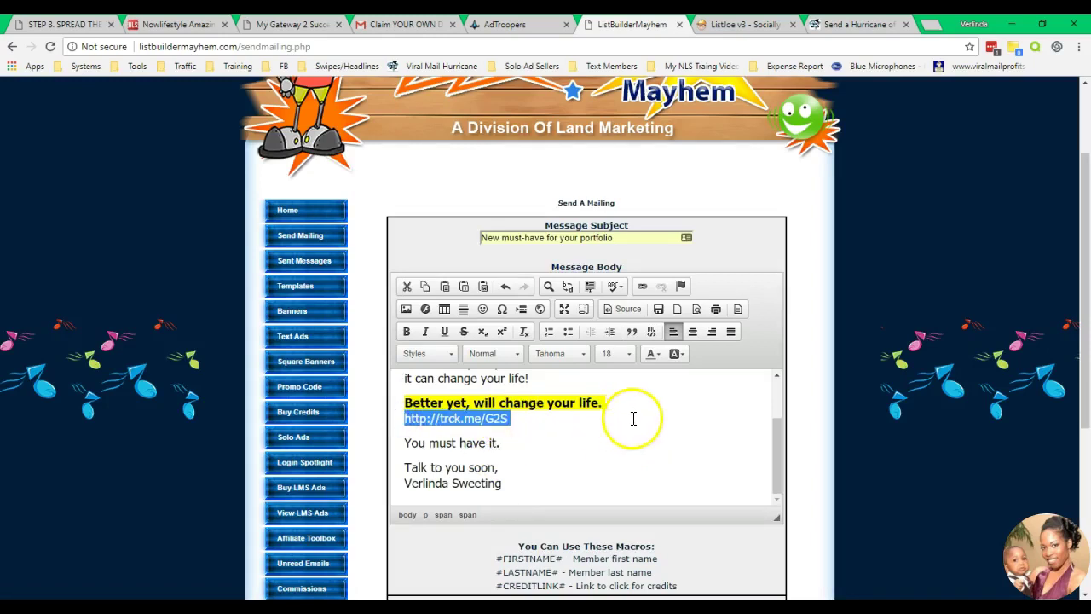
left_click(642, 287)
right_click(500, 327)
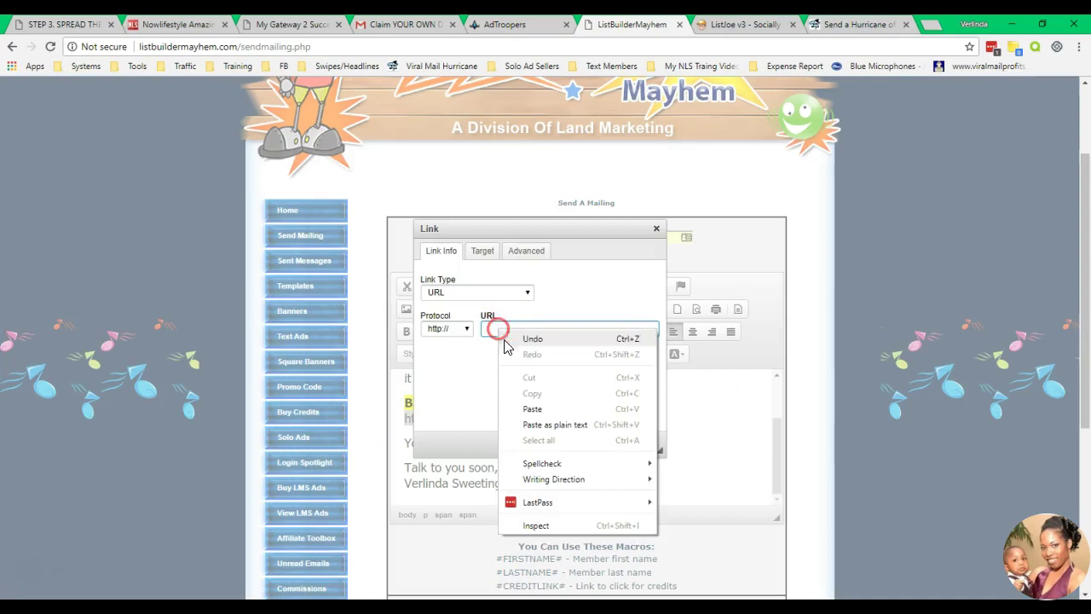
left_click(502, 414)
left_click(483, 254)
left_click(487, 292)
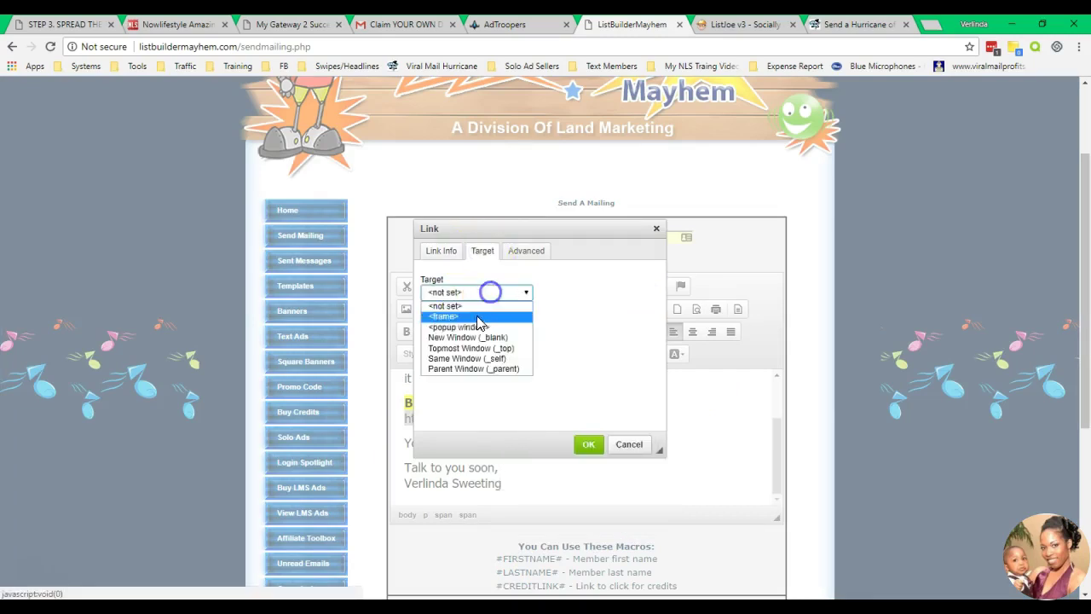
left_click(488, 341)
left_click(588, 444)
left_click(689, 462)
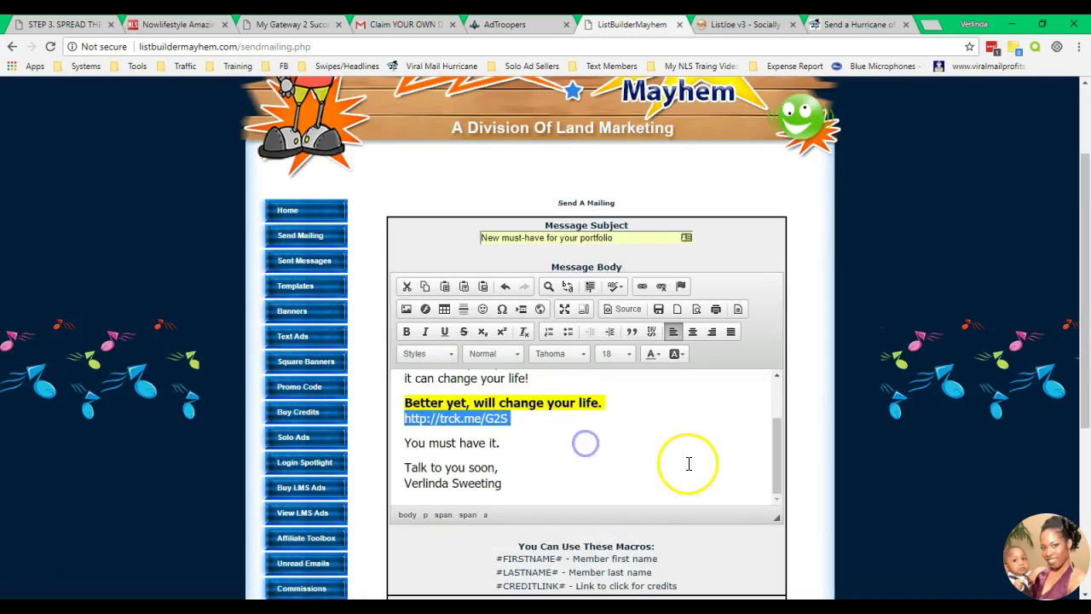
left_click(522, 472)
left_click_drag(522, 472, 364, 348)
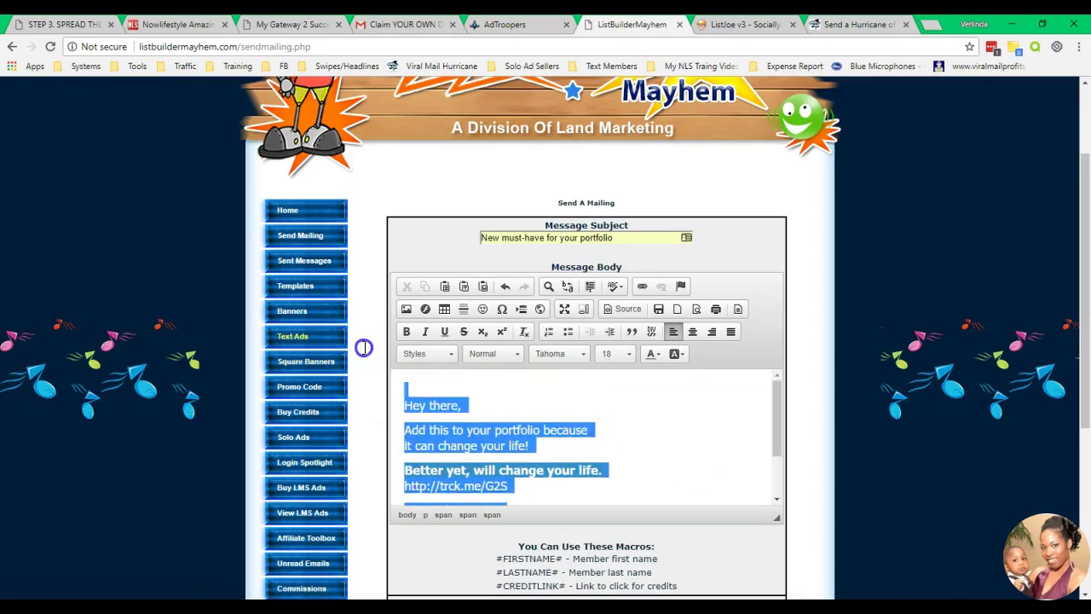
left_click_drag(436, 378, 541, 526)
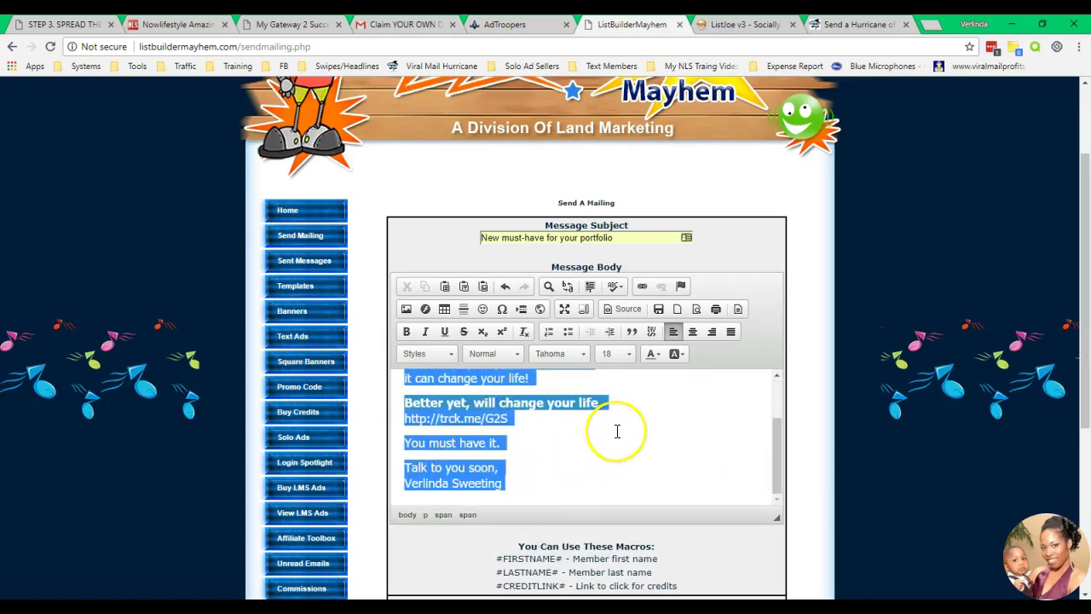
left_click(591, 449)
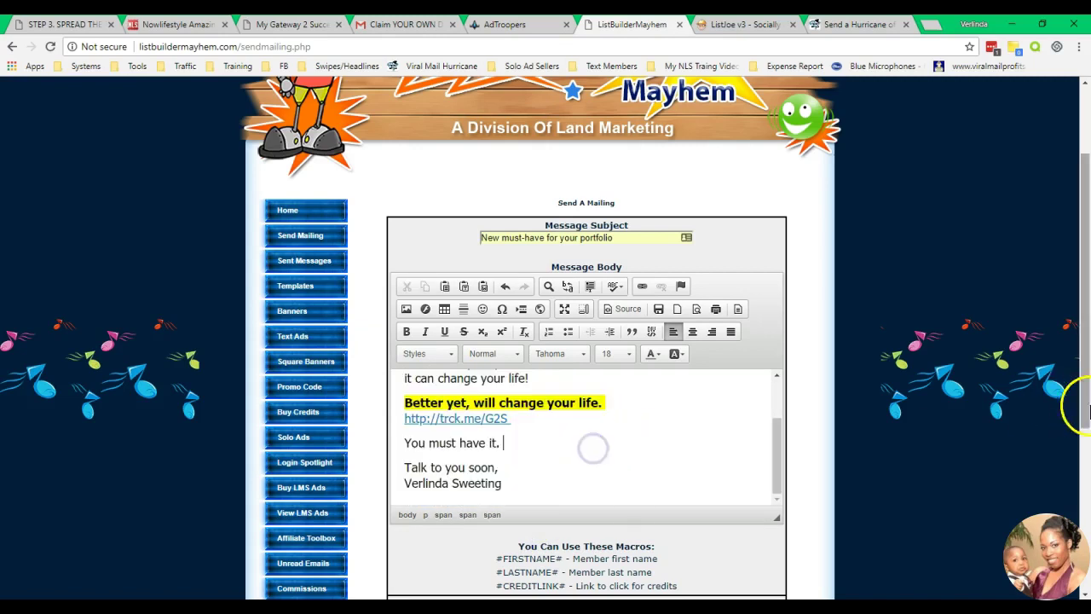
scroll(1067, 408, "down", 2)
left_click(619, 472)
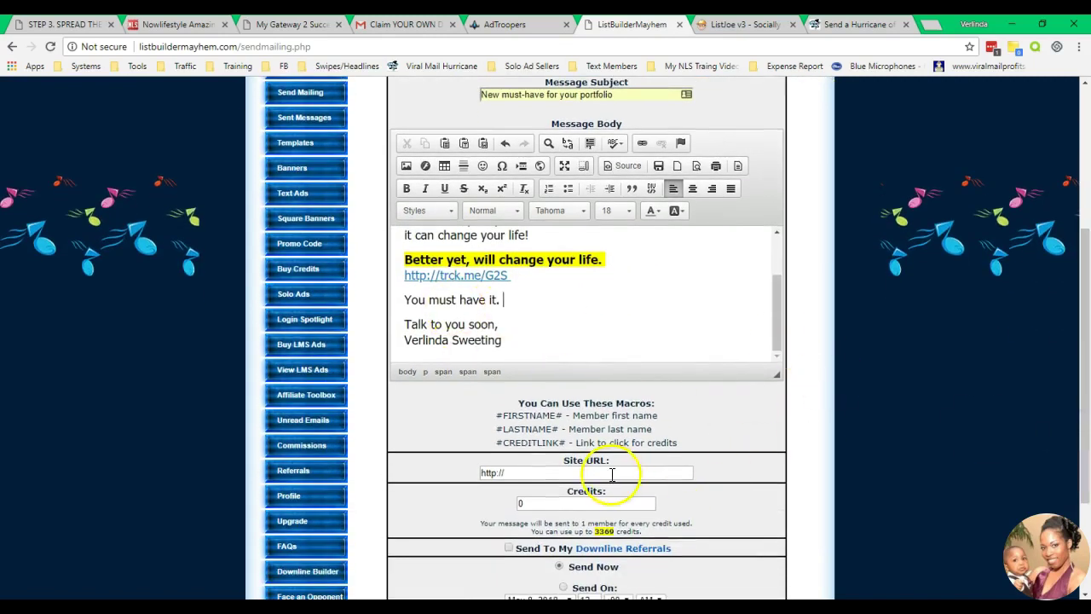
left_click(537, 488)
left_click_drag(775, 333, 777, 284)
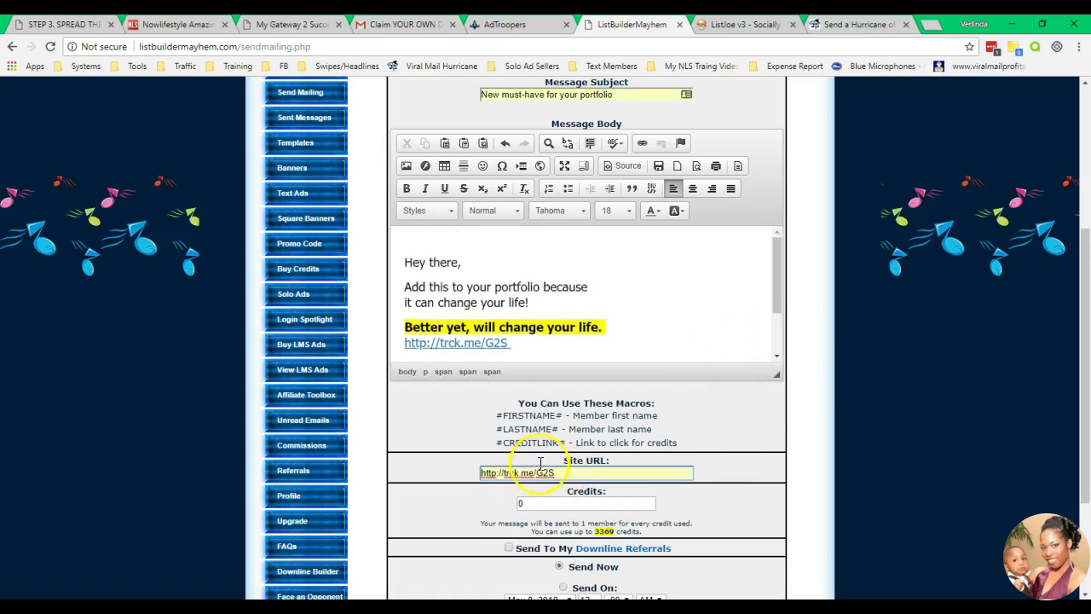
Look at the My Gateway 2 Success capture page, return to the ListBuilderMayhem form and review the composed mailing
key("ctrl+3")
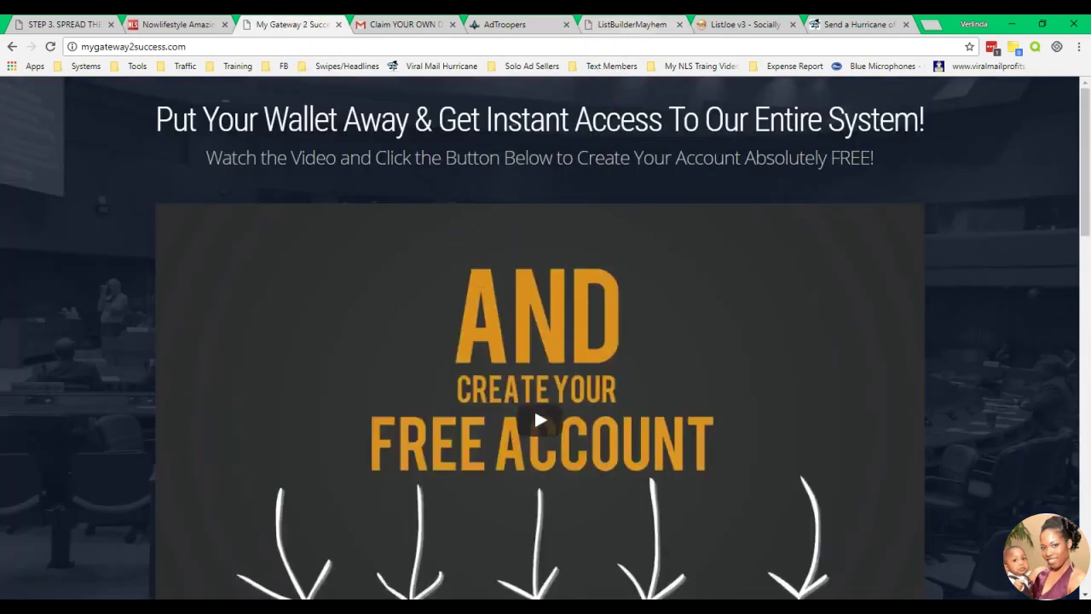
left_click(643, 24)
mouse_move(776, 269)
left_mouse_down()
mouse_move(780, 304)
mouse_move(769, 258)
left_mouse_up()
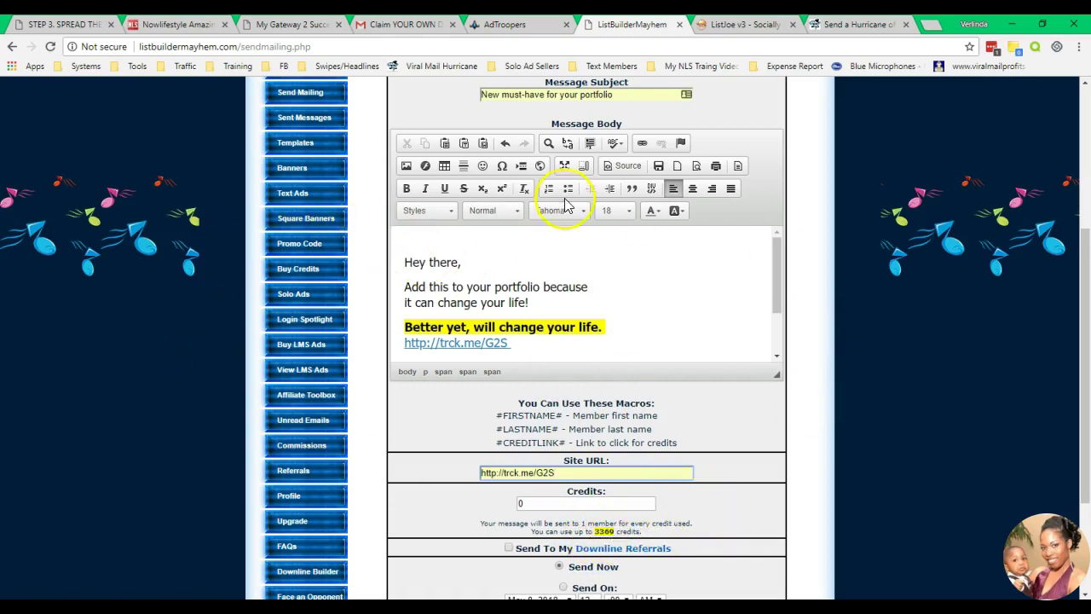
left_click_drag(1083, 304, 1084, 395)
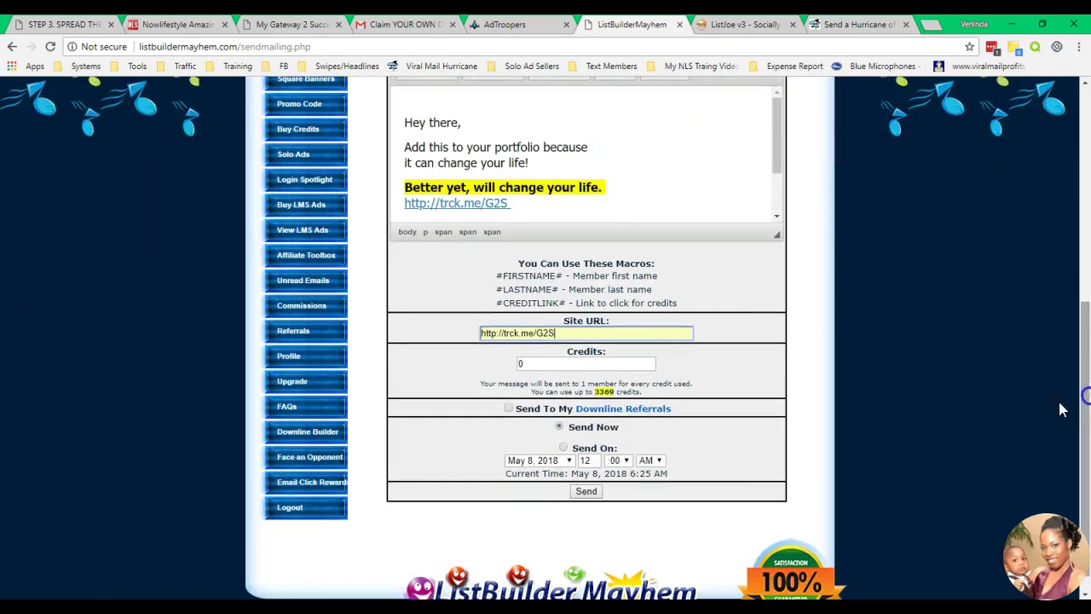
Set the mailing's credits to 3369 and include the downline referrals as recipients
left_click(605, 392)
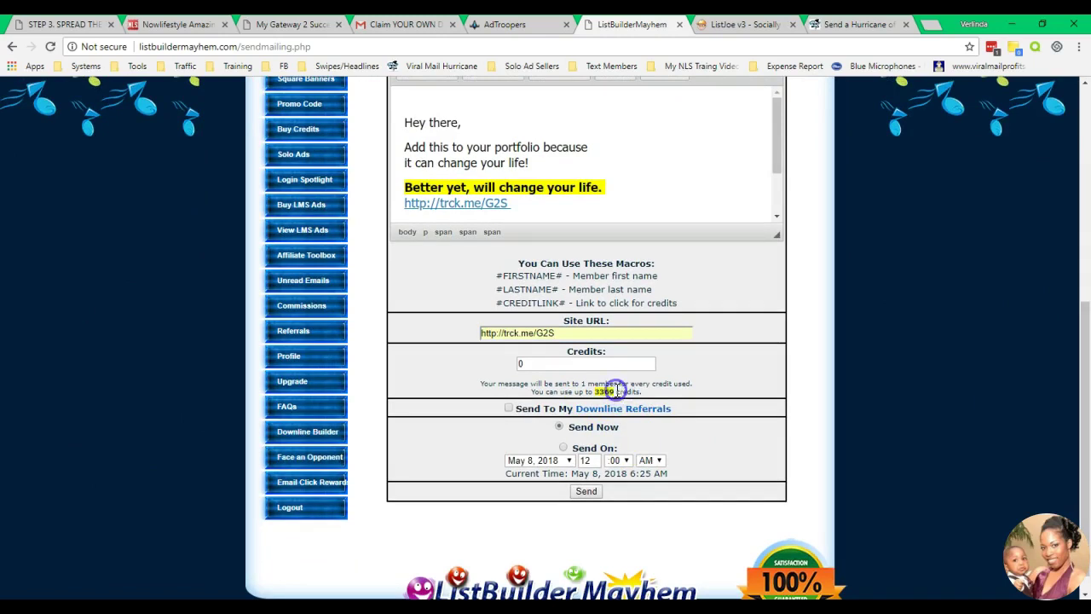
left_click_drag(546, 364, 503, 364)
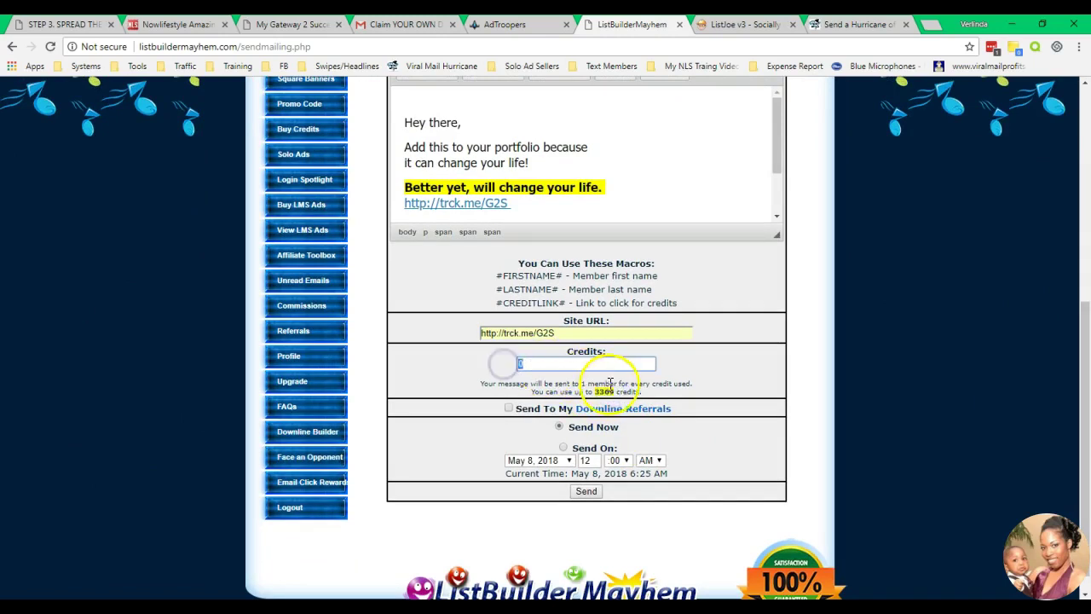
type("3369")
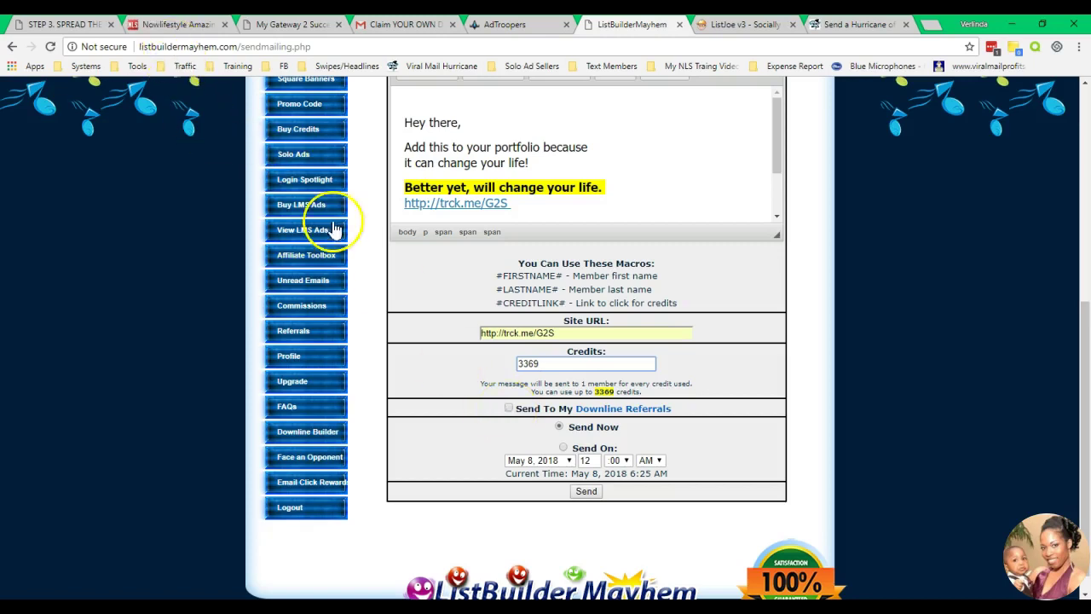
left_click(509, 409)
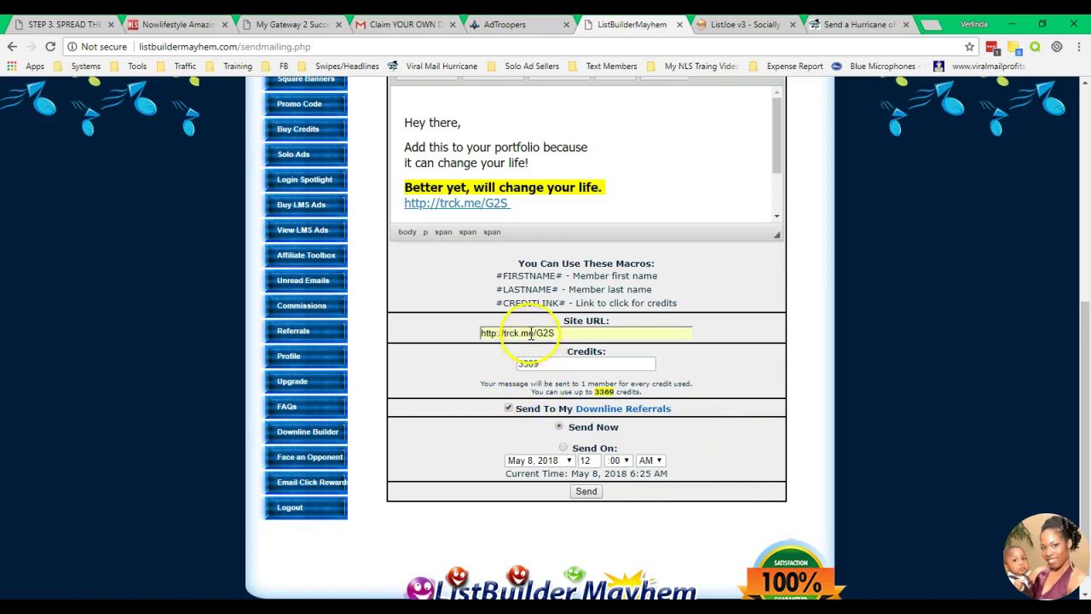
Send the ListBuilderMayhem mailing immediately and confirm the advertised site after its page check
left_click(586, 491)
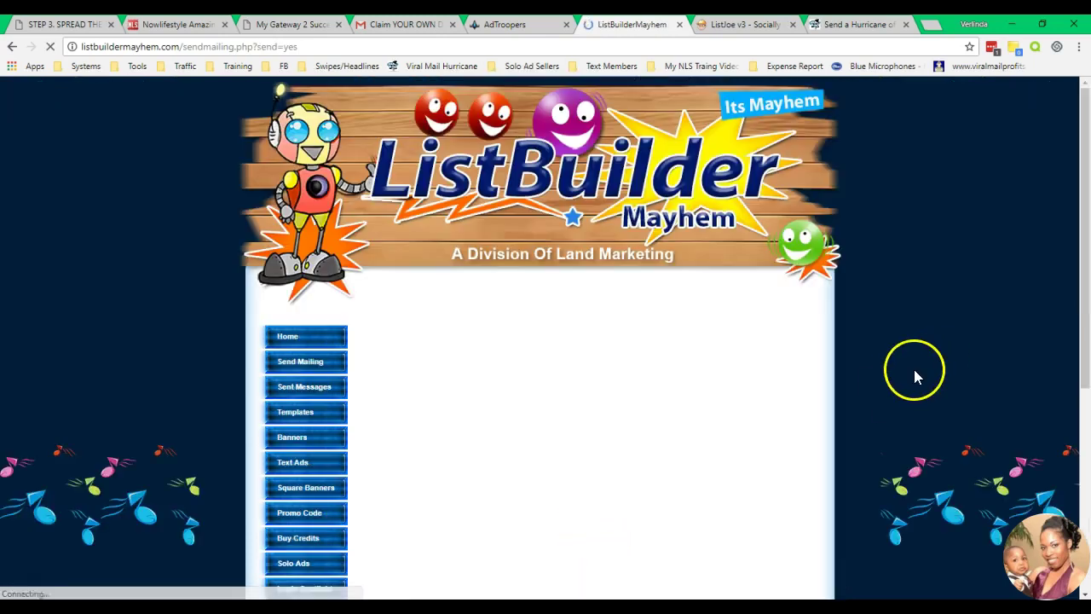
left_click_drag(1087, 209, 1087, 311)
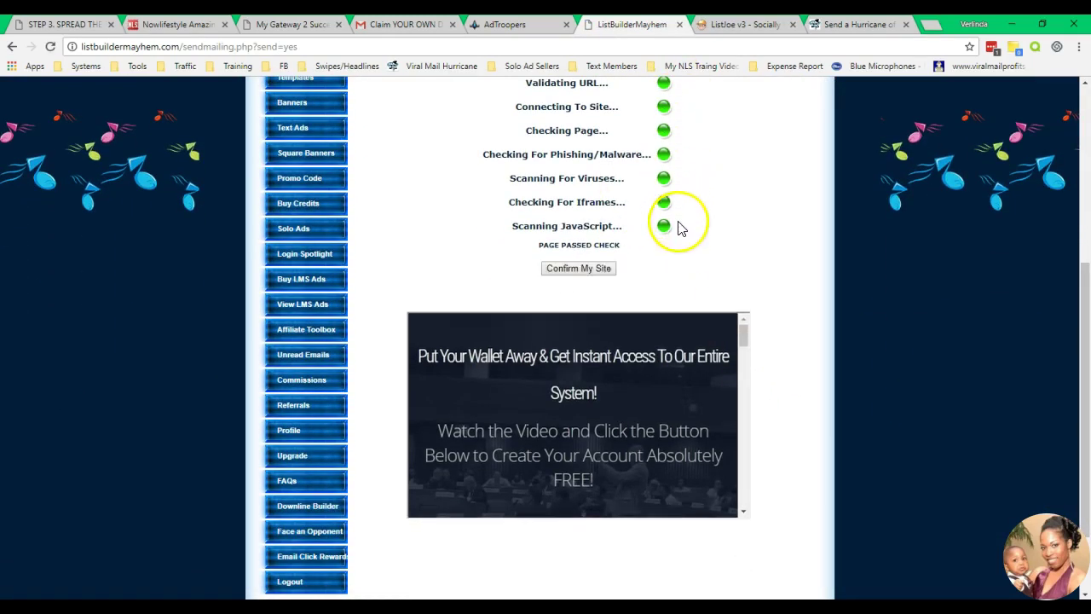
left_click(576, 268)
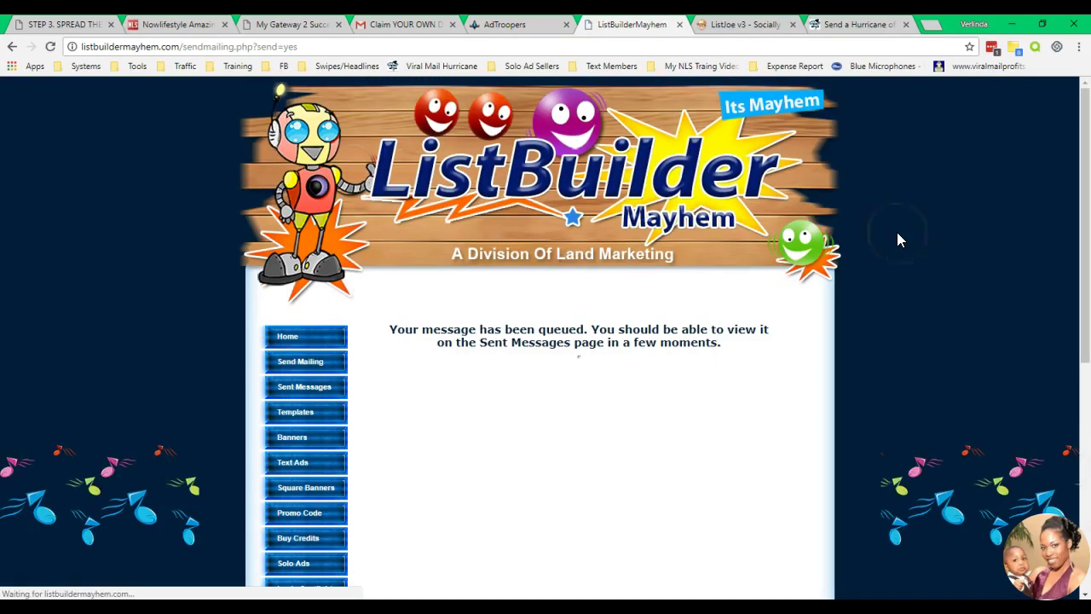
Switch to ListJoe, log in, decline the Spring Special offer and open the Send Mail form
left_click(761, 25)
left_click(610, 373)
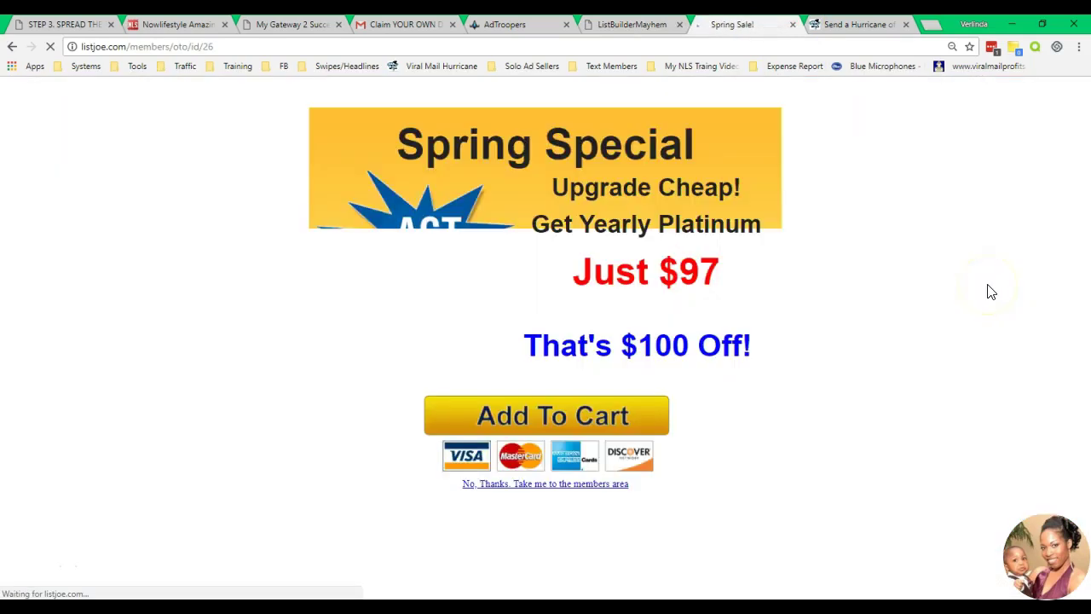
left_click(969, 75)
left_click(579, 483)
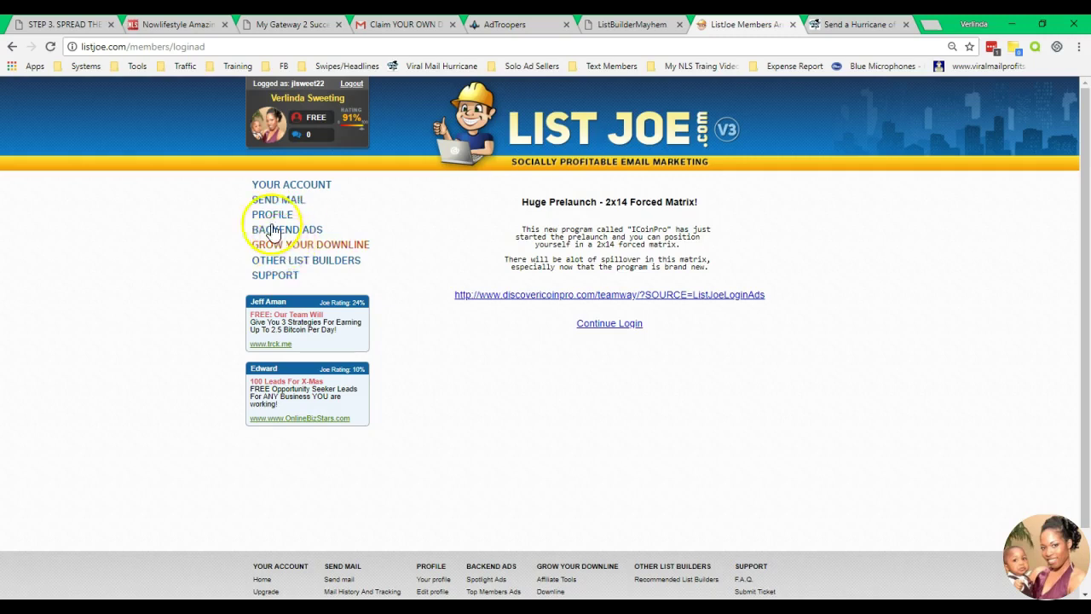
left_click(282, 203)
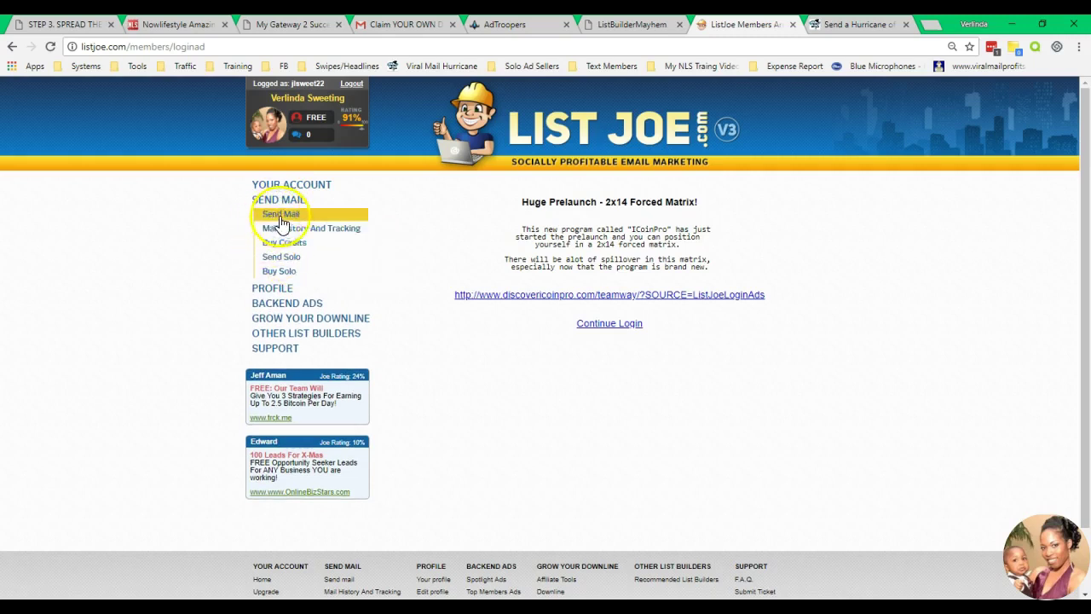
left_click(290, 214)
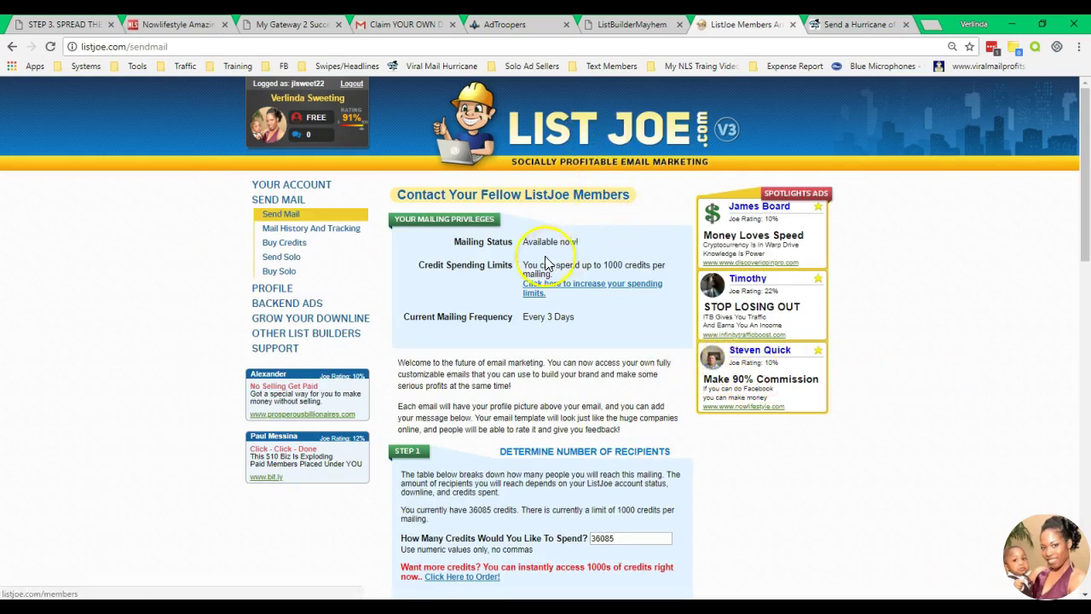
Examine the ListJoe mailing privileges, credit spending limit and recipient breakdown on the Send Mail form
left_click(603, 265)
triple_click(631, 264)
left_click(622, 312)
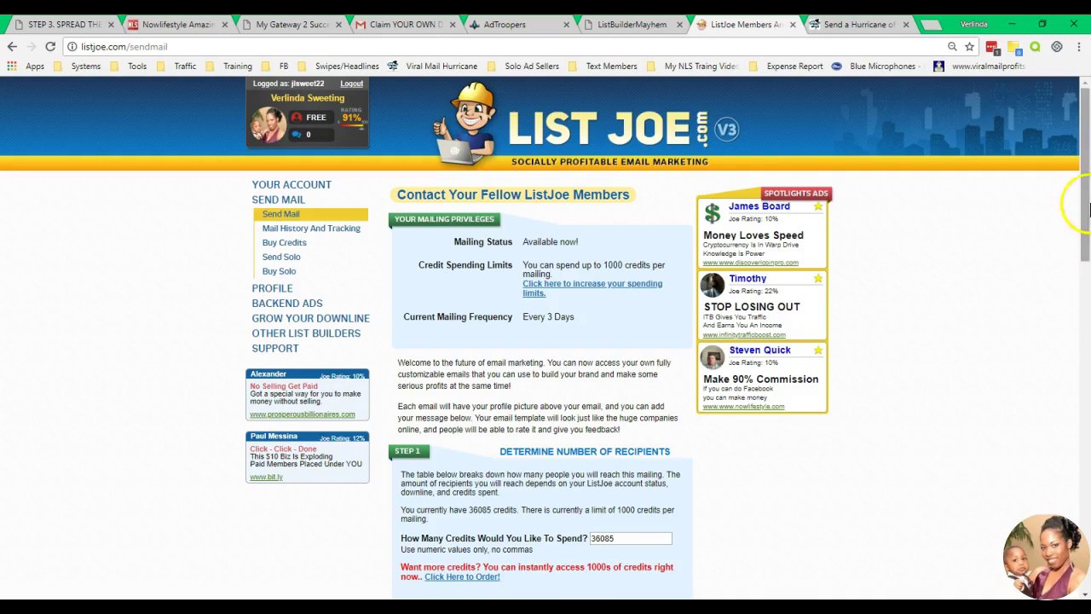
left_click_drag(1085, 200, 1085, 216)
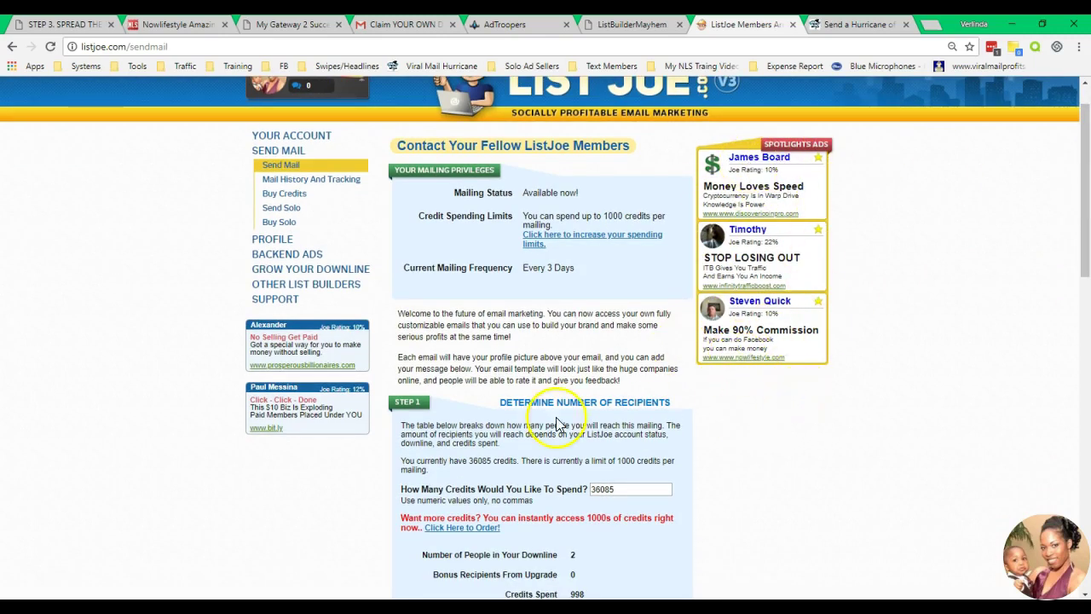
left_click_drag(1084, 183, 1086, 290)
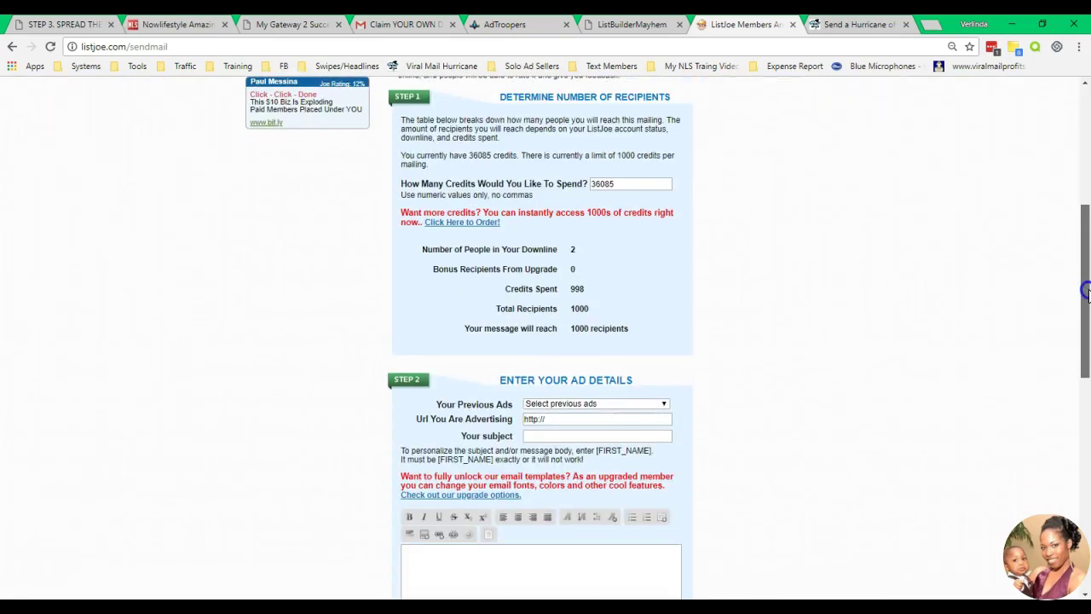
left_click_drag(618, 186, 538, 183)
left_click(621, 189)
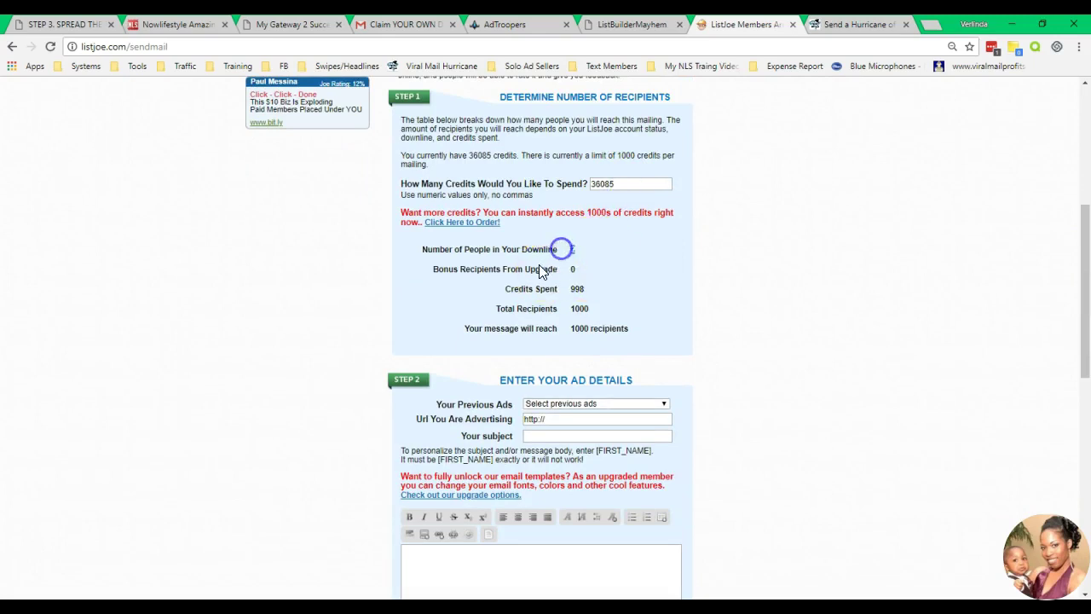
left_click_drag(1083, 271, 1088, 302)
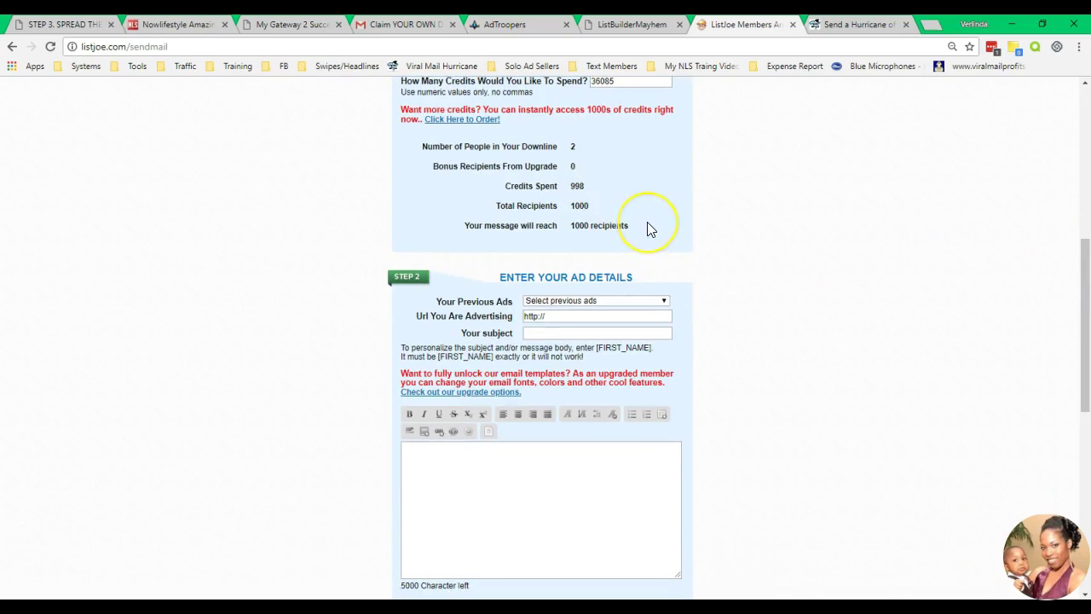
left_click_drag(1086, 329, 1087, 284)
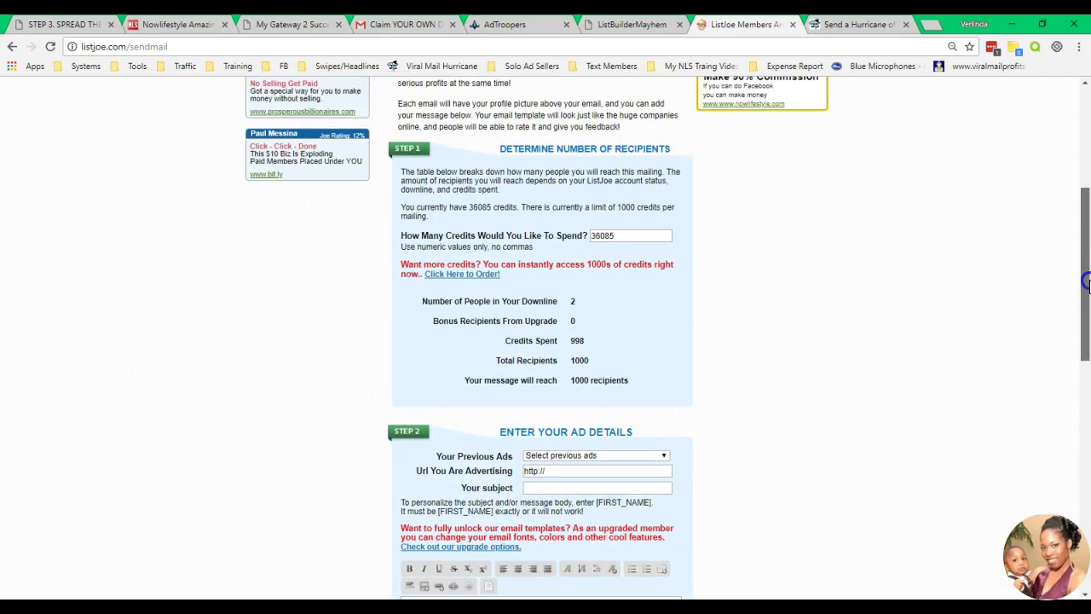
Load the last "New must-have for your portfolio" entry from the previous ads into the ad details
left_click_drag(1087, 284, 1087, 350)
left_click(567, 249)
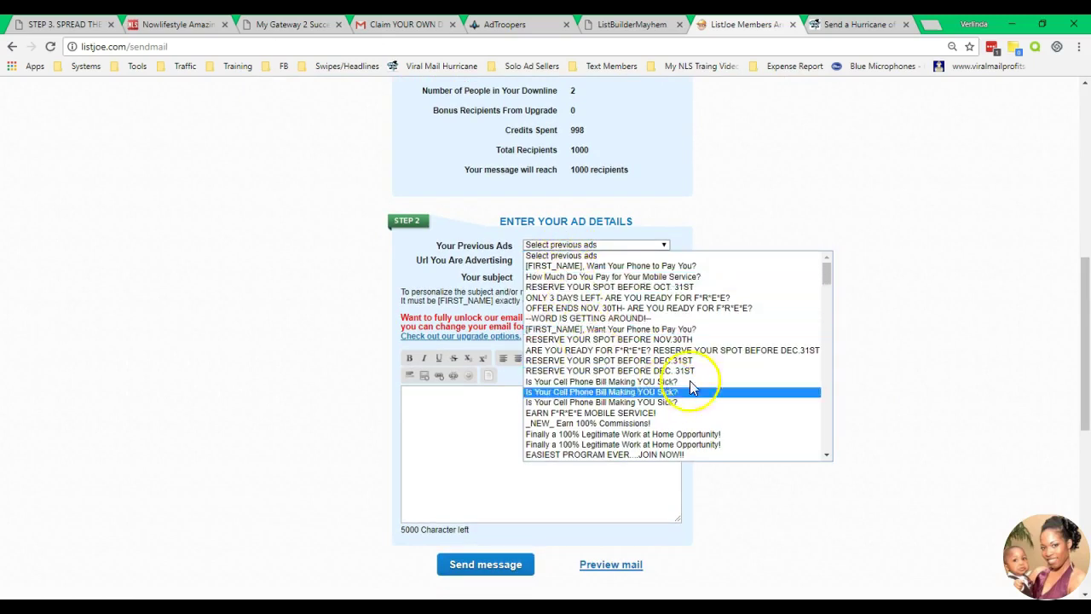
left_click_drag(825, 272, 847, 461)
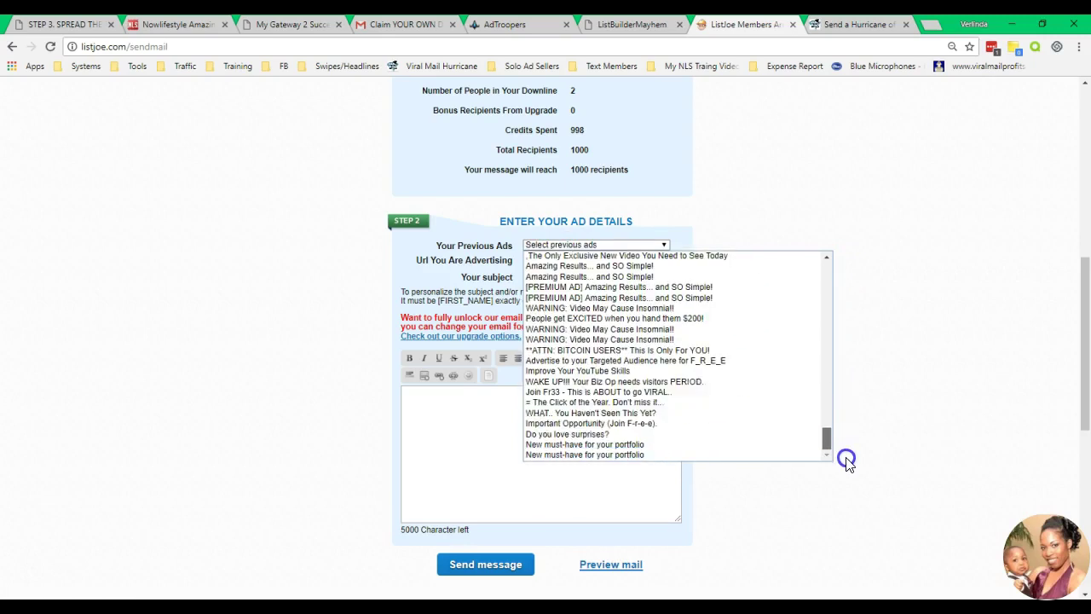
mouse_move(847, 460)
left_mouse_down()
mouse_move(836, 270)
mouse_move(841, 465)
left_mouse_up()
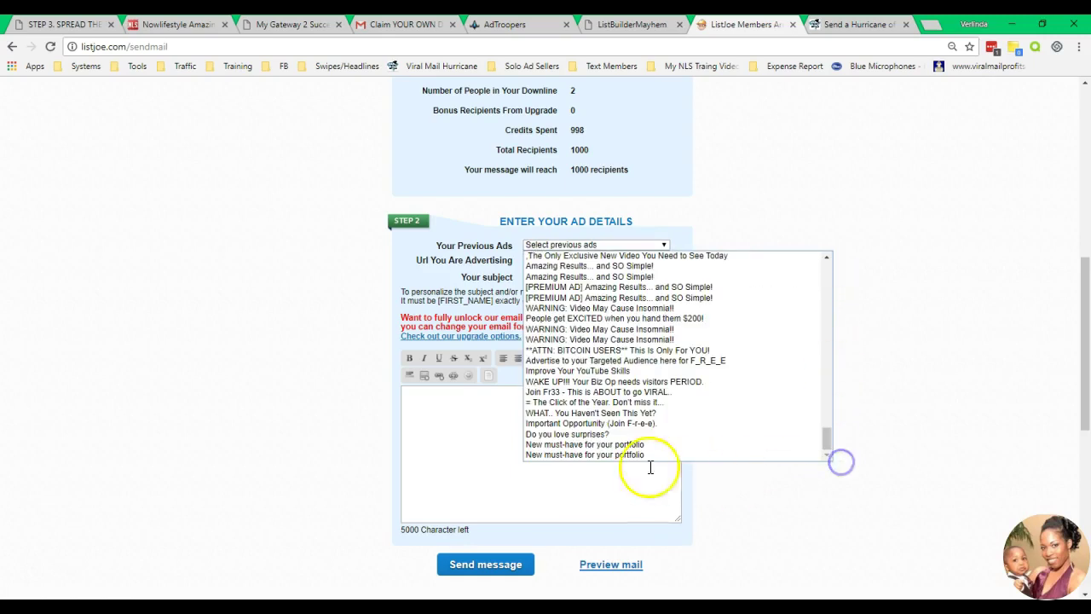
left_click(572, 459)
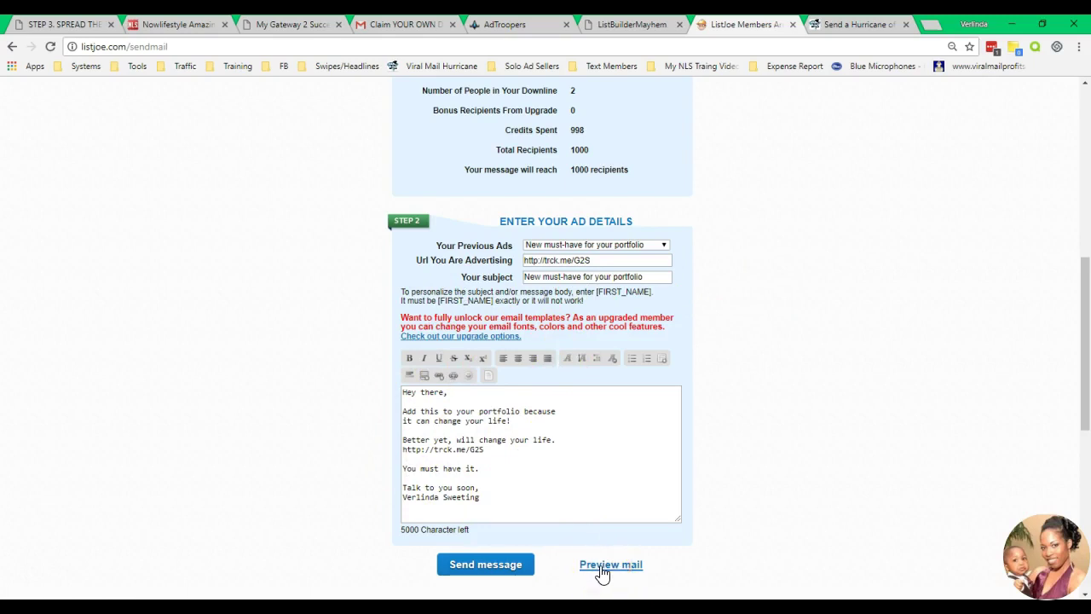
Preview the composed mail, follow its credit link to examine the surf bar, and close the preview
left_click_drag(1076, 341, 1083, 370)
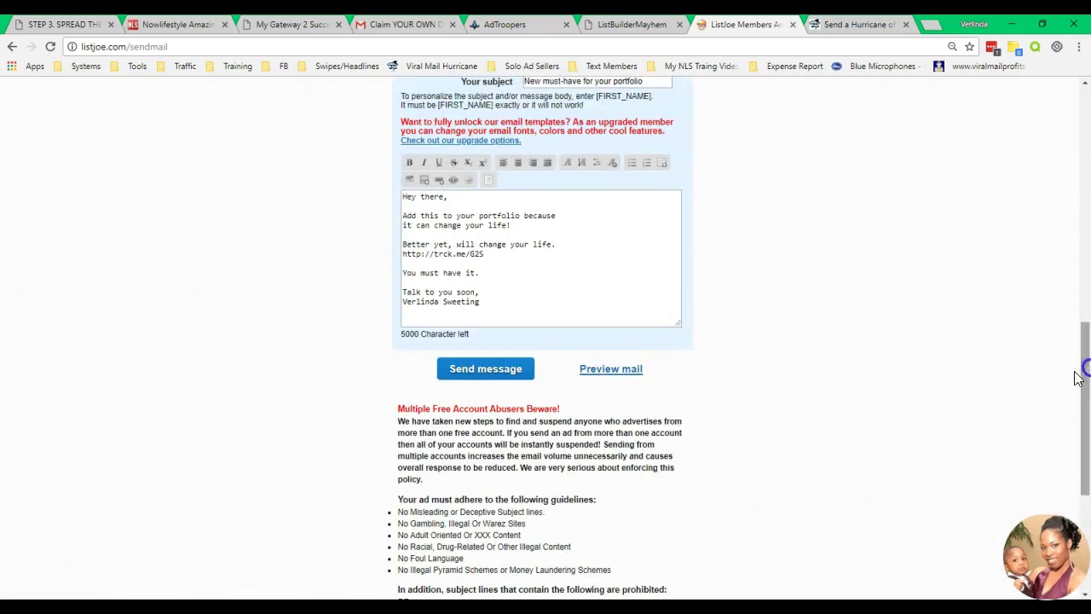
left_click(618, 368)
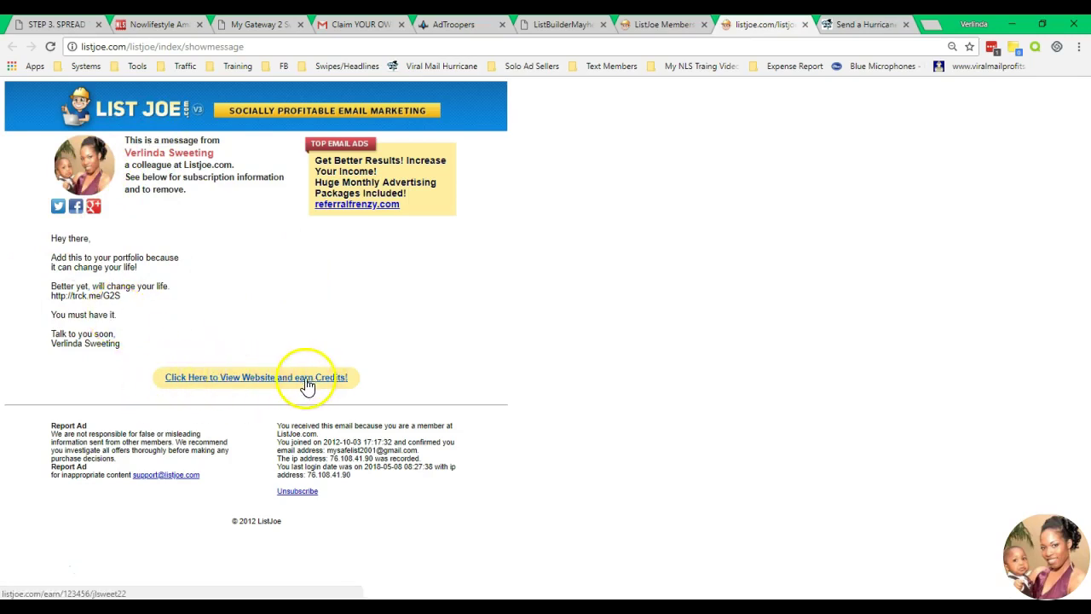
left_click(256, 378)
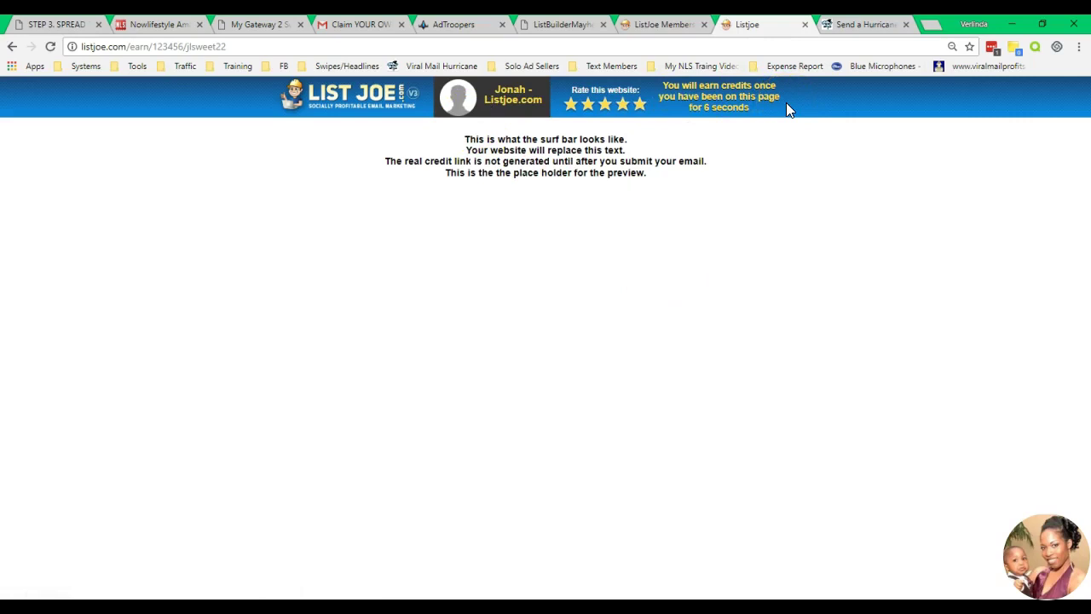
left_click(458, 147)
left_click_drag(457, 147, 673, 192)
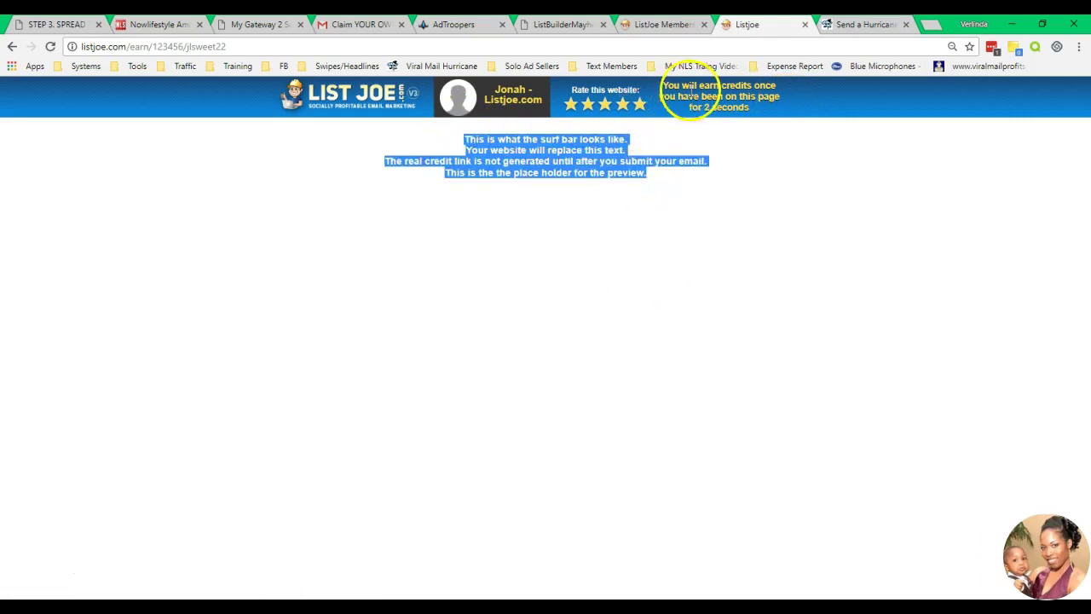
left_click(661, 158)
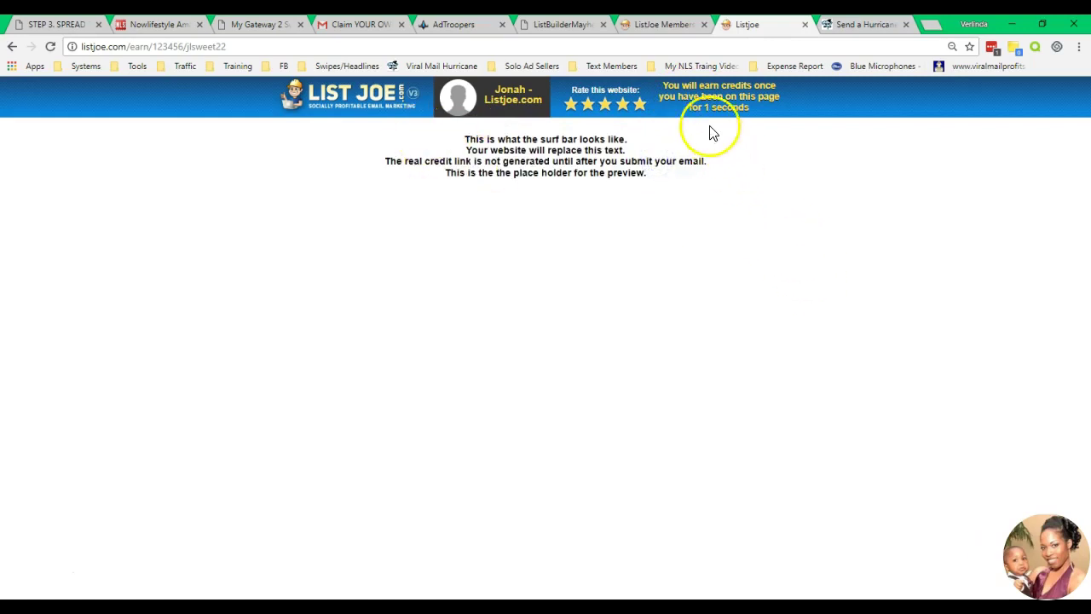
left_click(723, 96)
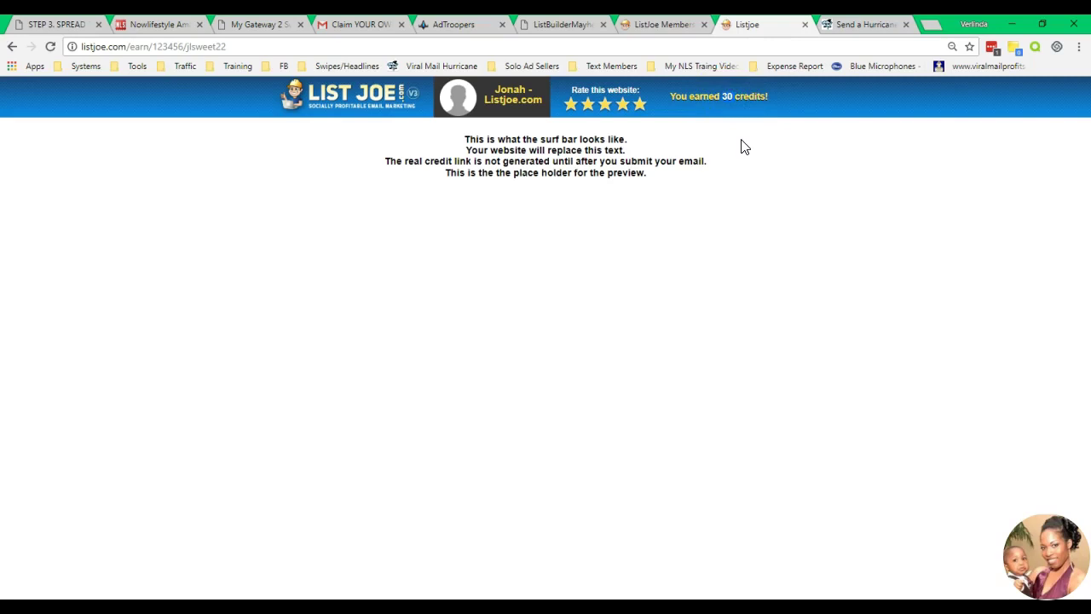
left_click(804, 24)
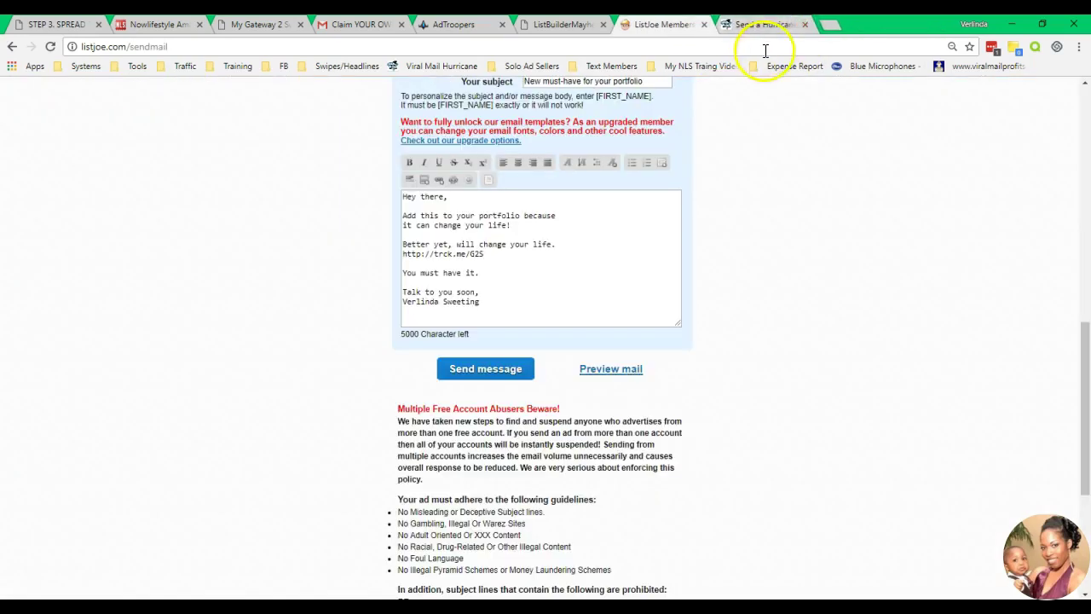
Send the "New must-have for your portfolio" message to the ListJoe members
left_click_drag(1086, 360, 1083, 337)
left_click(443, 450)
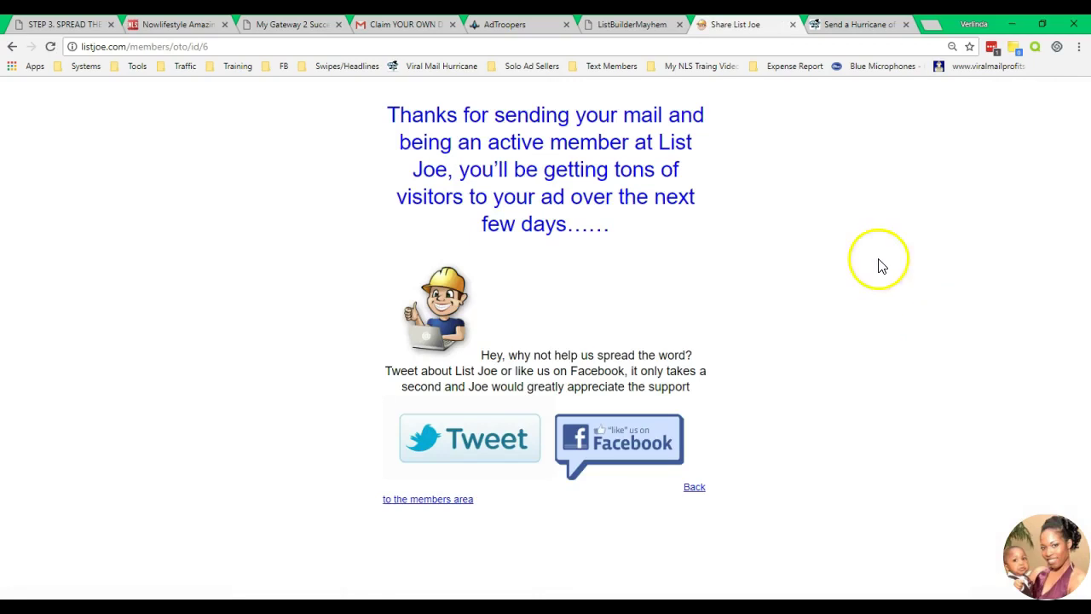
left_click(861, 239)
Look through the list of mailer and safelist sites on Viral Mail Hurricane
left_click(850, 26)
mouse_move(1082, 191)
left_mouse_down()
mouse_move(1085, 132)
mouse_move(1087, 205)
left_mouse_up()
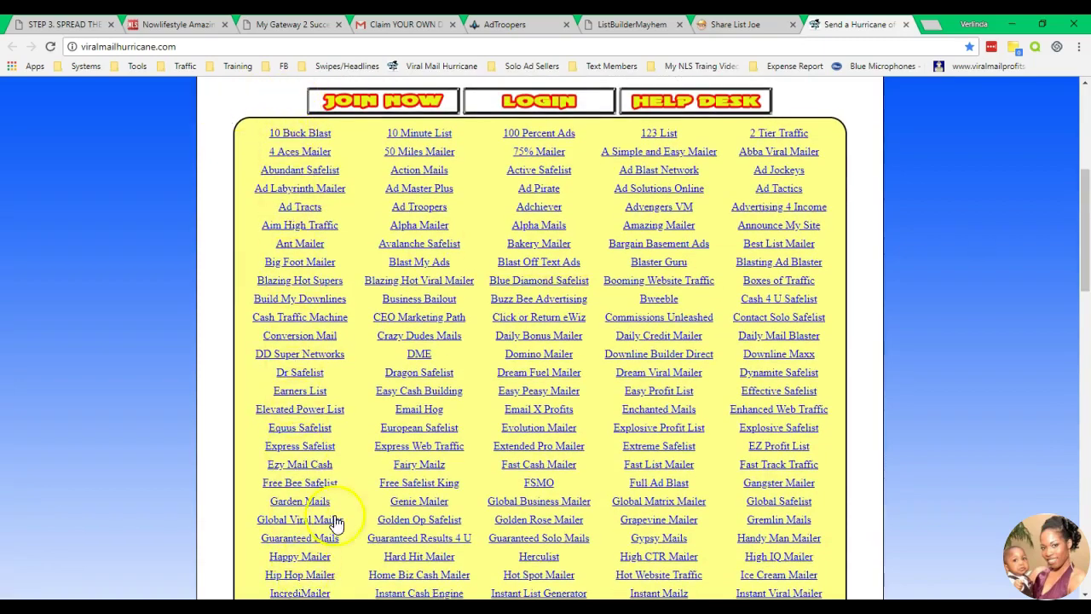
mouse_move(1086, 217)
left_mouse_down()
mouse_move(1087, 342)
mouse_move(1085, 198)
mouse_move(1087, 220)
left_mouse_up()
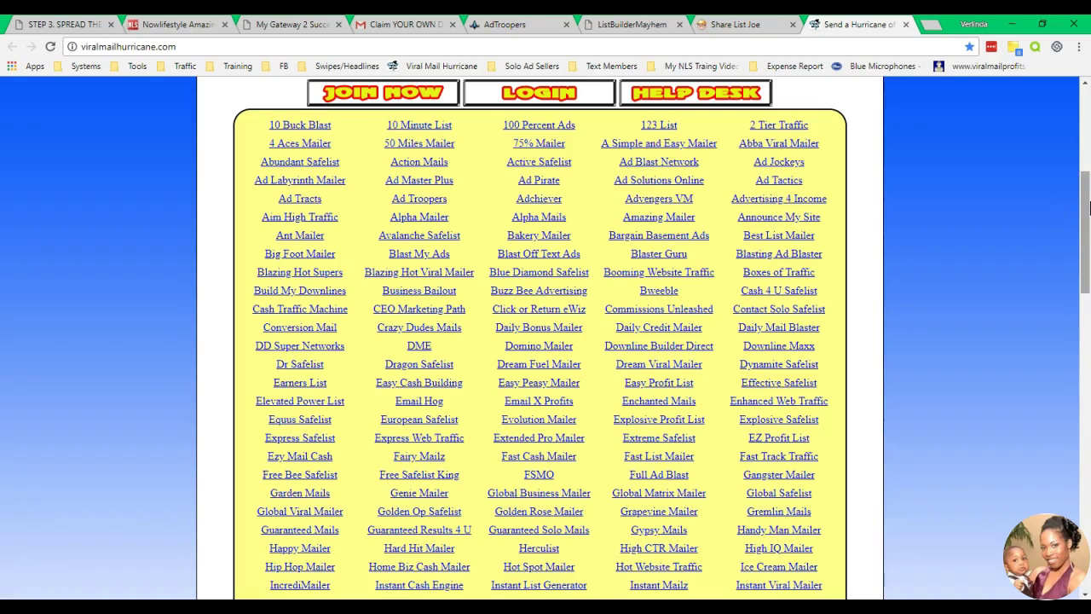
Look over the video section of the My Gateway 2 Success capture page and return to the ListJoe page
left_click(292, 24)
left_click_drag(1086, 114, 1088, 146)
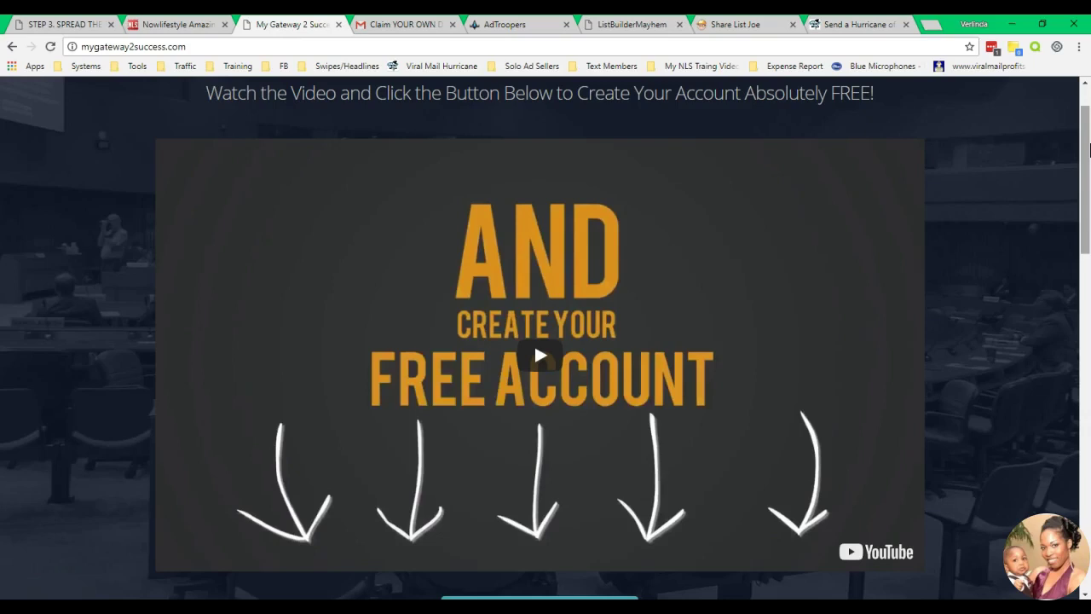
mouse_move(1089, 148)
left_mouse_down()
mouse_move(1088, 124)
mouse_move(1087, 152)
left_mouse_up()
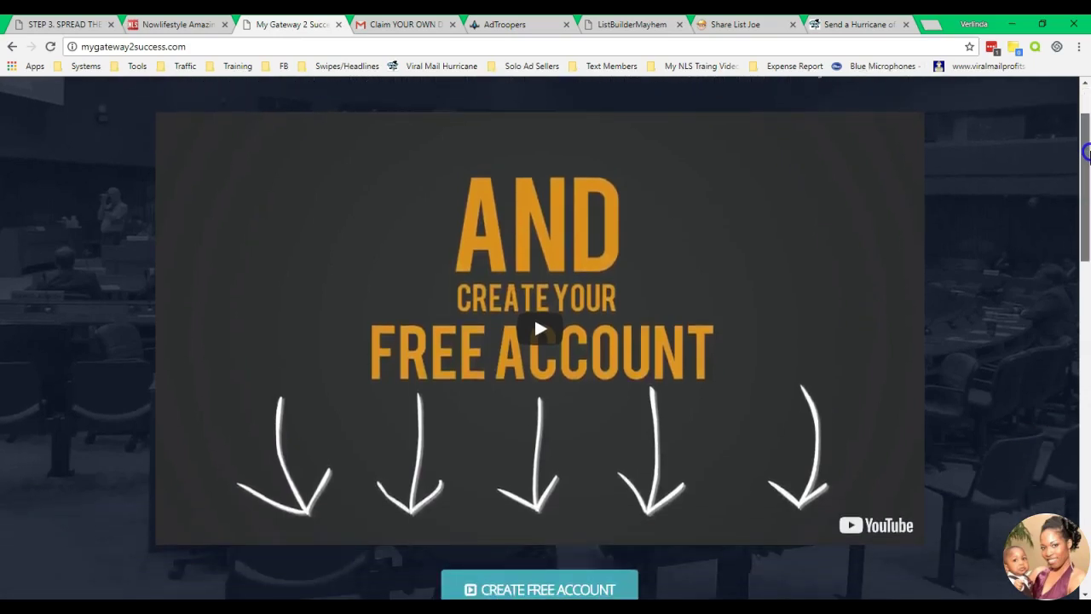
left_click_drag(1089, 152, 1089, 147)
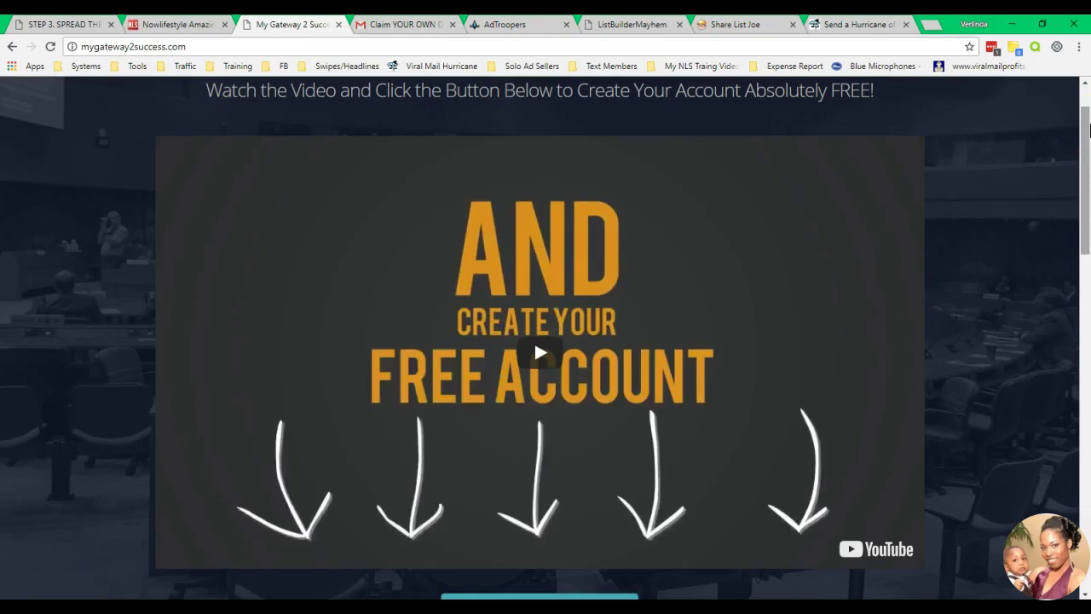
left_click(747, 31)
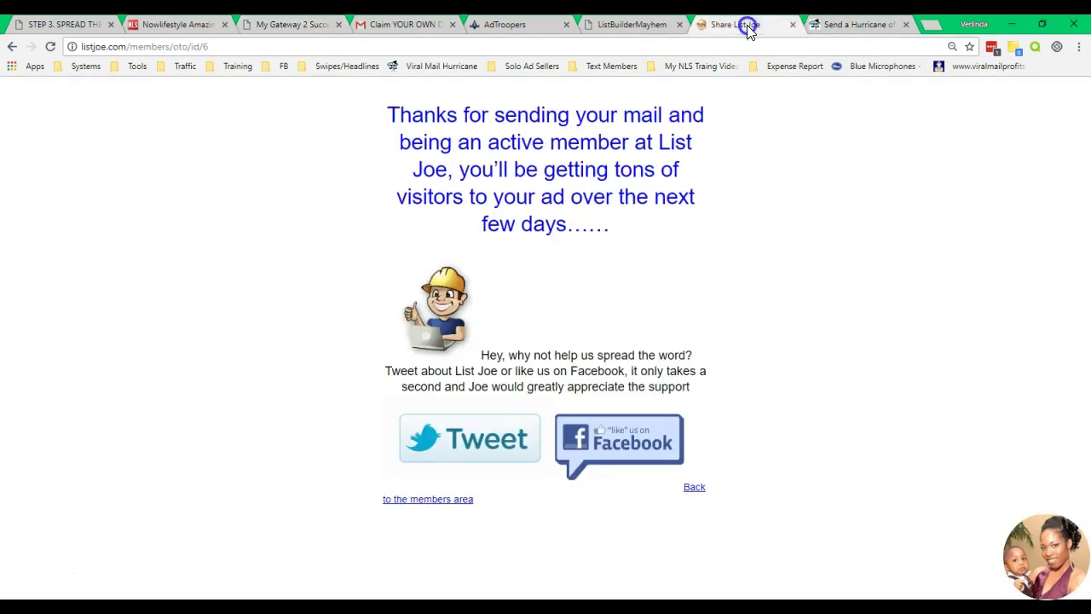
Look over the list of safelist and mailer sites on Viral Mail Hurricane from its first rows
left_click(848, 26)
scroll(1082, 285, "down", 3)
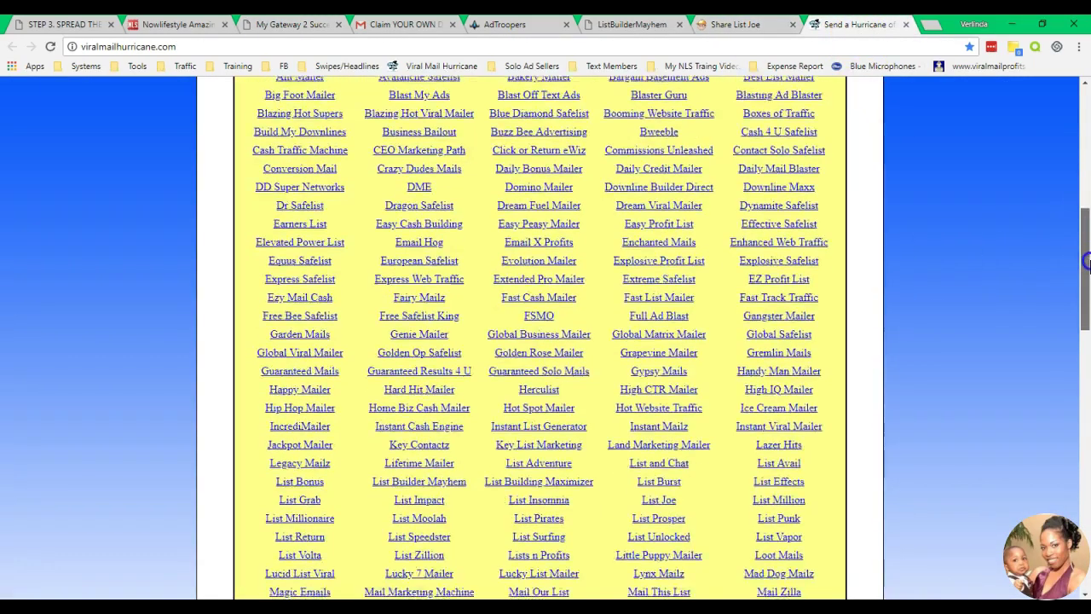
left_click_drag(1086, 292, 1085, 223)
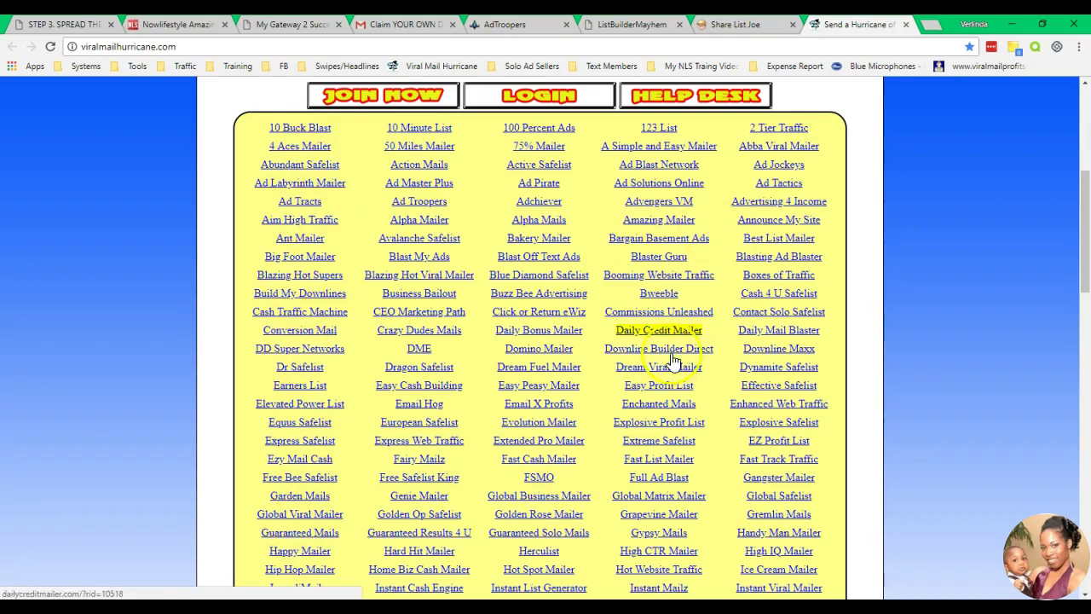
mouse_move(1090, 239)
left_mouse_down()
mouse_move(1089, 227)
mouse_move(1087, 245)
left_mouse_up()
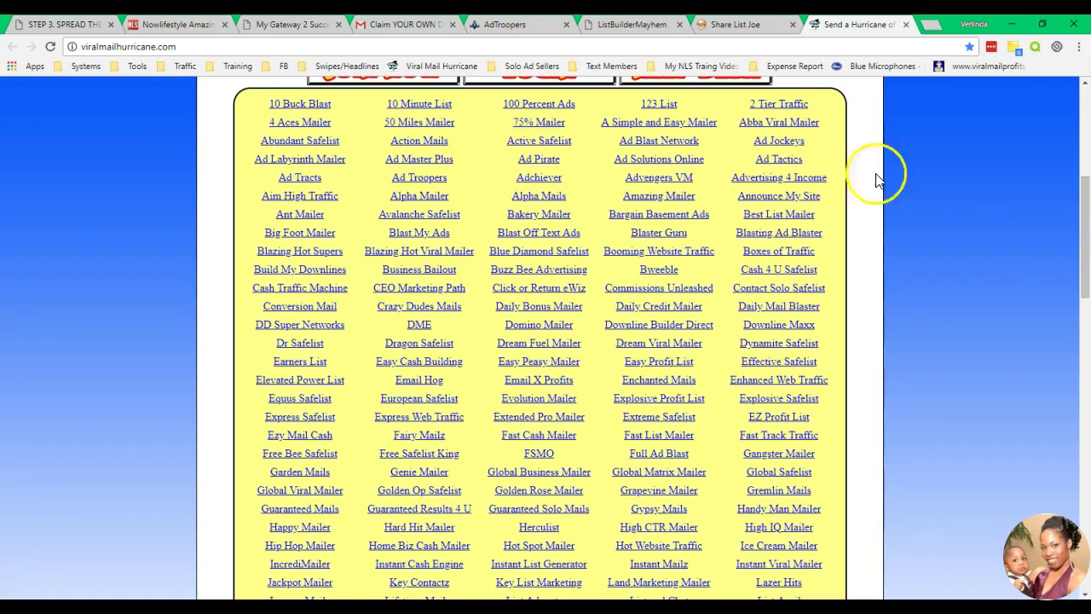
Review the AdTroopers mailing page and return to the 1-2-3 List email in Gmail
left_click(405, 24)
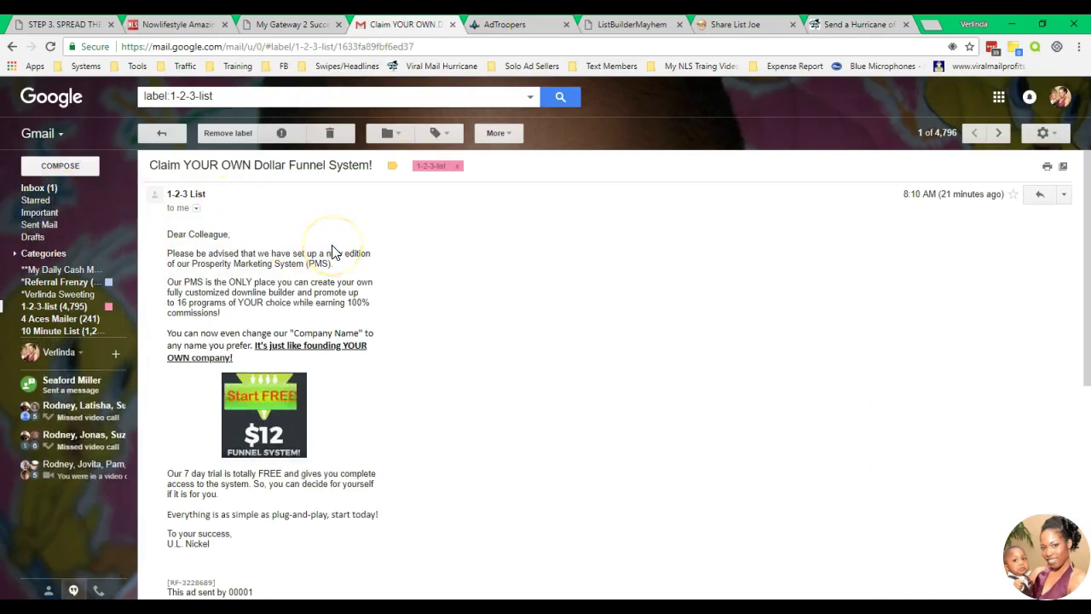
left_click(505, 23)
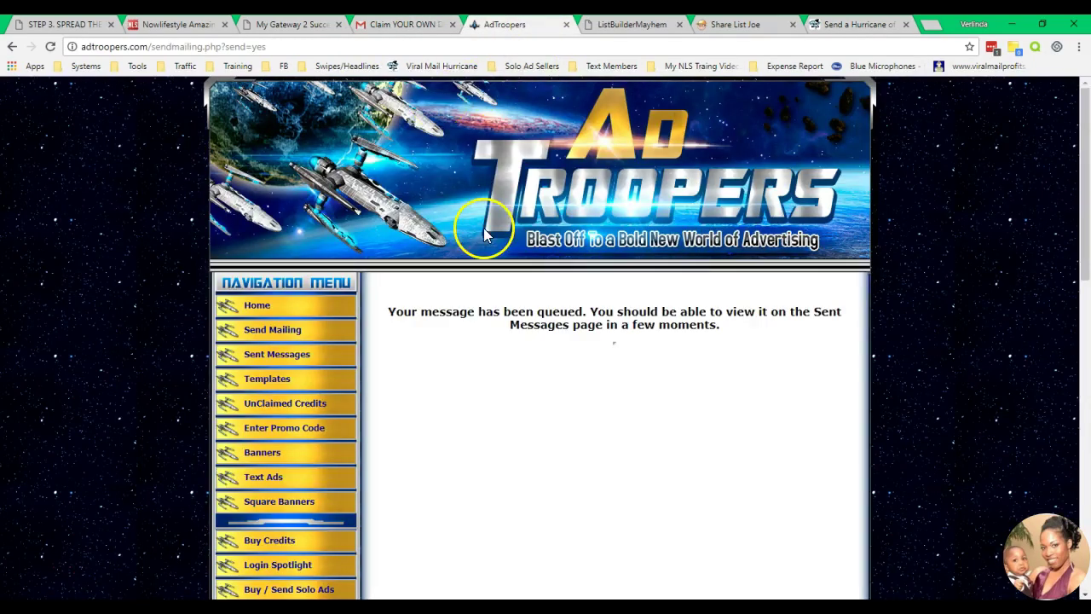
left_click(405, 24)
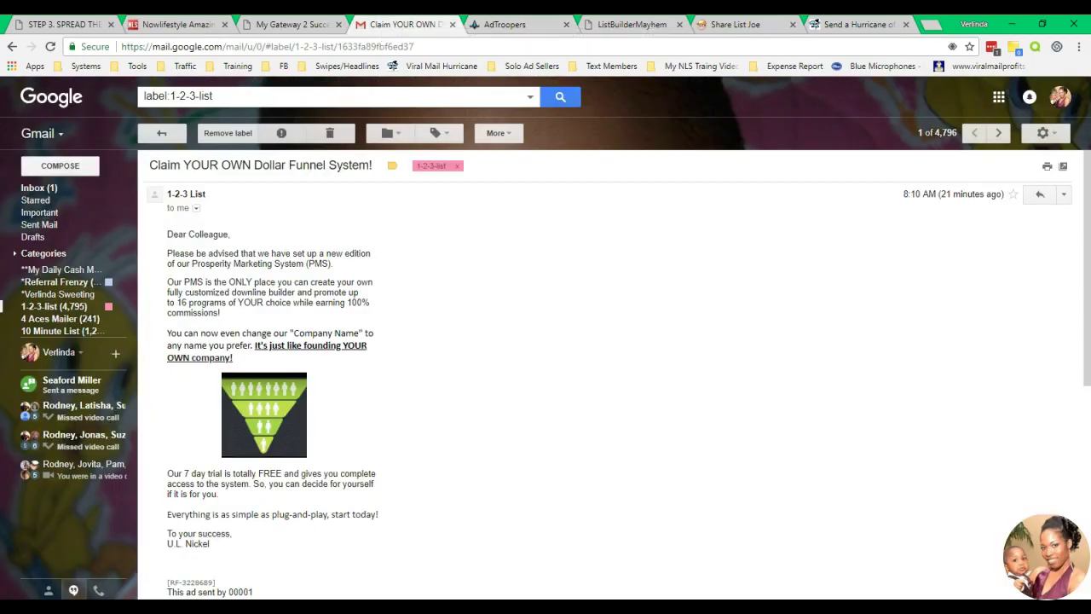
mouse_move(34, 341)
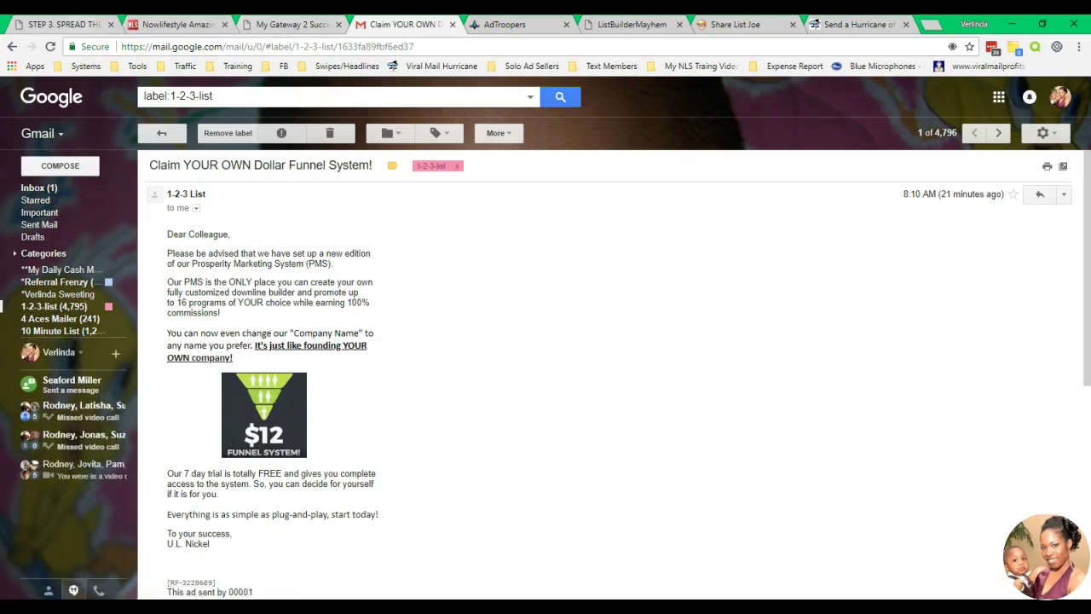
On the Step 3 training page, highlight "Join the safelists below" and "Verify safelist", and open the Filter gmail lesson
left_click(76, 24)
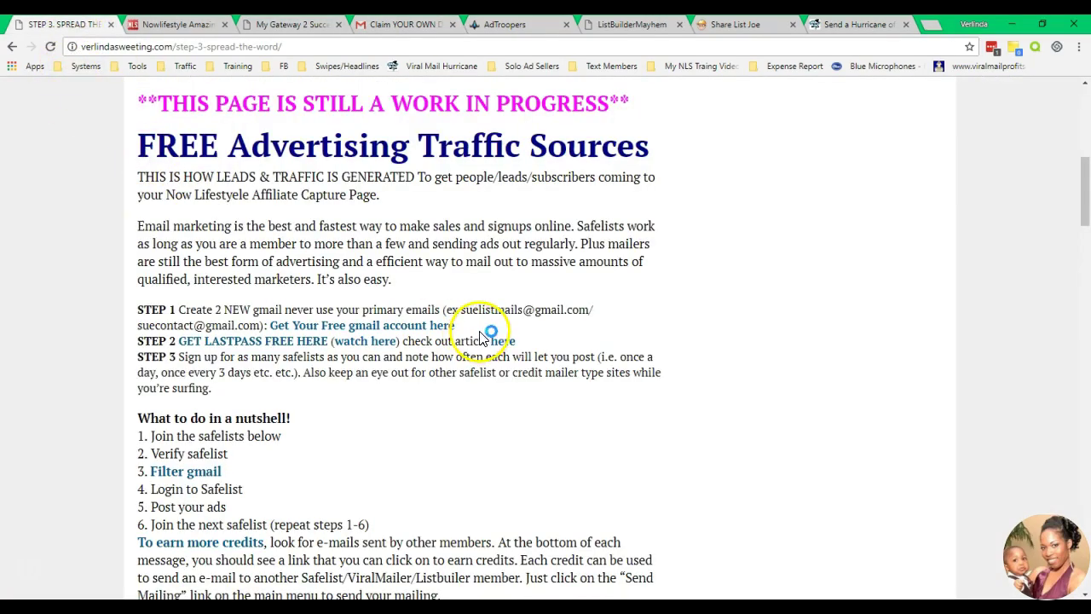
left_click_drag(1085, 199, 1086, 224)
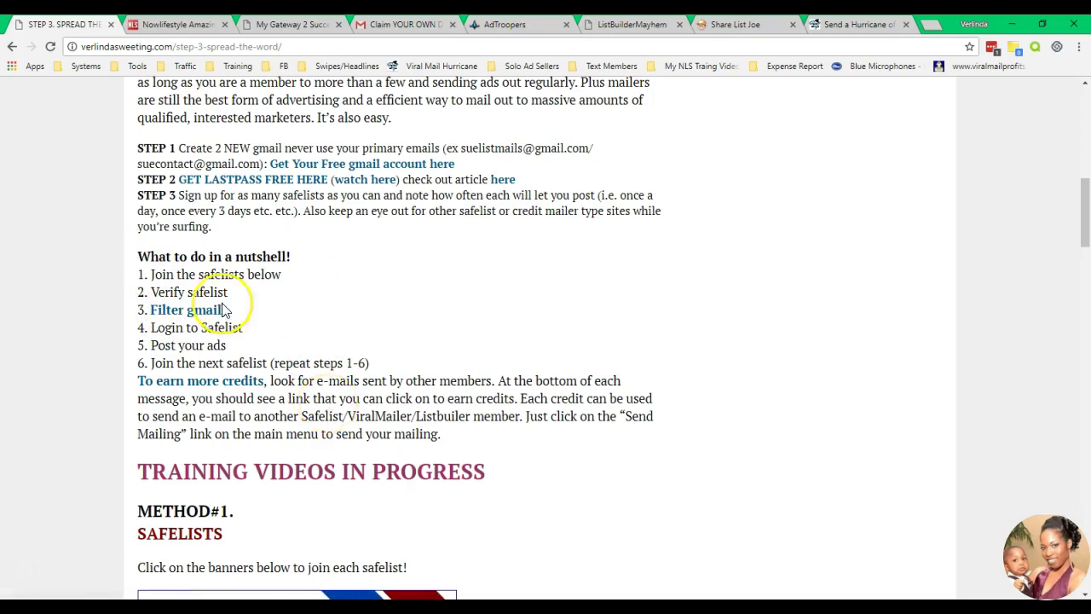
left_click_drag(147, 274, 271, 273)
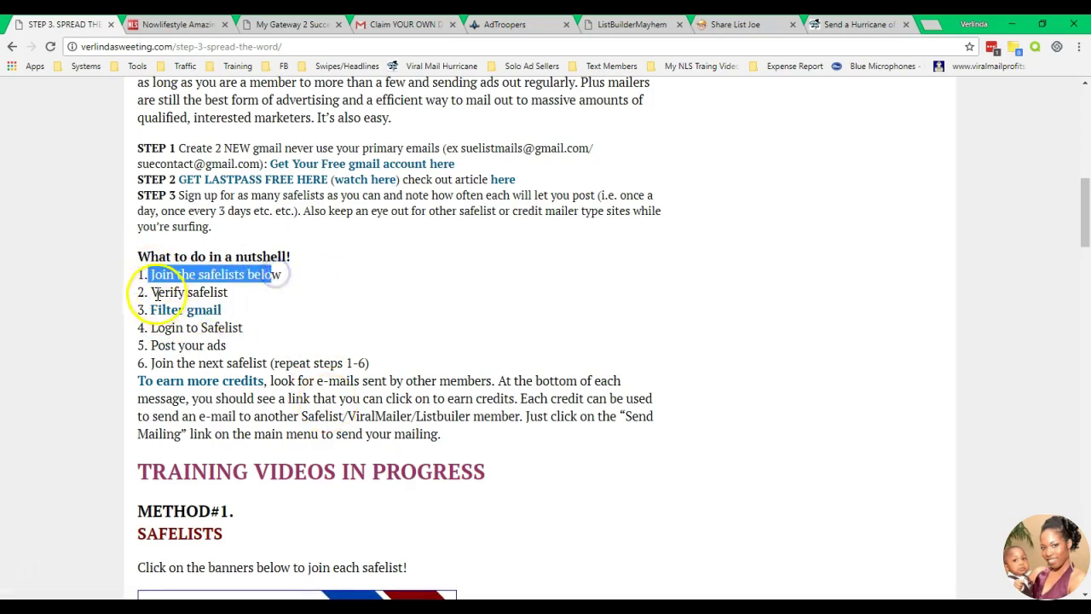
left_click_drag(150, 292, 231, 293)
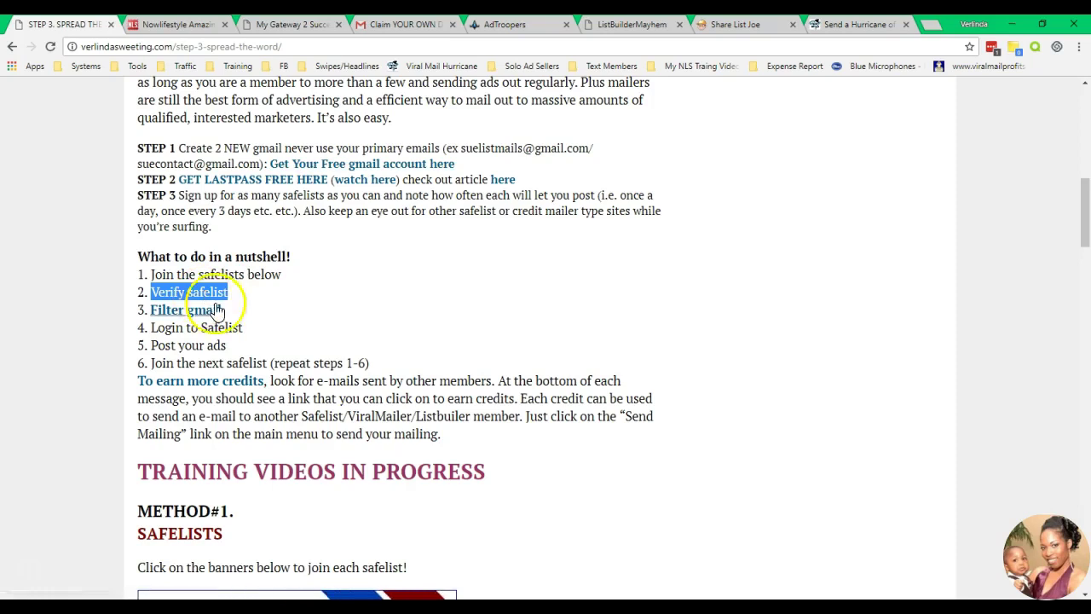
left_click(178, 329)
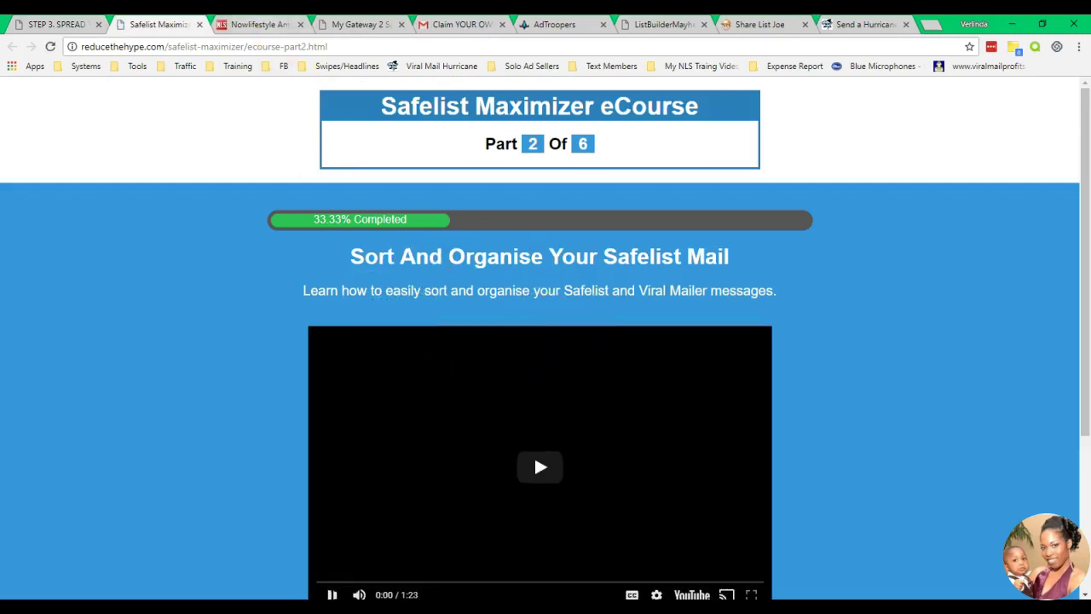
Switch to Gmail, open the inbox and examine the list of safelist labels
left_click(460, 23)
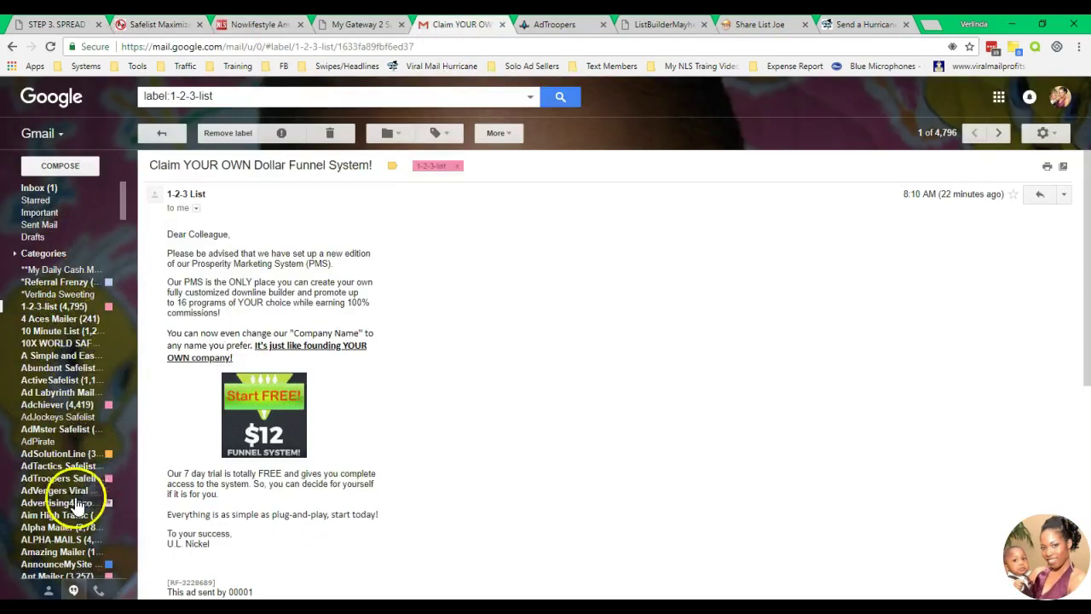
mouse_move(123, 201)
left_mouse_down()
mouse_move(124, 268)
mouse_move(123, 195)
left_mouse_up()
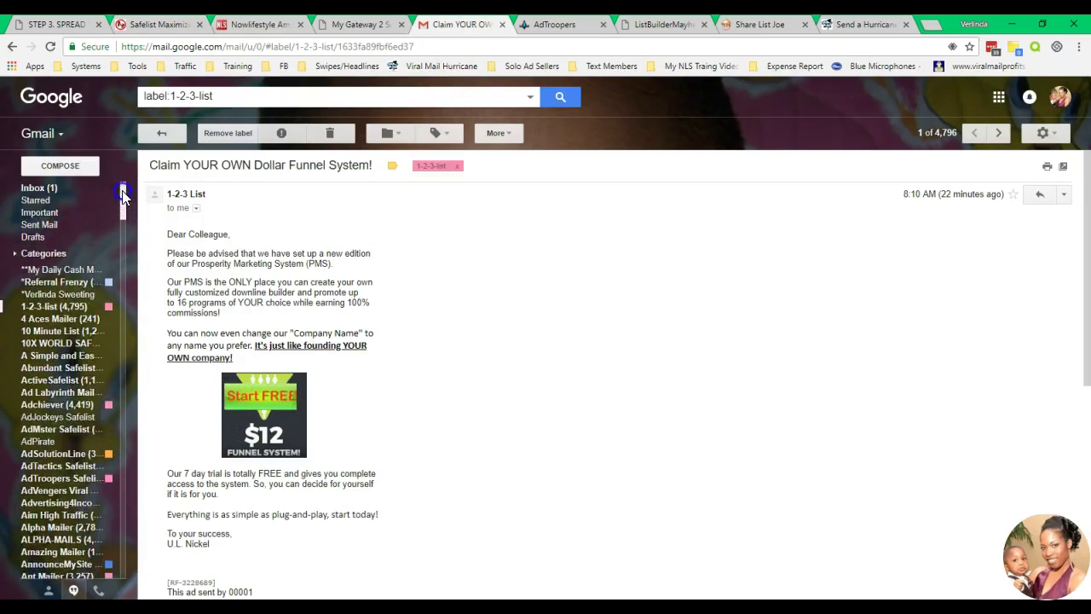
left_click(39, 188)
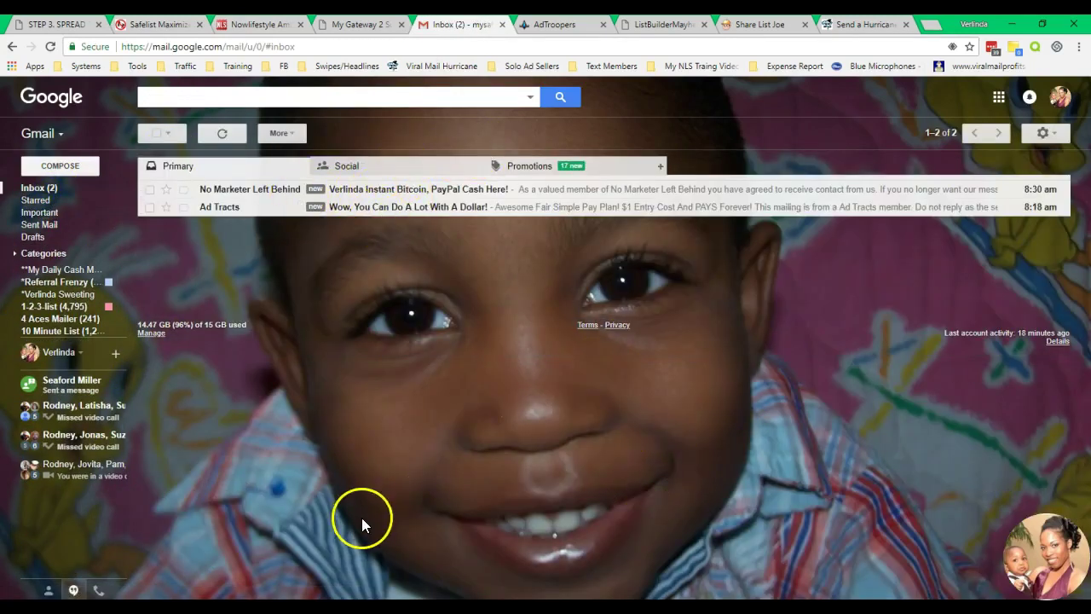
mouse_move(50, 298)
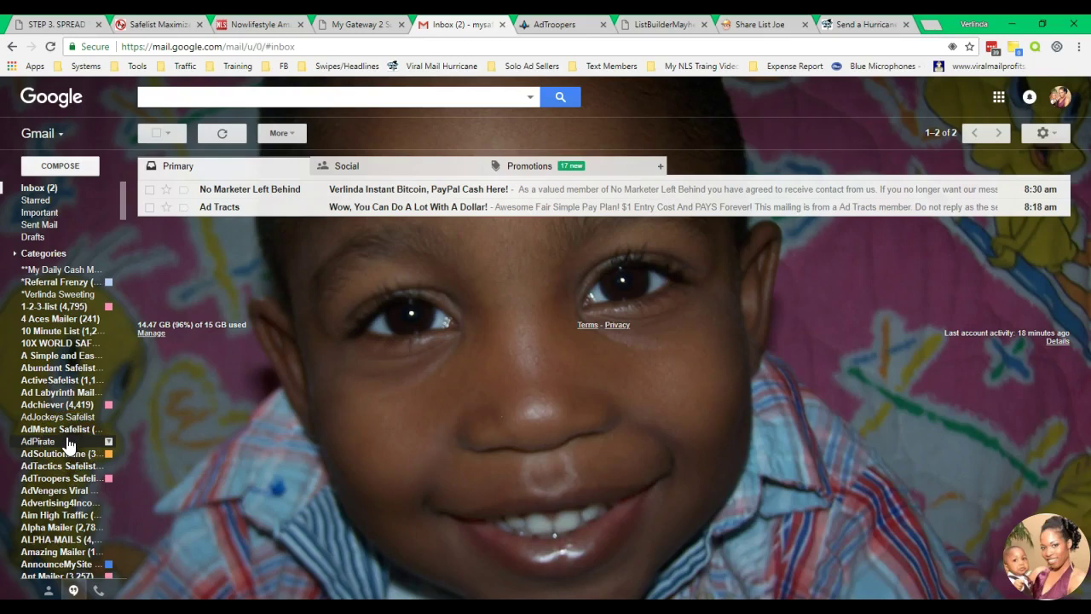
Return to the Step 3 page and highlight the login, post-ads and join-next-safelist instructions, down to the earning-credits section
left_click(68, 24)
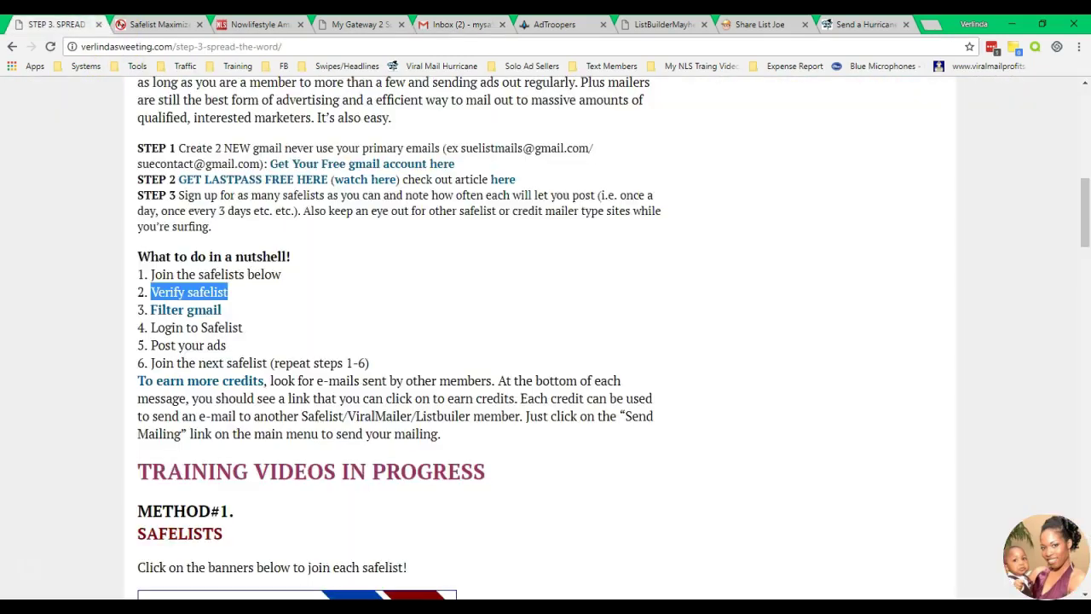
left_click_drag(157, 329, 247, 333)
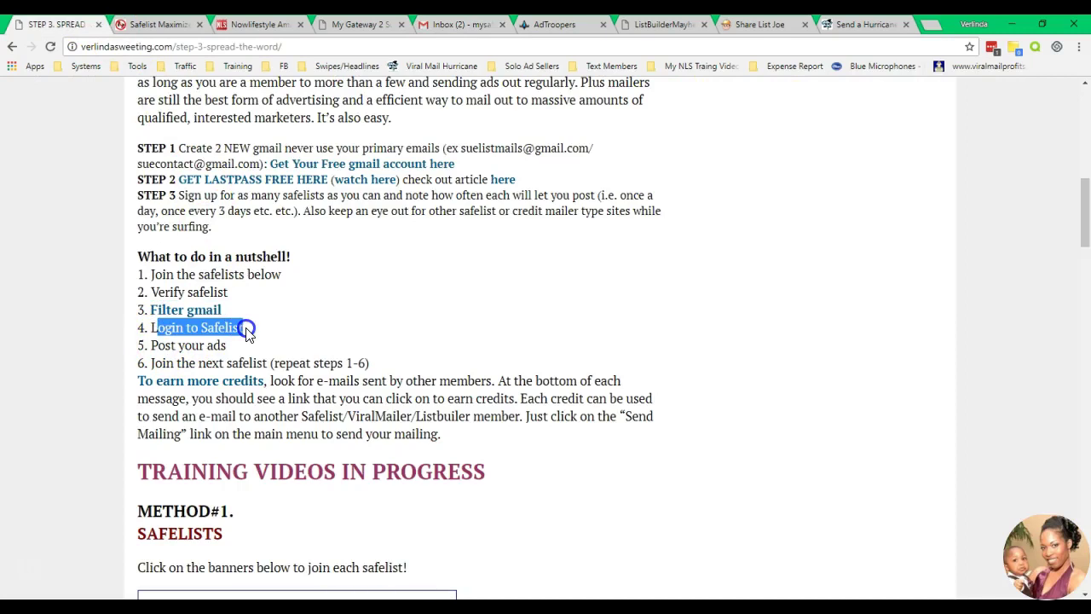
left_click_drag(151, 345, 237, 343)
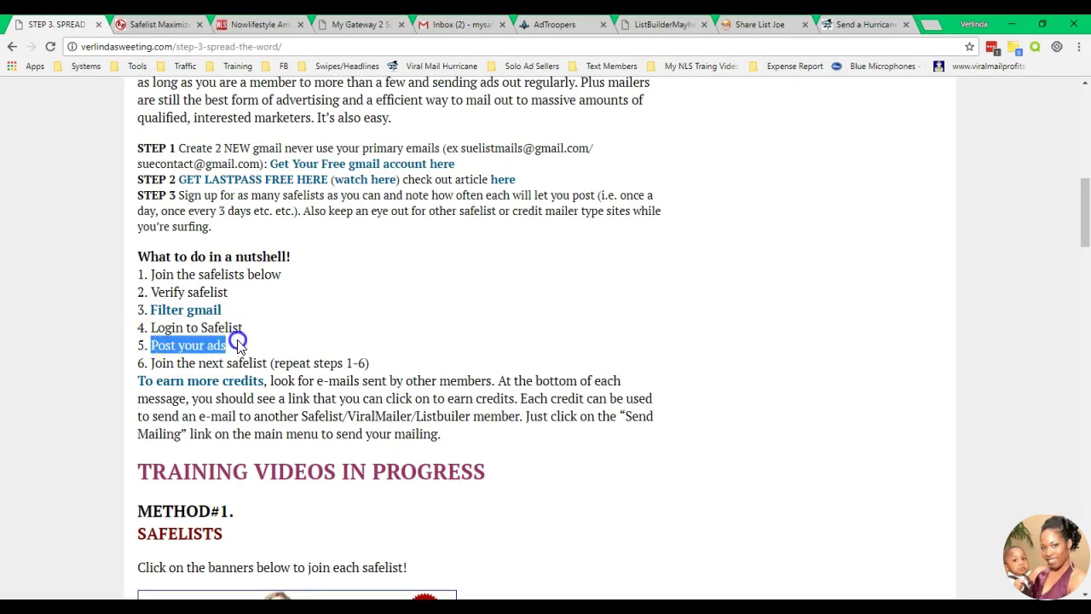
left_click_drag(151, 363, 357, 363)
left_click(361, 366)
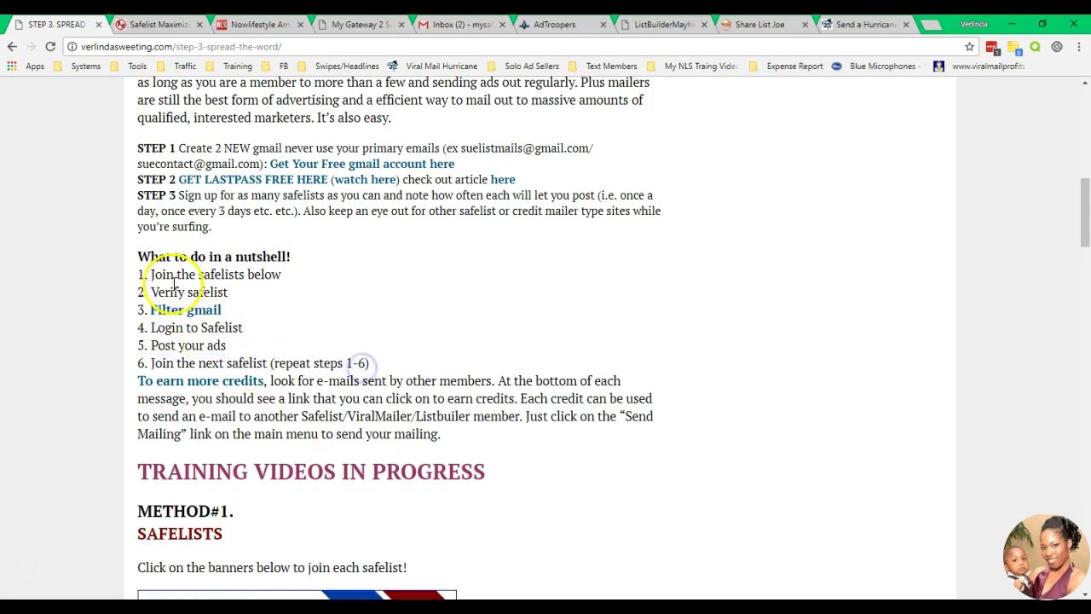
left_click_drag(1083, 214, 974, 234)
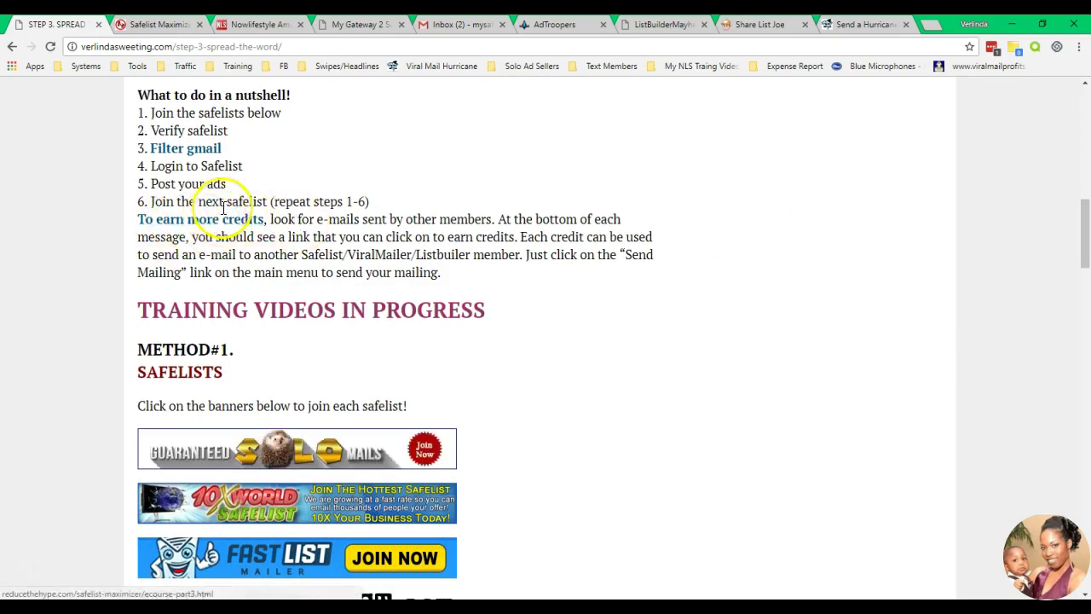
Open the AdTroopers Safelist label in Gmail and check the credit balance on the AdTroopers members home page
left_click(456, 24)
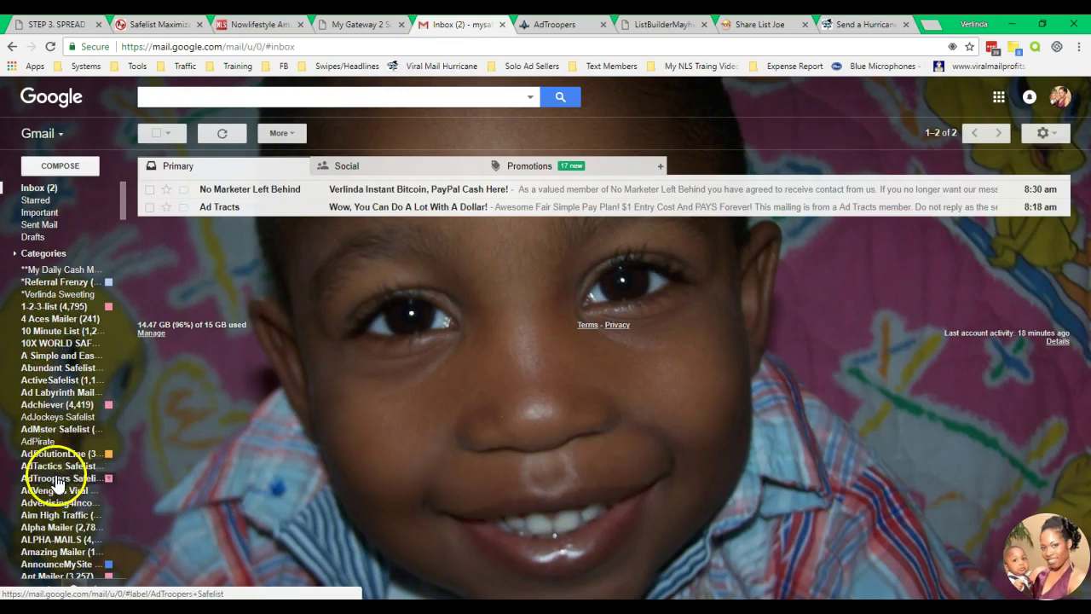
left_click(539, 26)
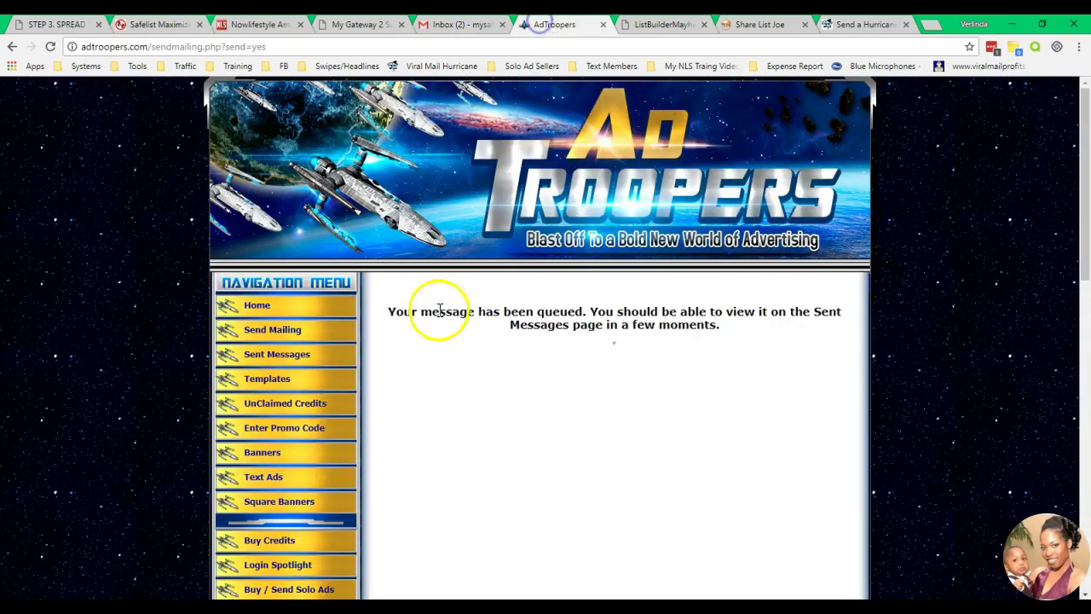
left_click(258, 306)
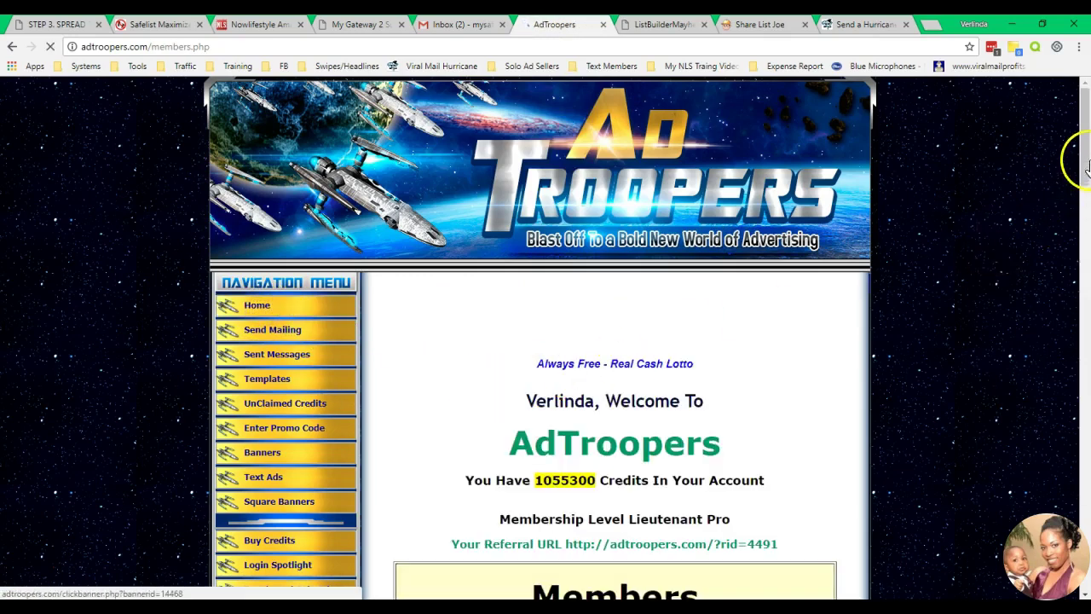
scroll(1053, 231, "down", 3)
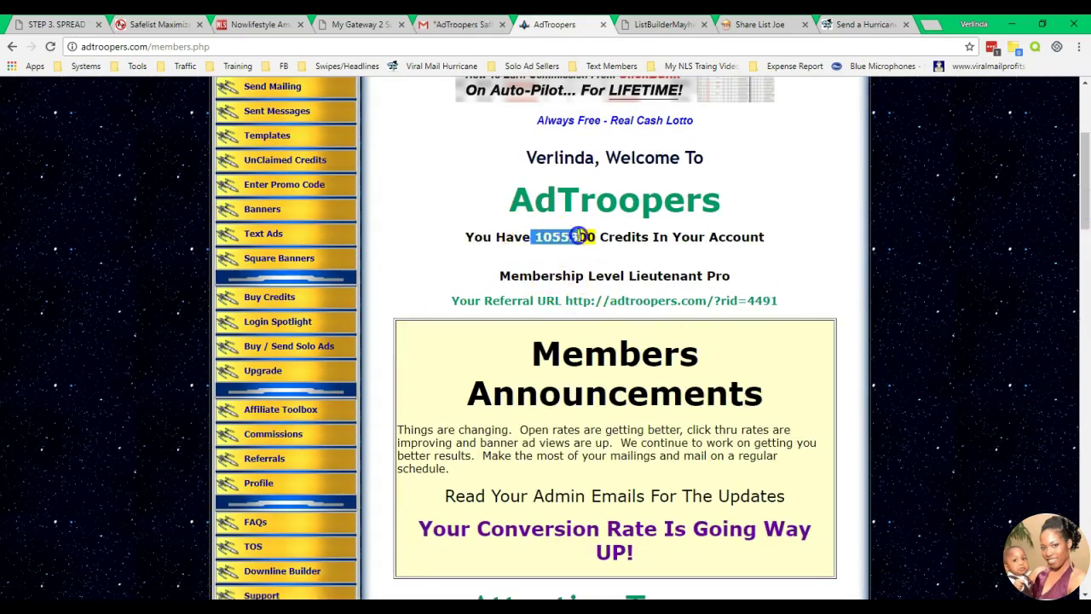
left_click_drag(580, 236, 602, 237)
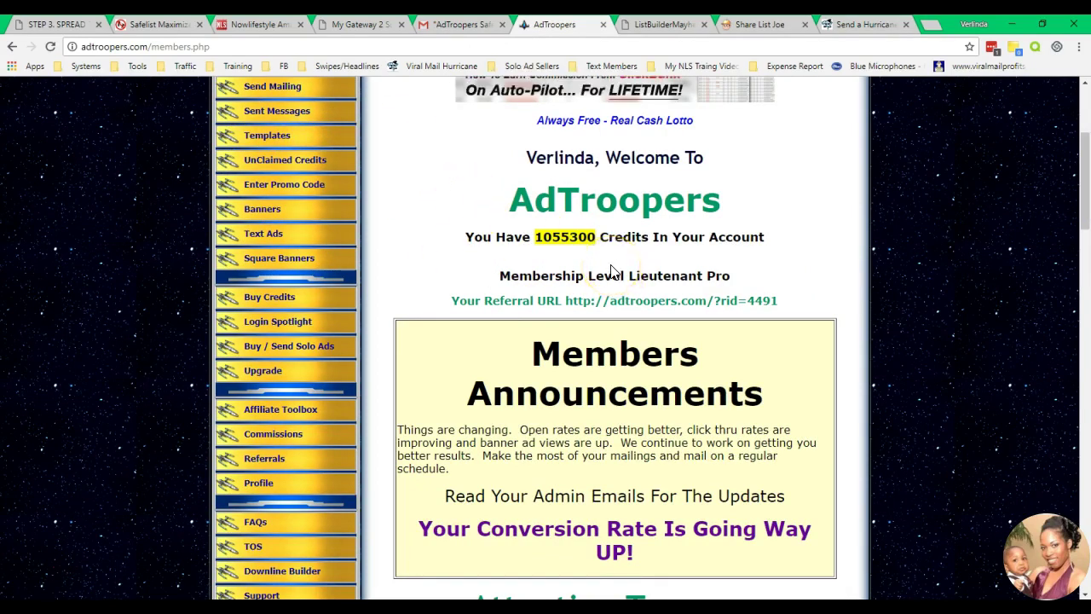
scroll(1067, 236, "up", 2)
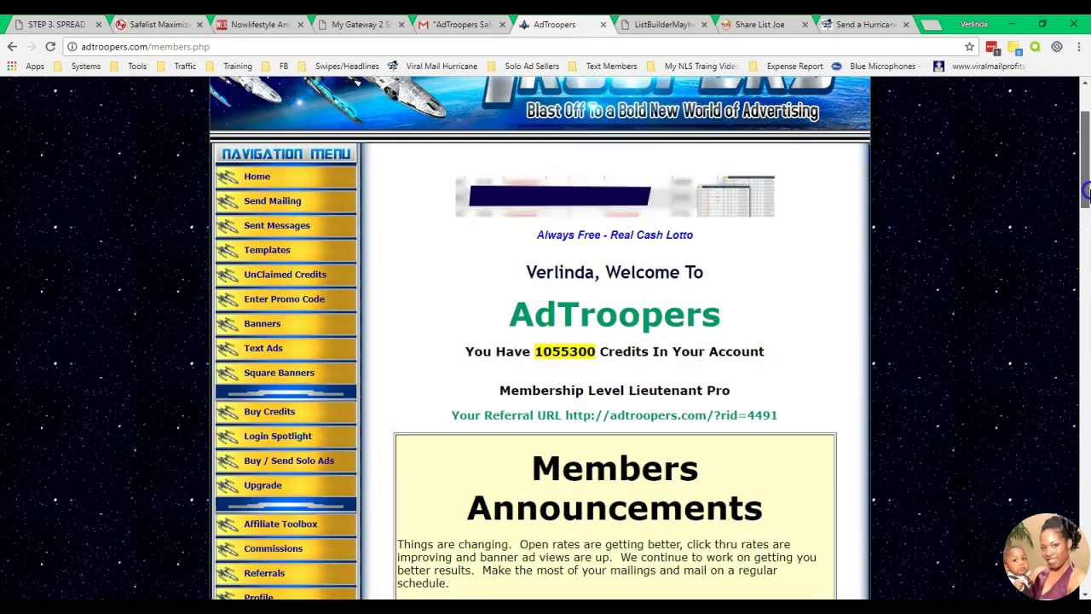
Open the AdTroopers email "The Secret Sauce That Leads To Success" and follow its earn-credits link at the end of the message
left_click(449, 27)
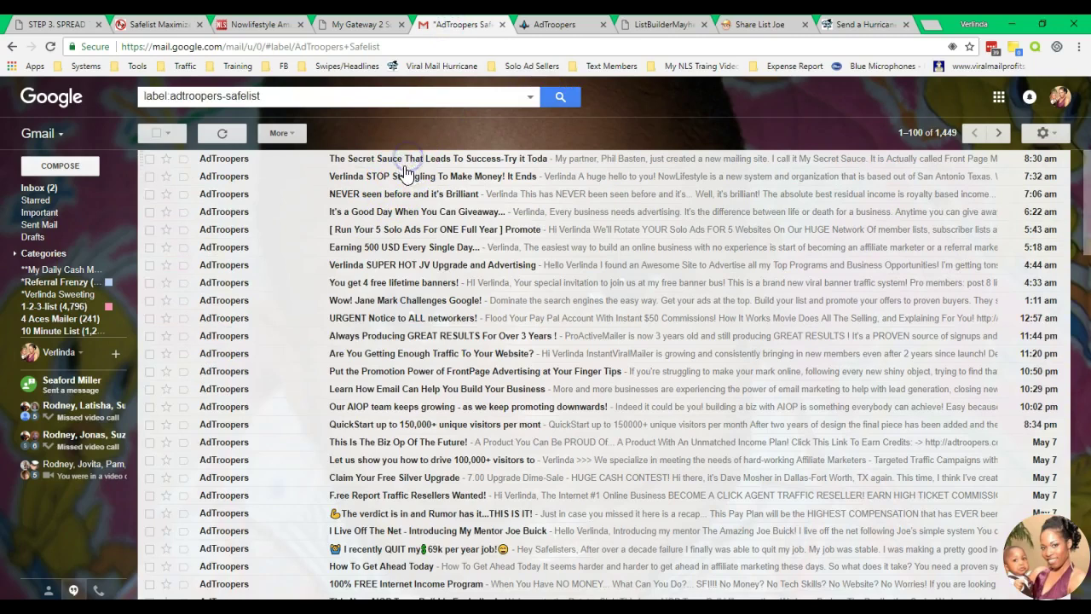
left_click(406, 170)
left_click_drag(1088, 208, 1086, 298)
left_click(554, 24)
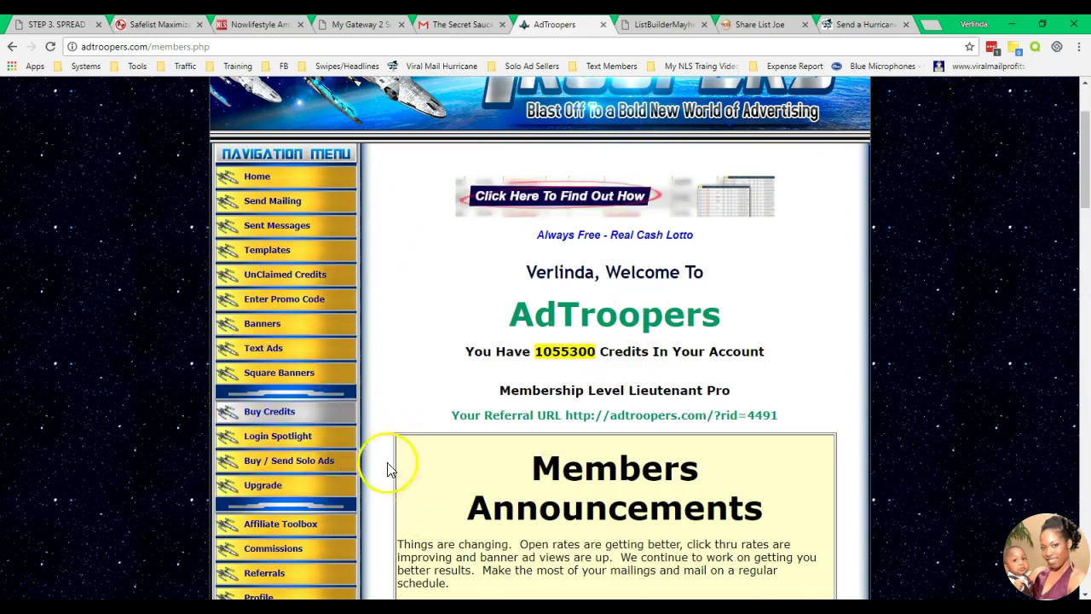
left_click(461, 24)
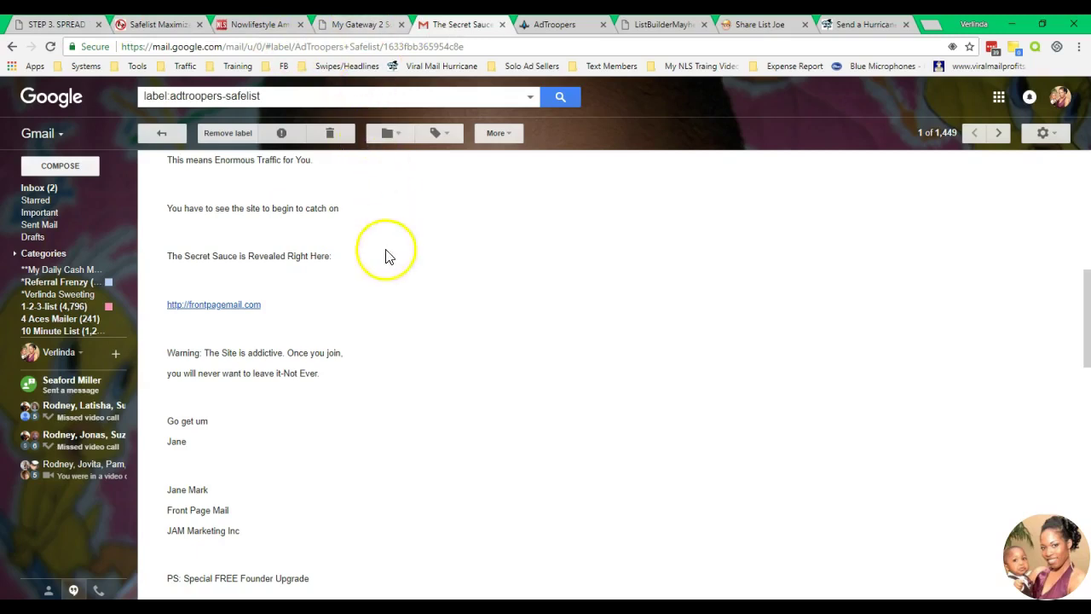
left_click_drag(1087, 313, 1088, 494)
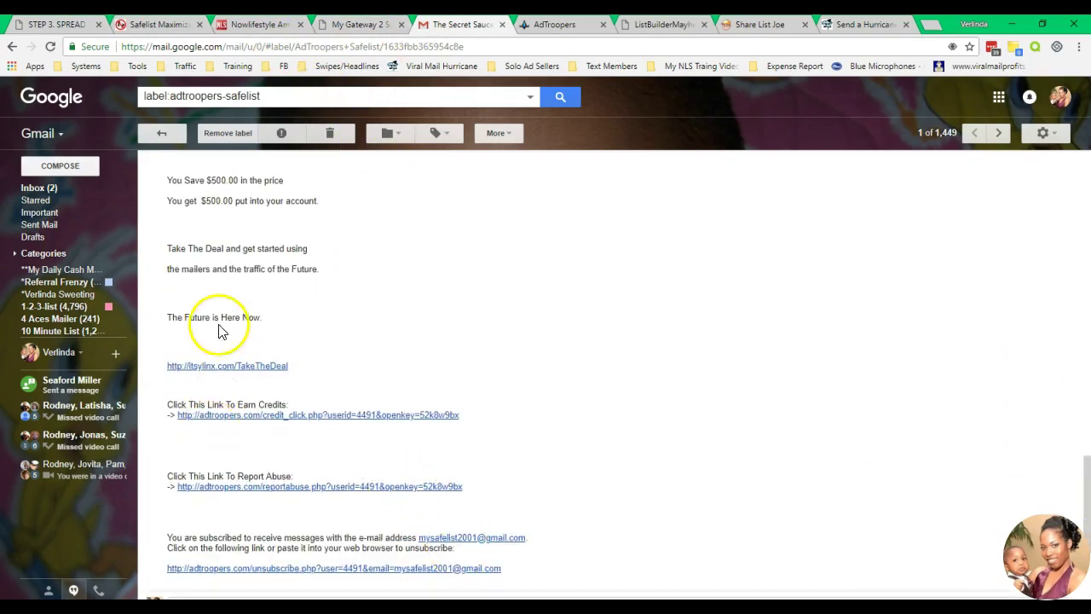
left_click(251, 418)
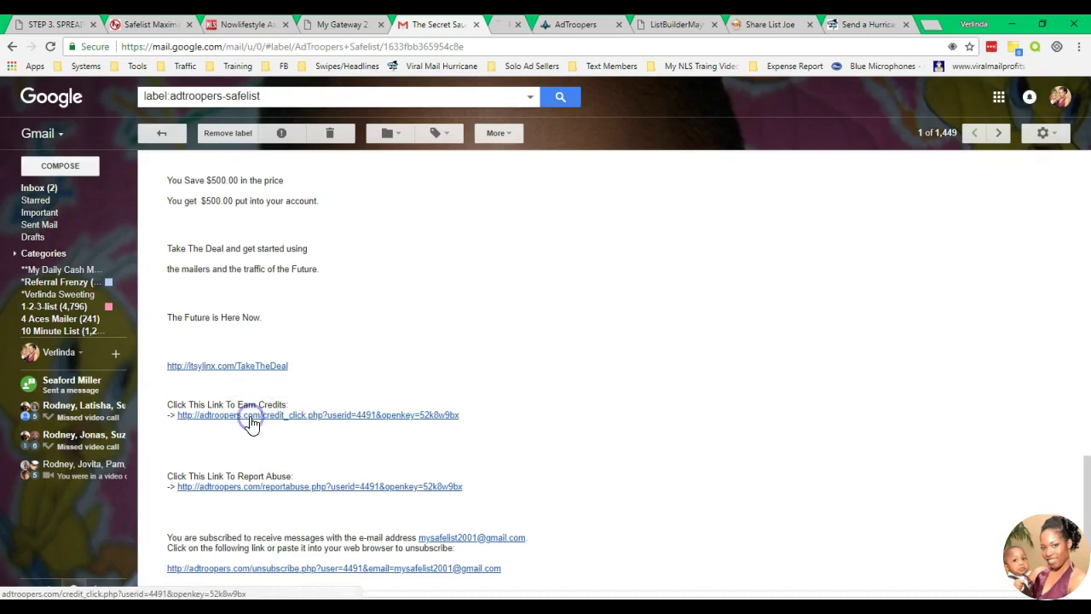
left_click(495, 25)
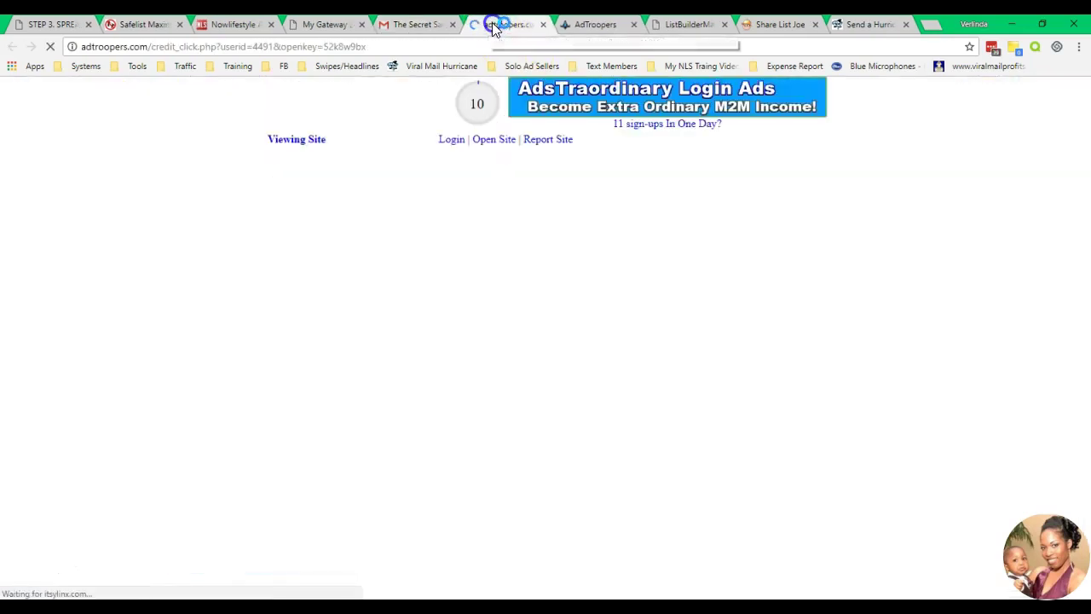
Return to Gmail, open the second and third AdTroopers emails in turn and follow the earn-credits link in each
left_click(417, 25)
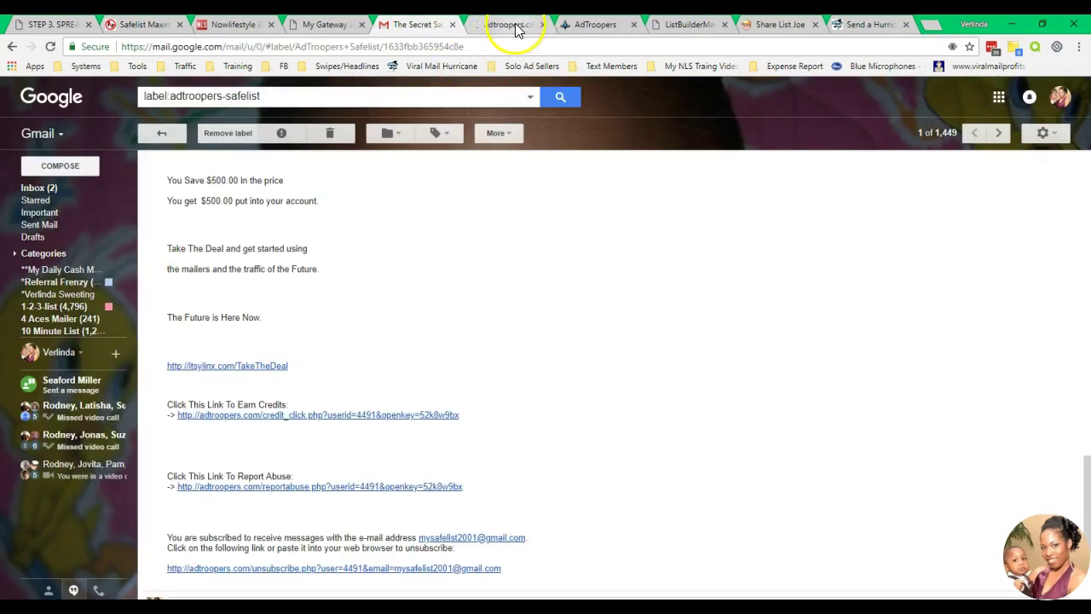
left_click(1000, 134)
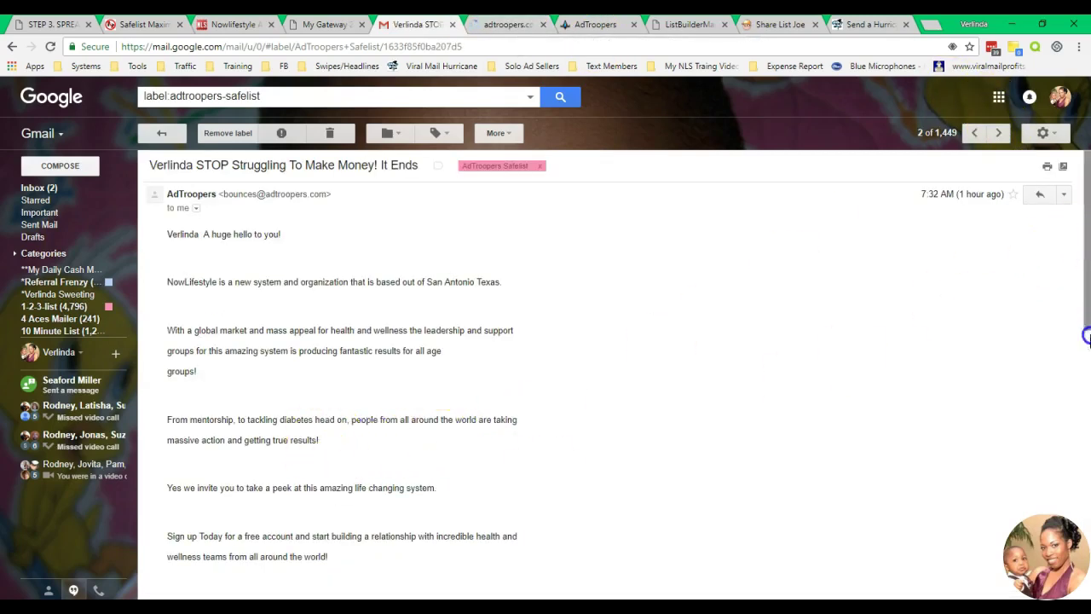
scroll(1087, 337, "down", 6)
left_click(443, 389)
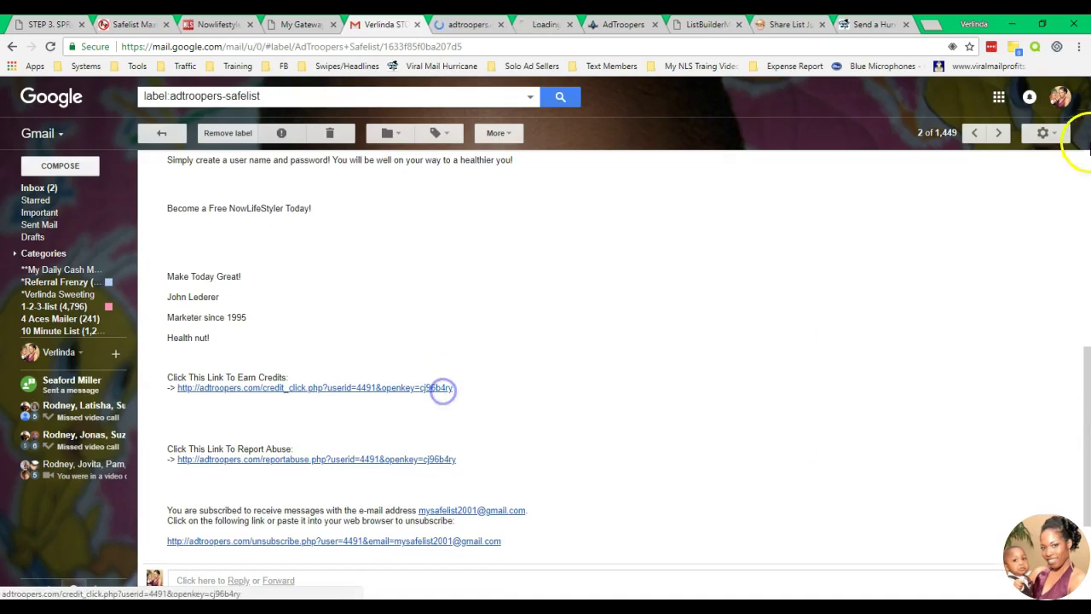
left_click(999, 137)
key("j")
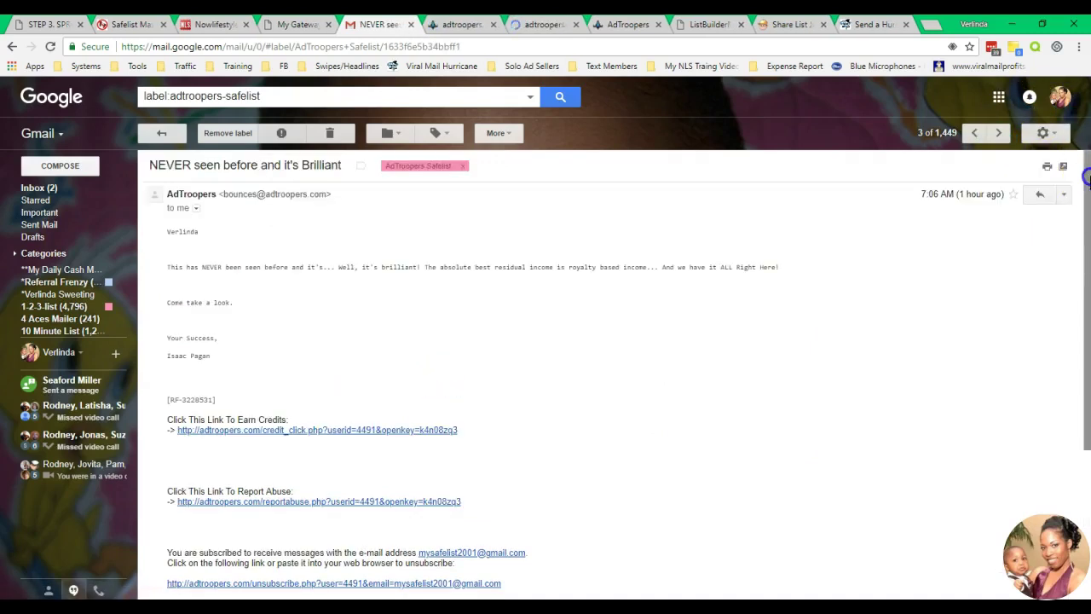
scroll(1083, 264, "down", 3)
left_click(440, 302)
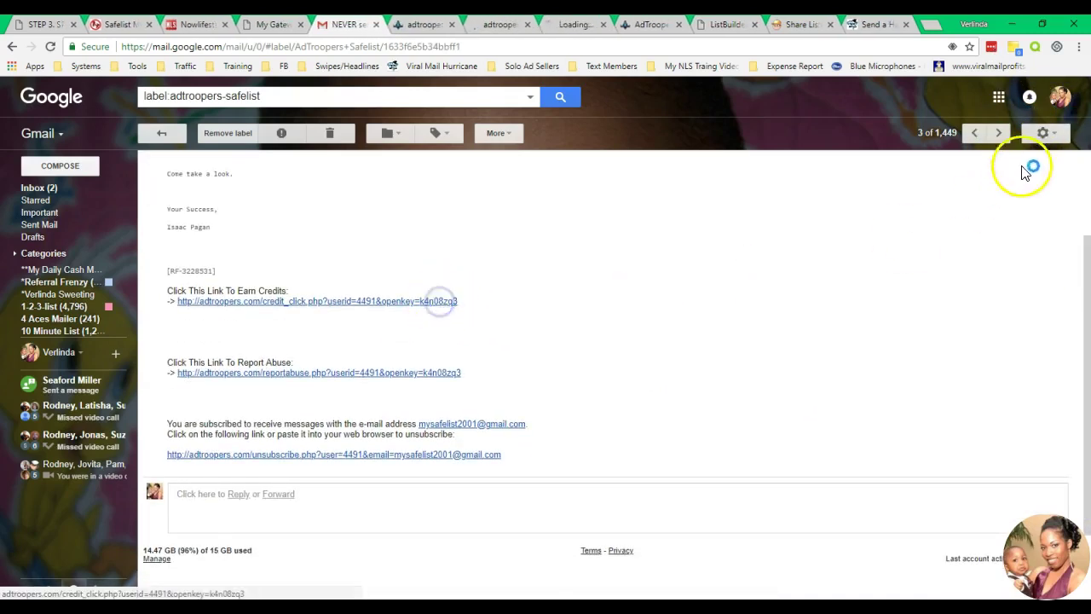
Open the fourth and fifth AdTroopers emails in turn and follow the earn-credits link at the end of each
left_click(998, 133)
left_click_drag(1087, 177, 1085, 430)
left_click(450, 474)
left_click(998, 137)
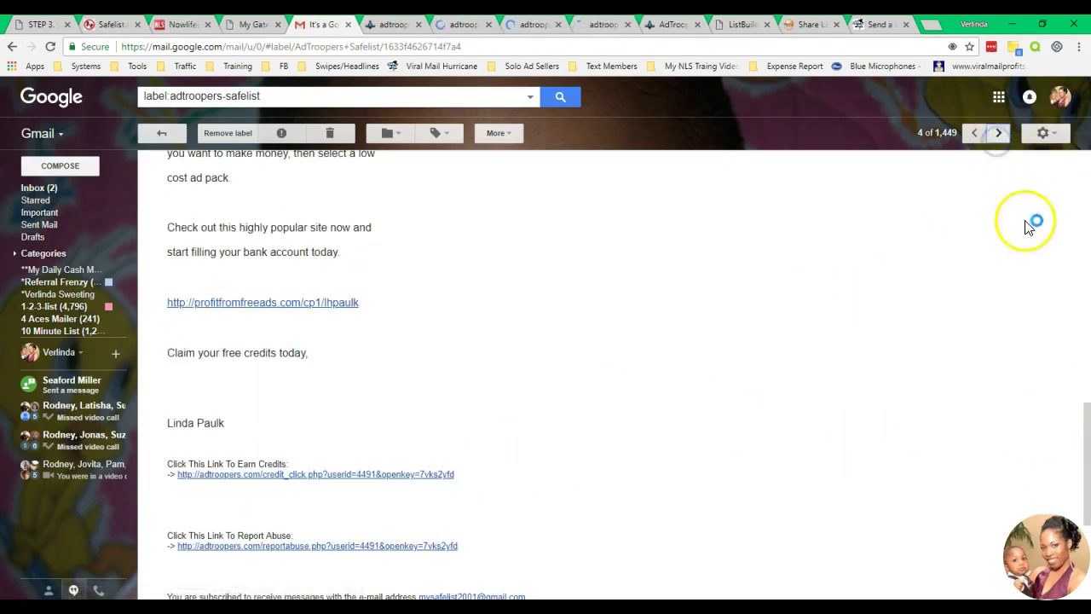
left_click_drag(1088, 195, 1088, 273)
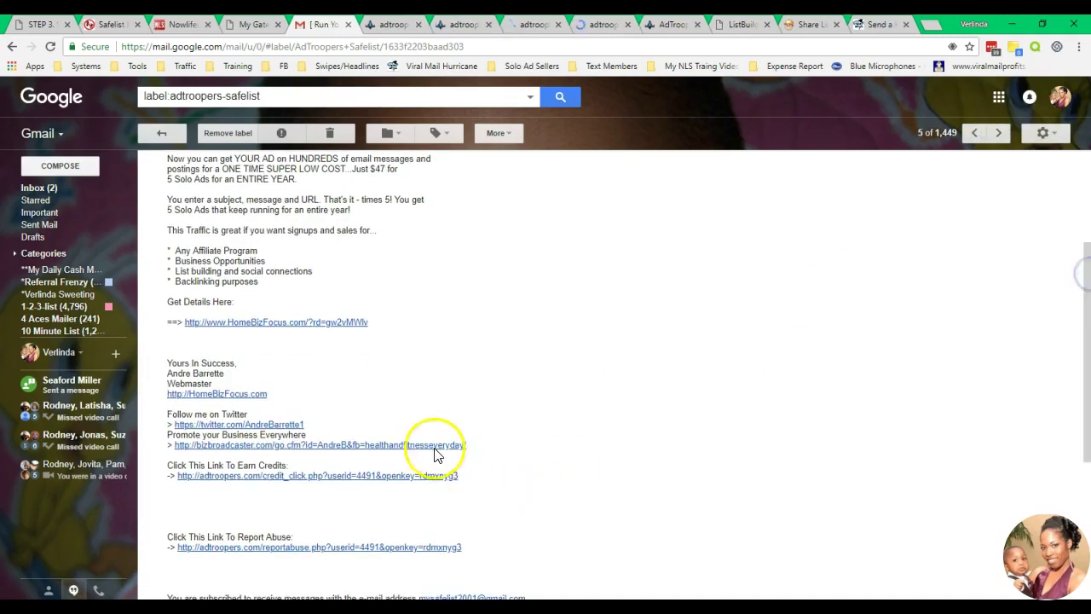
left_click(429, 477)
Open the sixth and seventh AdTroopers emails in turn and follow the earn-credits link at the end of each
left_click(998, 133)
left_click_drag(1087, 198, 1087, 284)
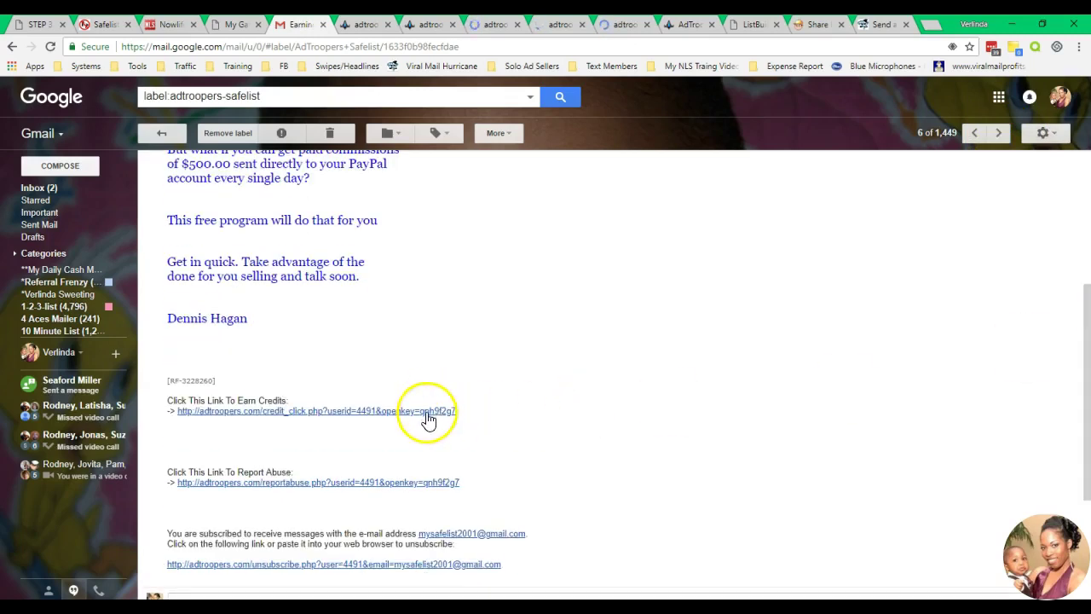
left_click(429, 419)
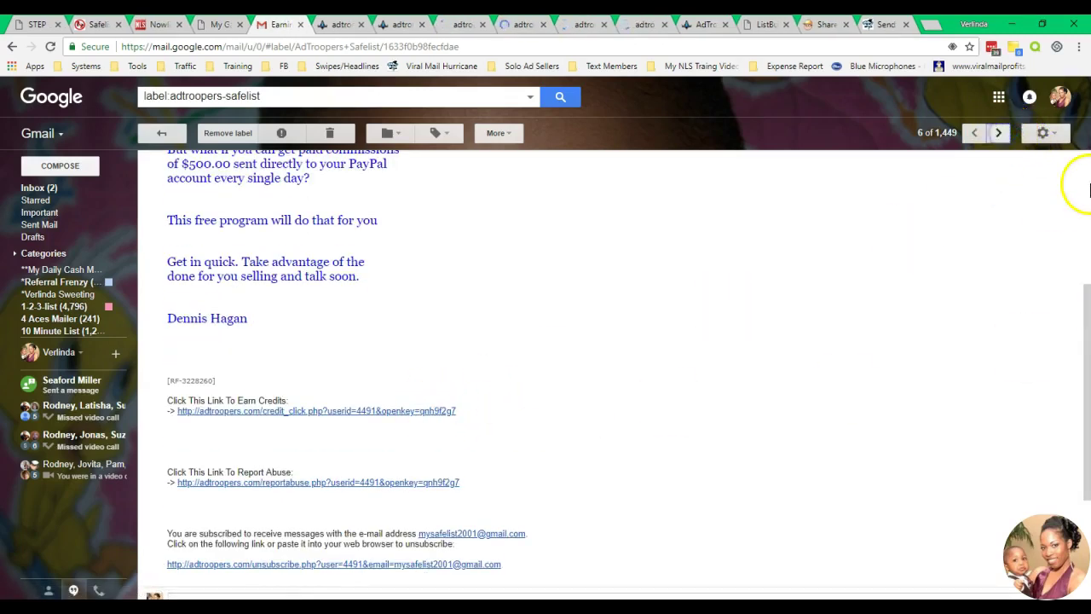
key("j")
left_click_drag(1087, 205, 1086, 375)
left_click(443, 475)
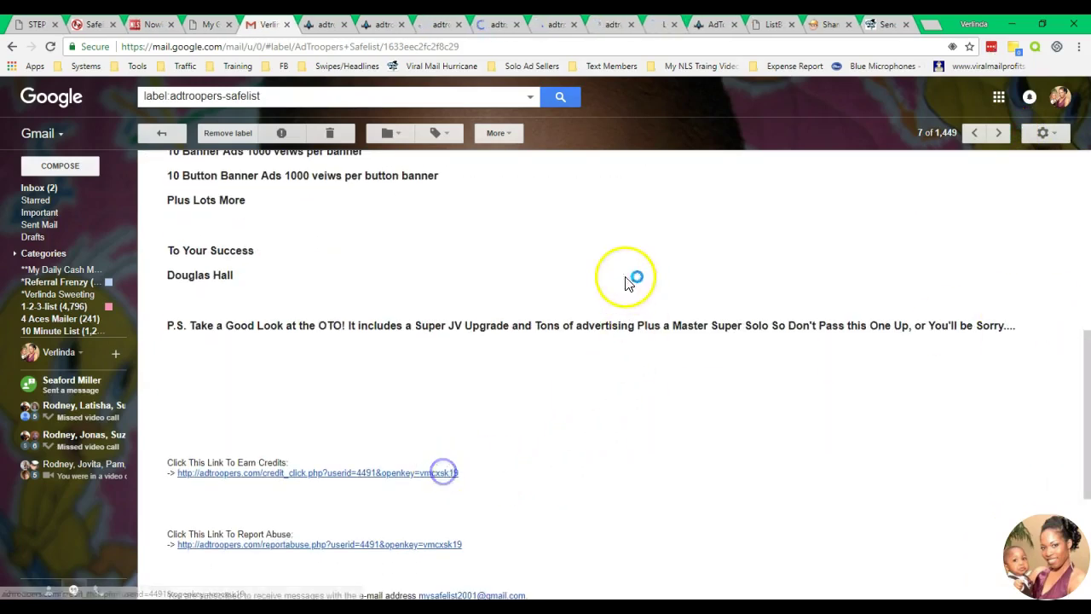
Claim the credits on the first two AdTroopers credit pages by choosing the matching number, and look over the second page's advertised site
left_click(317, 24)
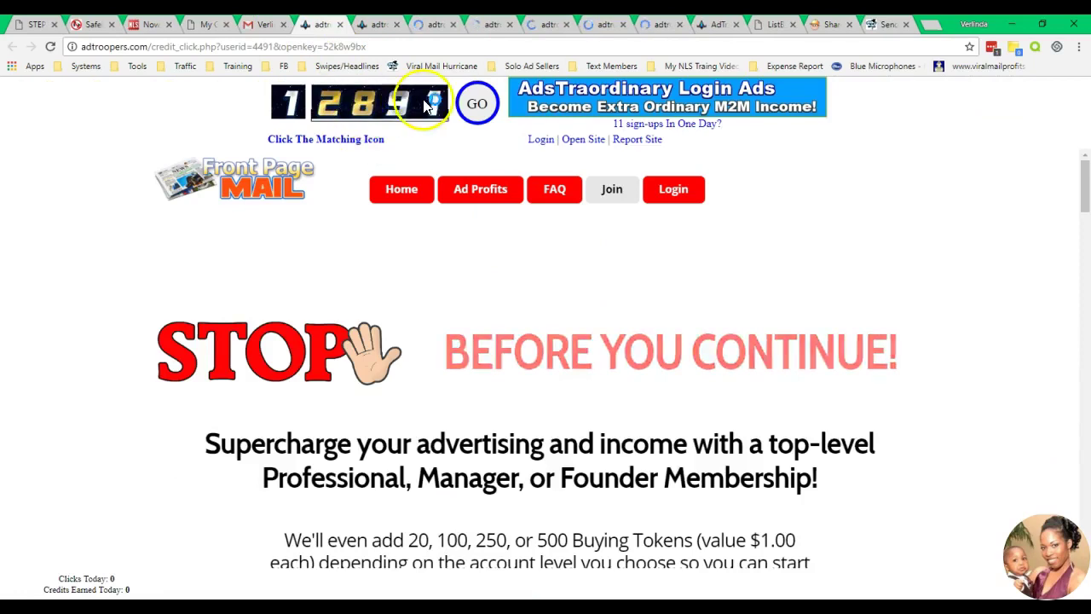
left_click(365, 128)
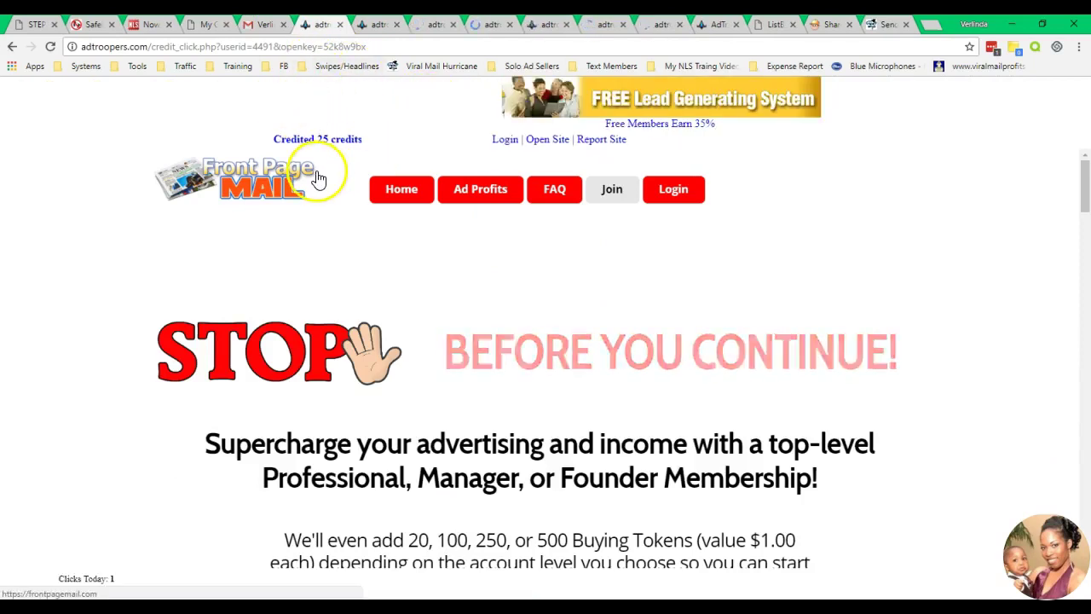
left_click(367, 25)
left_click(412, 113)
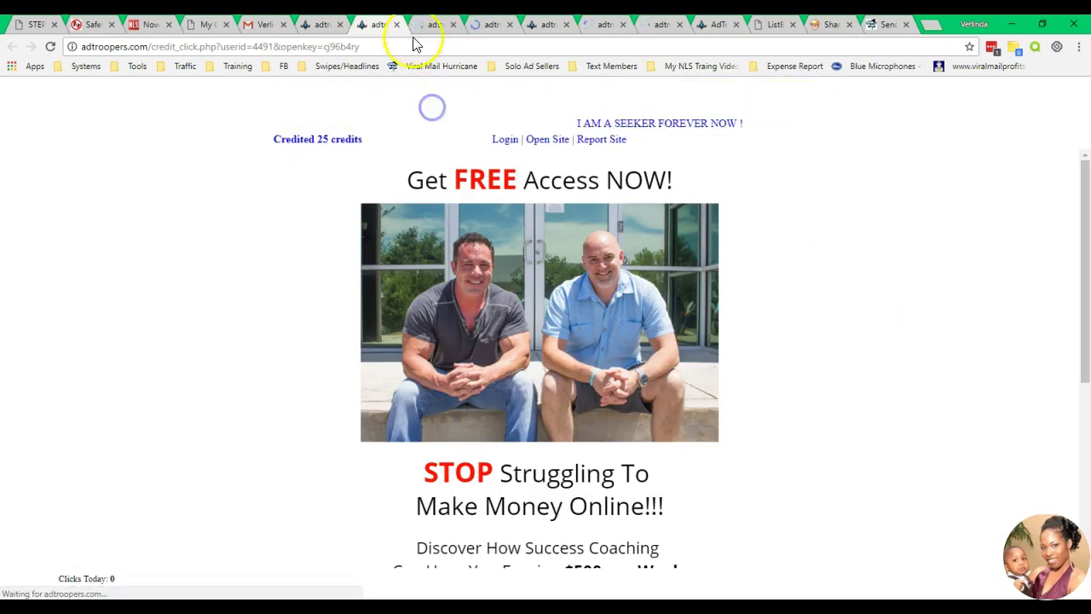
scroll(1084, 303, "down", 3)
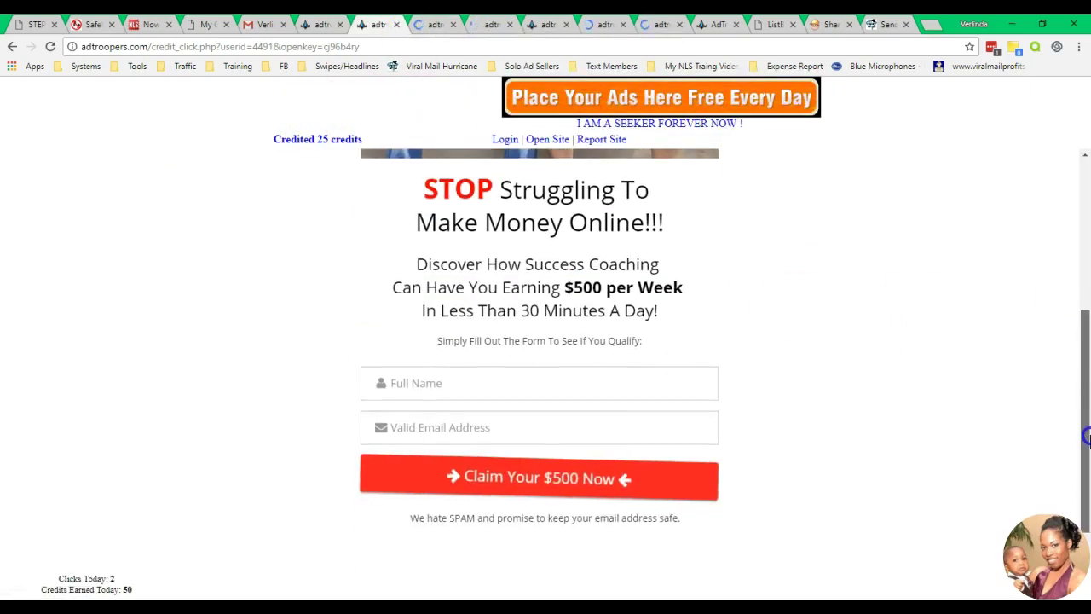
scroll(1084, 299, "up", 3)
Claim the credits on the third, fourth and fifth AdTroopers credit pages by choosing the matching number on each
left_click(431, 24)
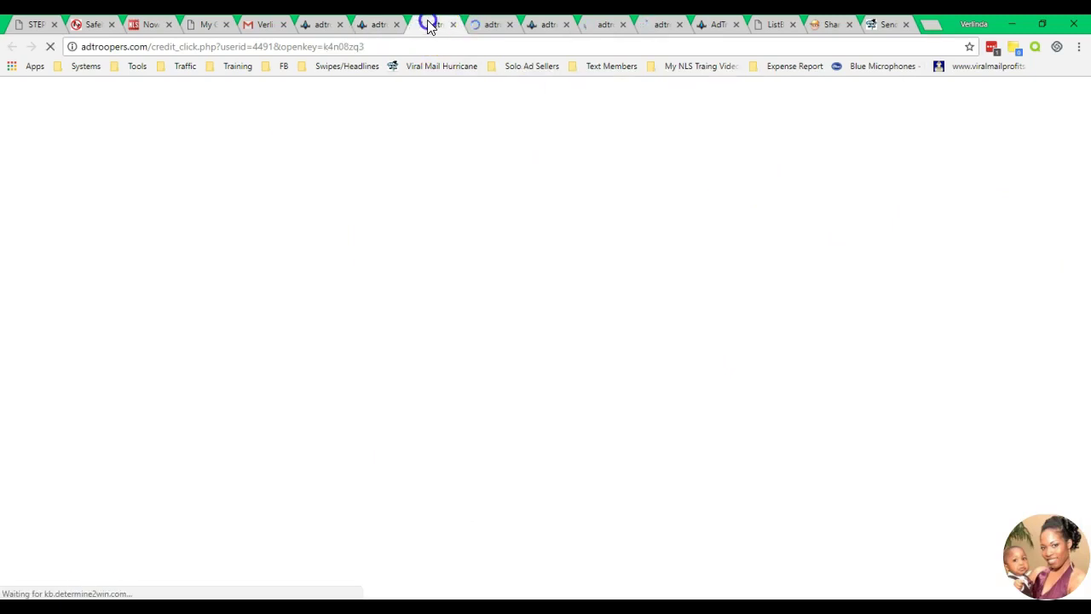
left_click(362, 109)
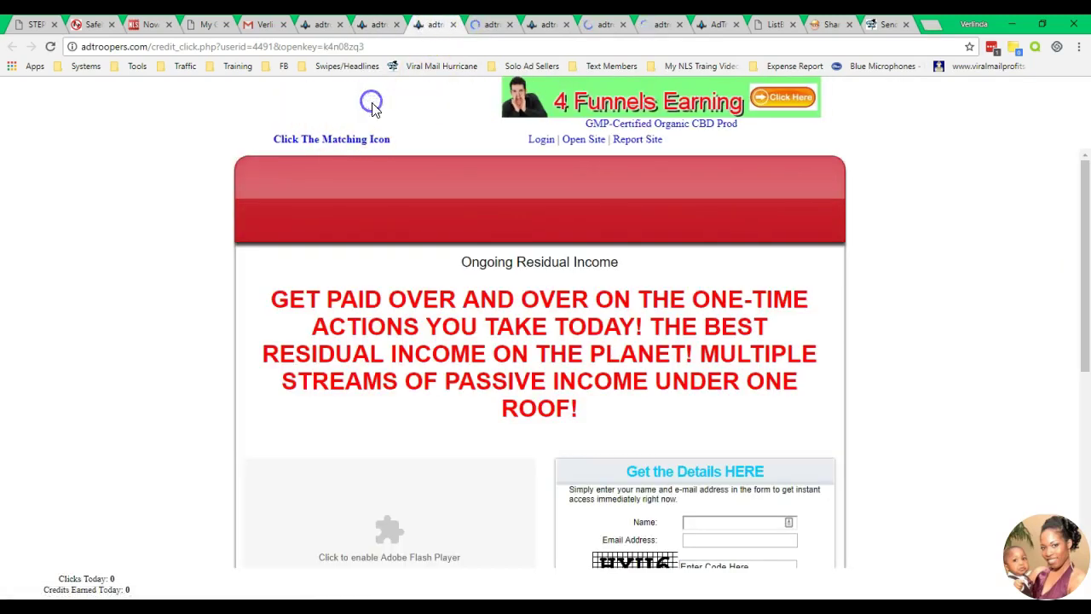
left_click(471, 26)
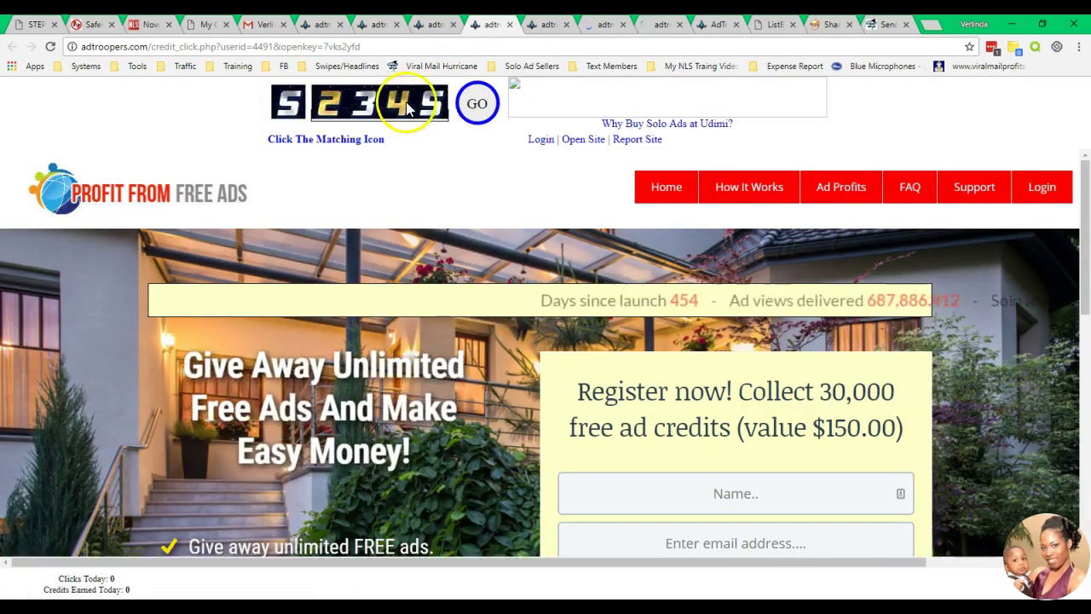
left_click(540, 25)
left_click(331, 109)
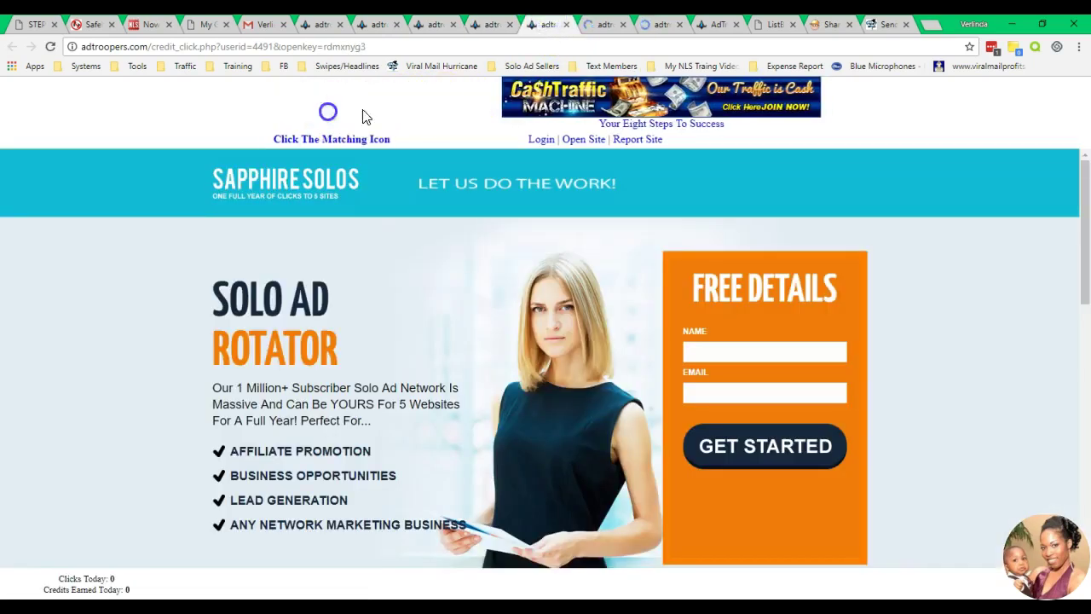
Choose the matching number on the last two AdTroopers credit pages to claim their credits, and return to the AdTroopers members page
left_click(601, 25)
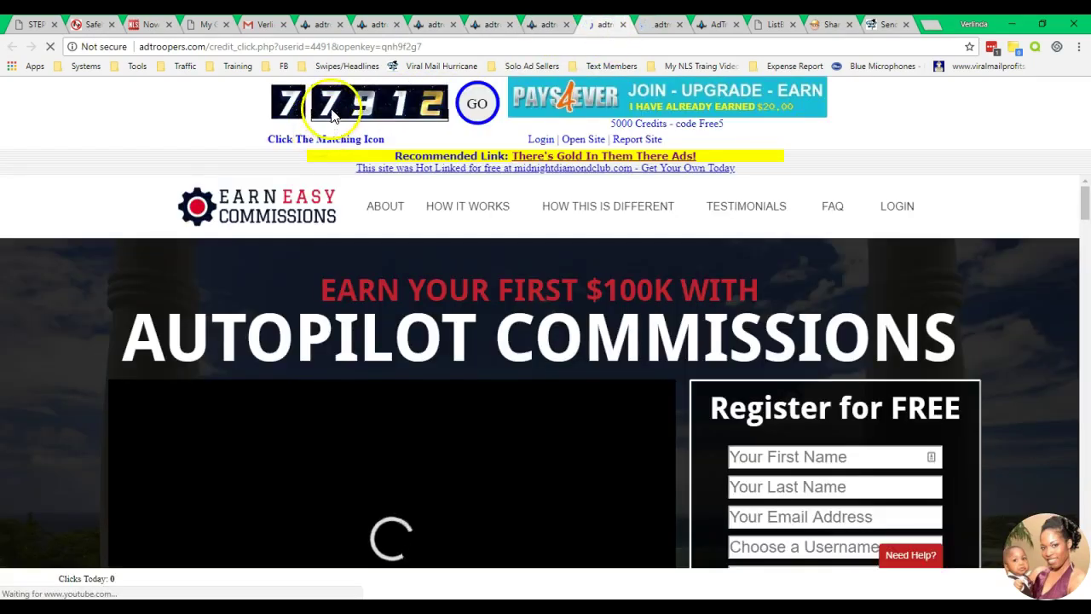
left_click(331, 109)
left_click(674, 25)
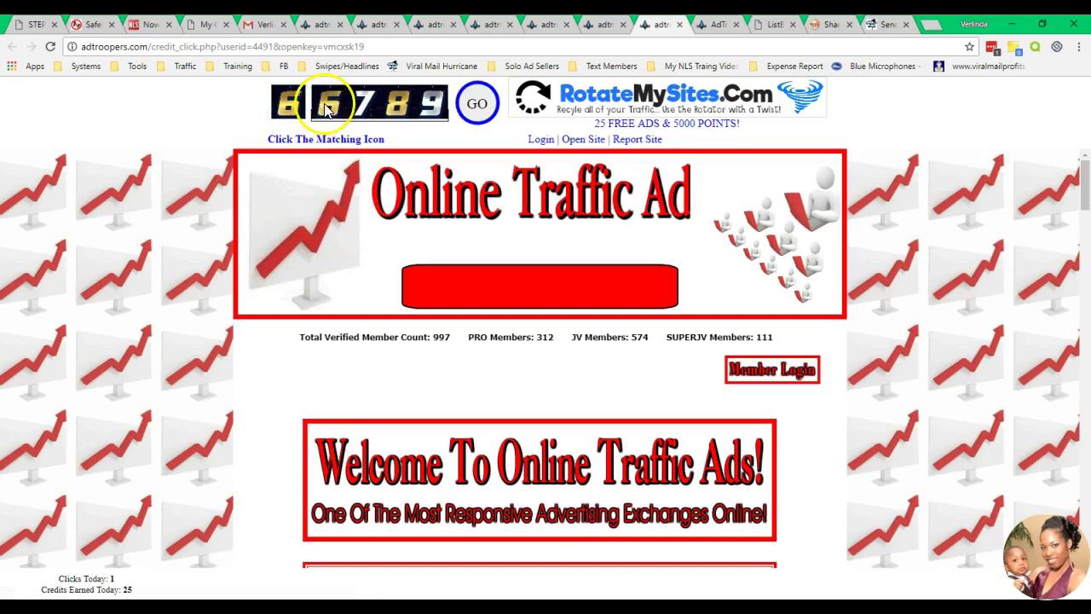
left_click(712, 25)
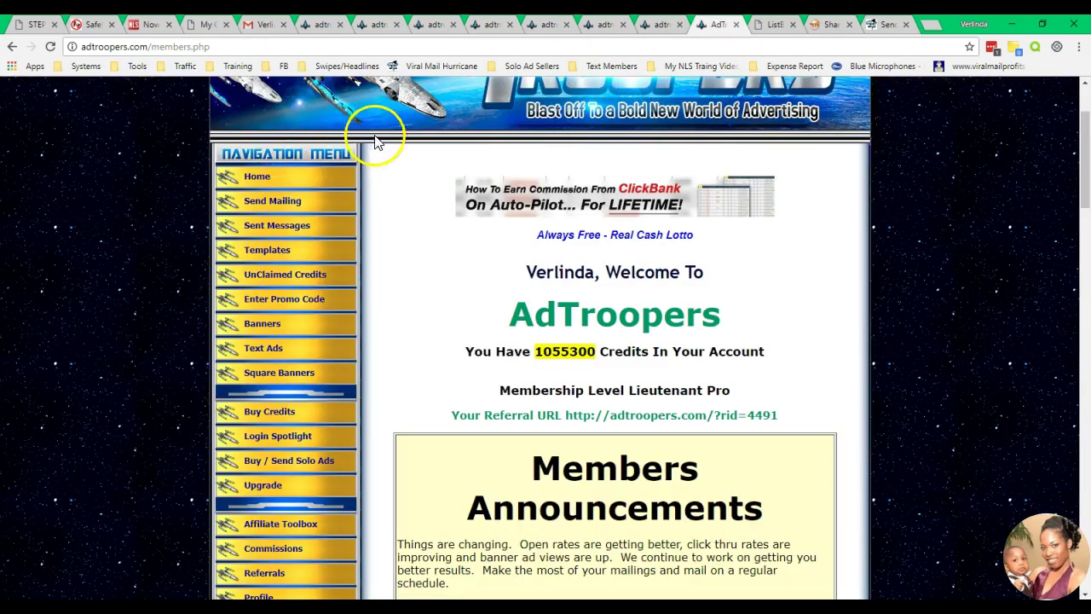
Close all the completed AdTroopers credit pages
left_click(324, 26)
left_click(340, 26)
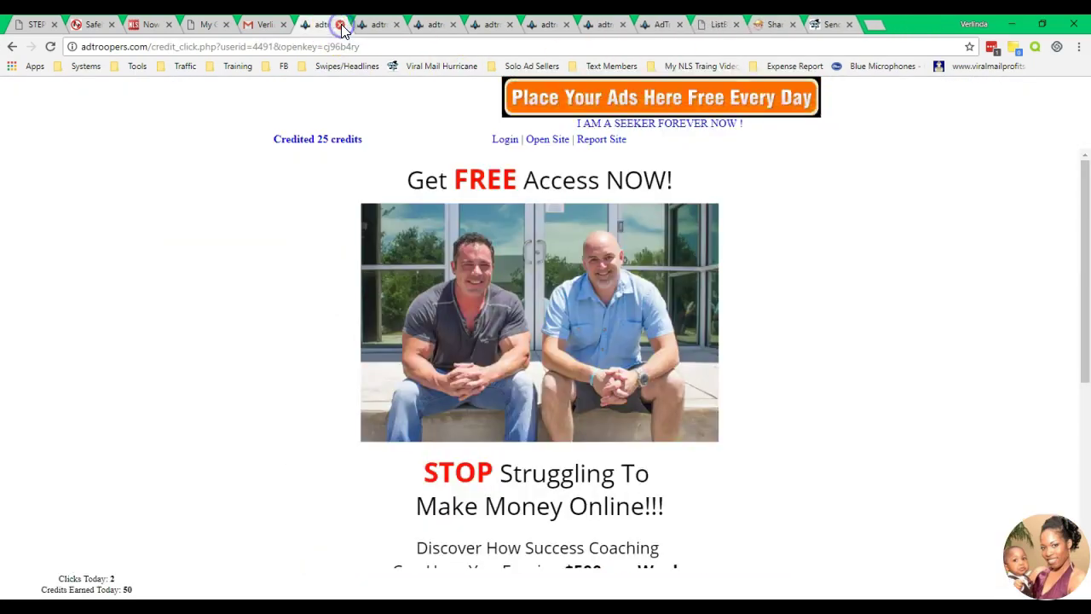
left_click(340, 26)
left_click(340, 25)
left_click(341, 26)
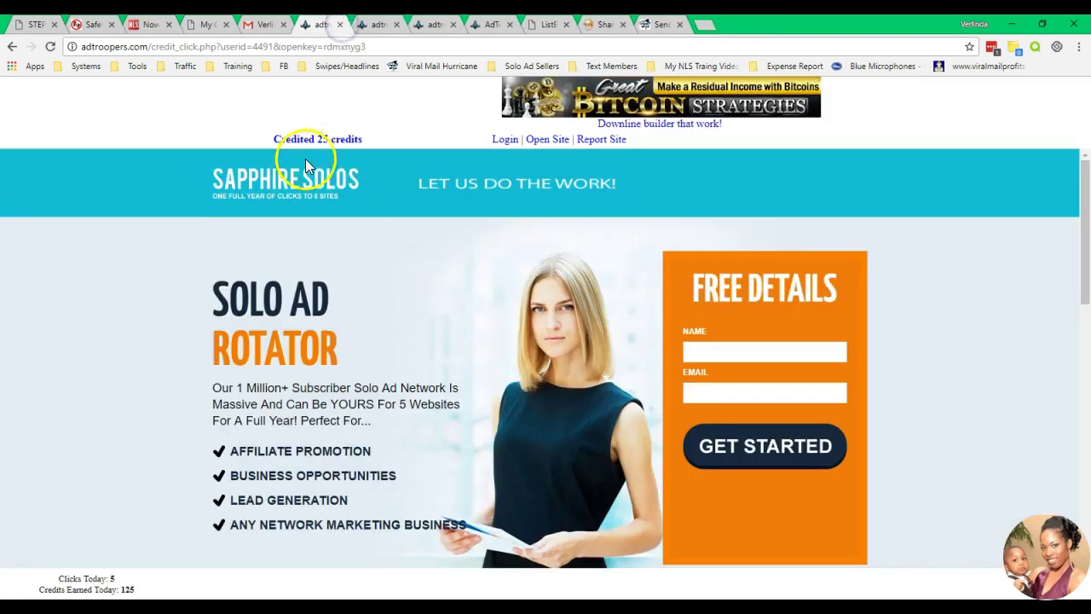
left_click(452, 25)
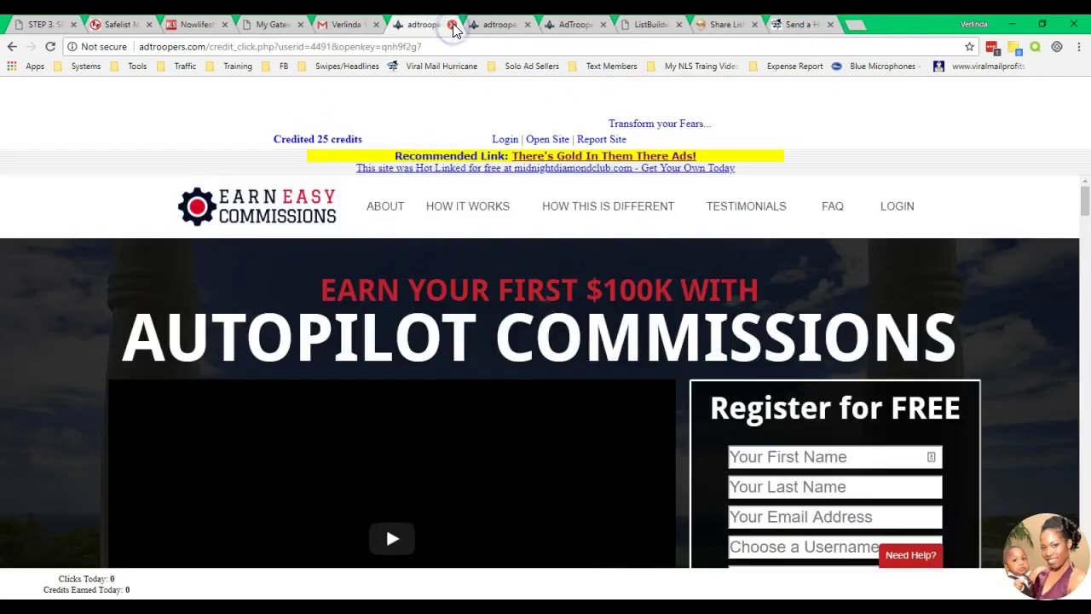
left_click(452, 25)
left_click(452, 24)
left_click(452, 25)
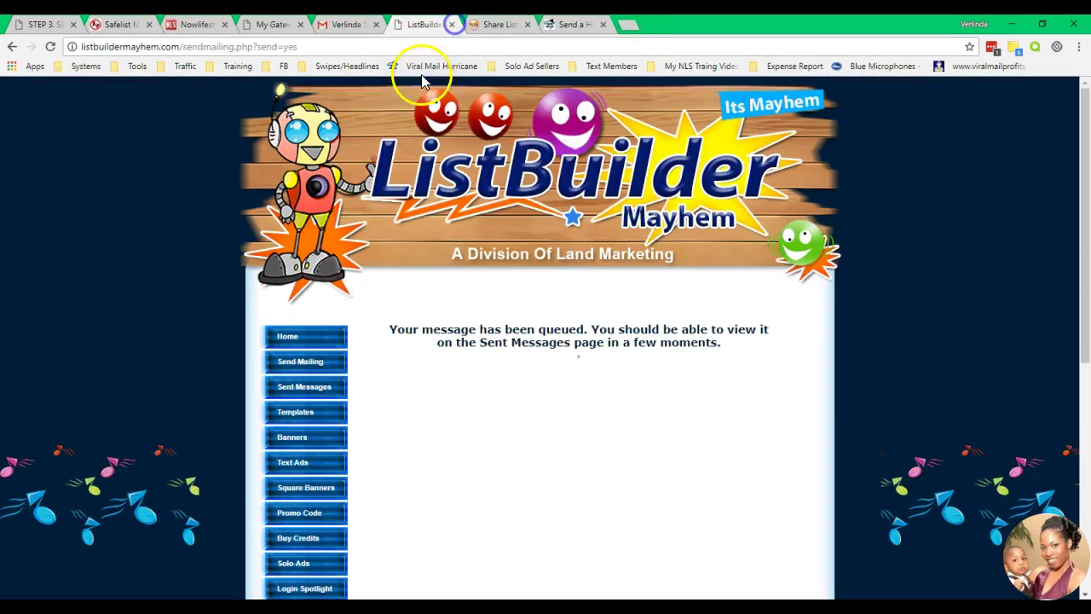
Reopen the closed AdTroopers members page
left_click(369, 24)
right_click(369, 24)
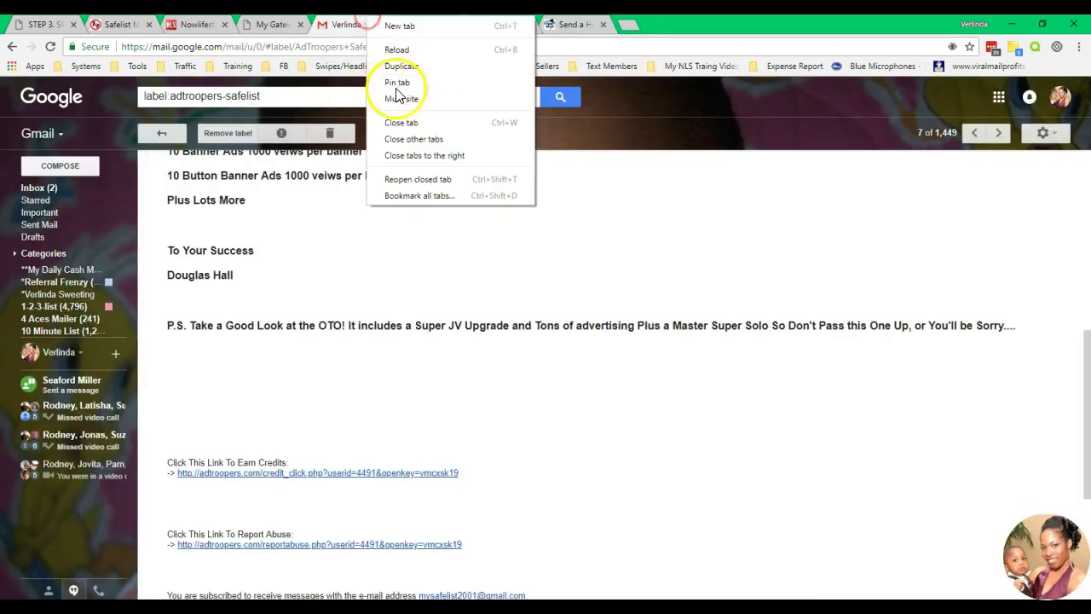
left_click(432, 178)
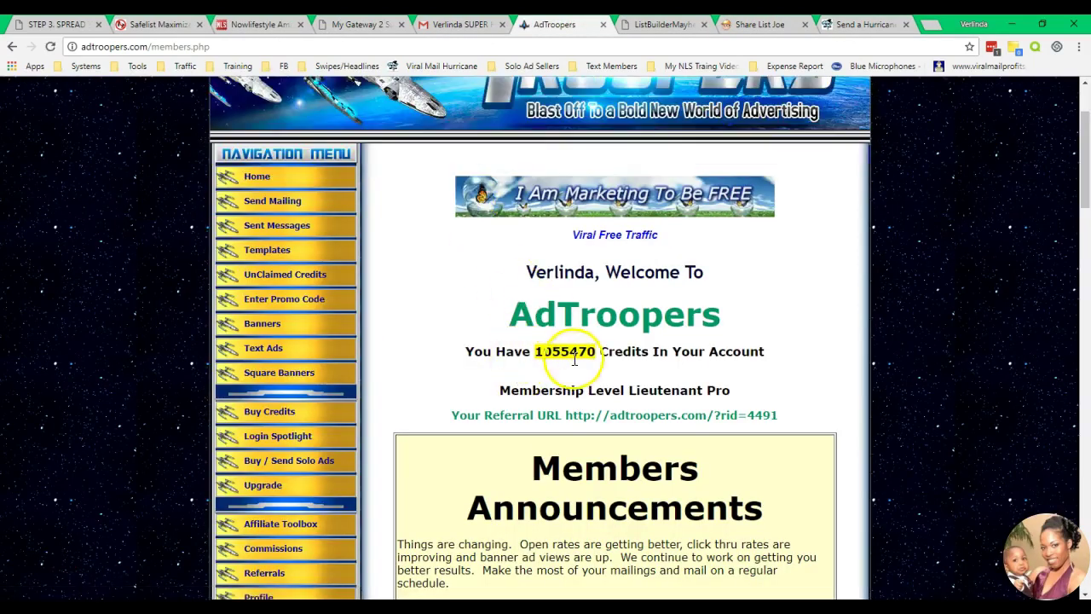
Refresh the AdTroopers members page and highlight the account's credit balance
left_click(50, 49)
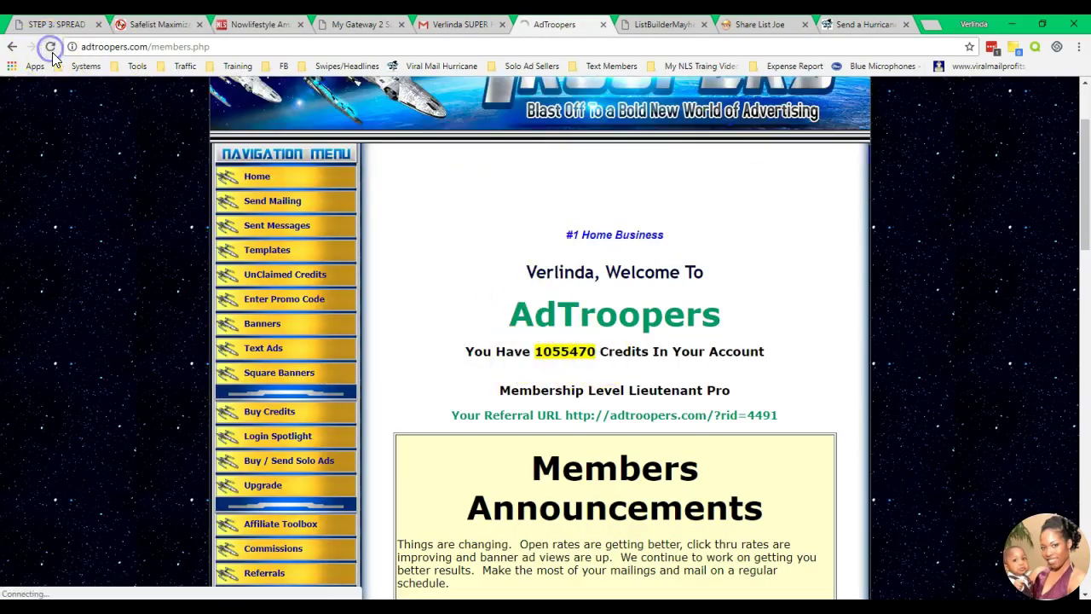
left_click(541, 356)
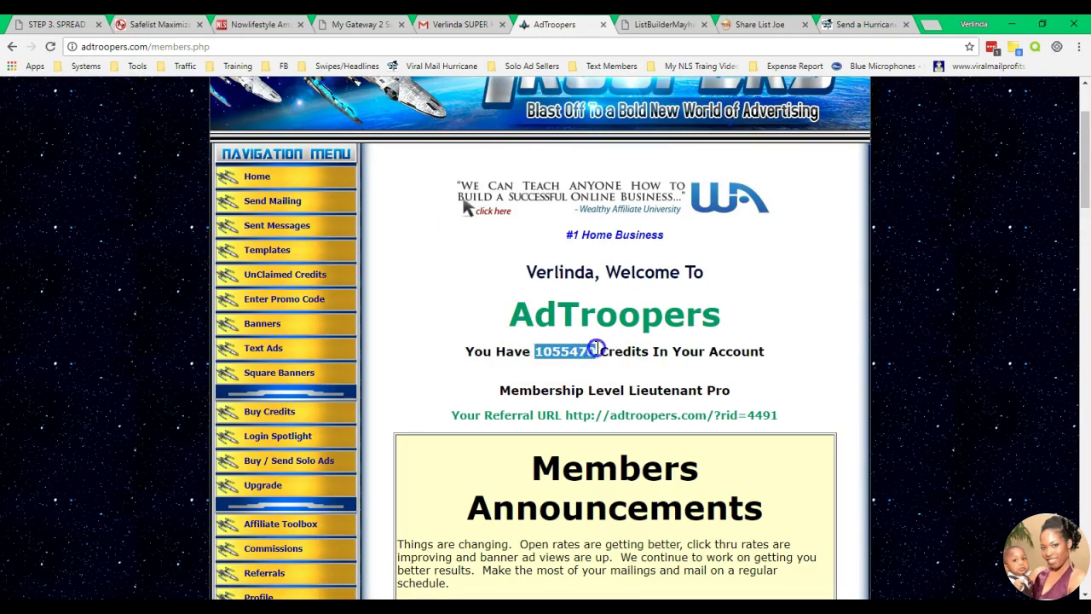
left_click_drag(599, 360, 596, 372)
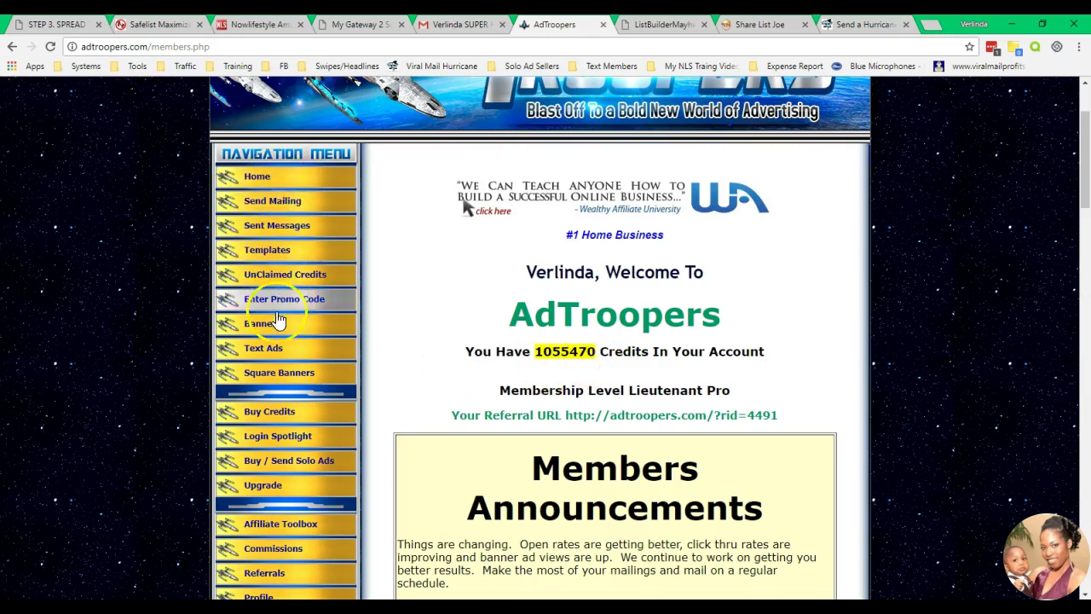
Open AdTroopers' Enter Promo Code page and point out the field for entering a promo code
left_click(259, 336)
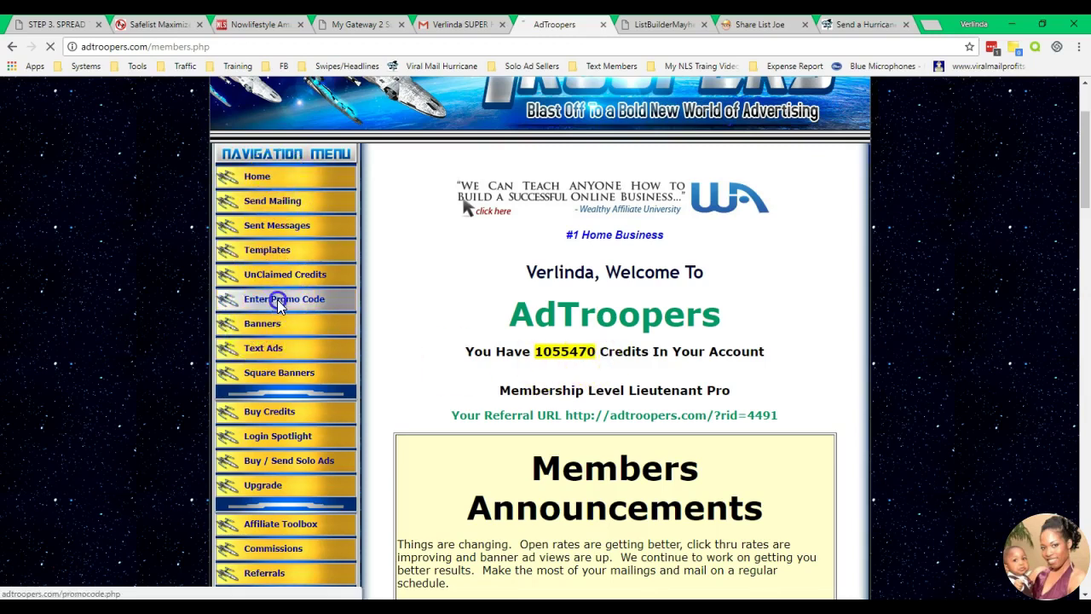
left_click(597, 343)
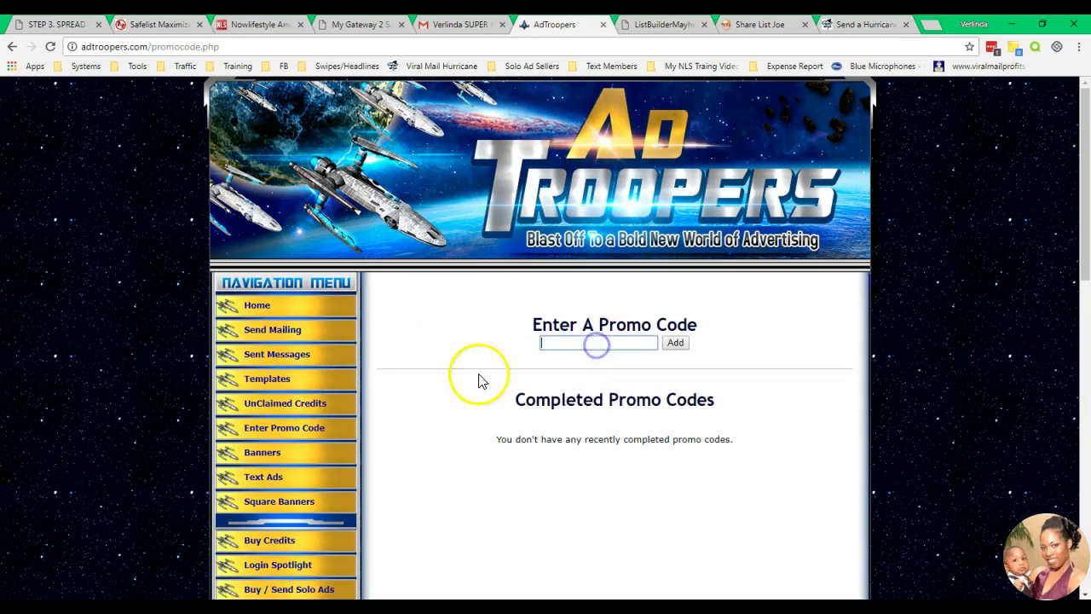
left_click_drag(1087, 171, 682, 219)
left_click(596, 156)
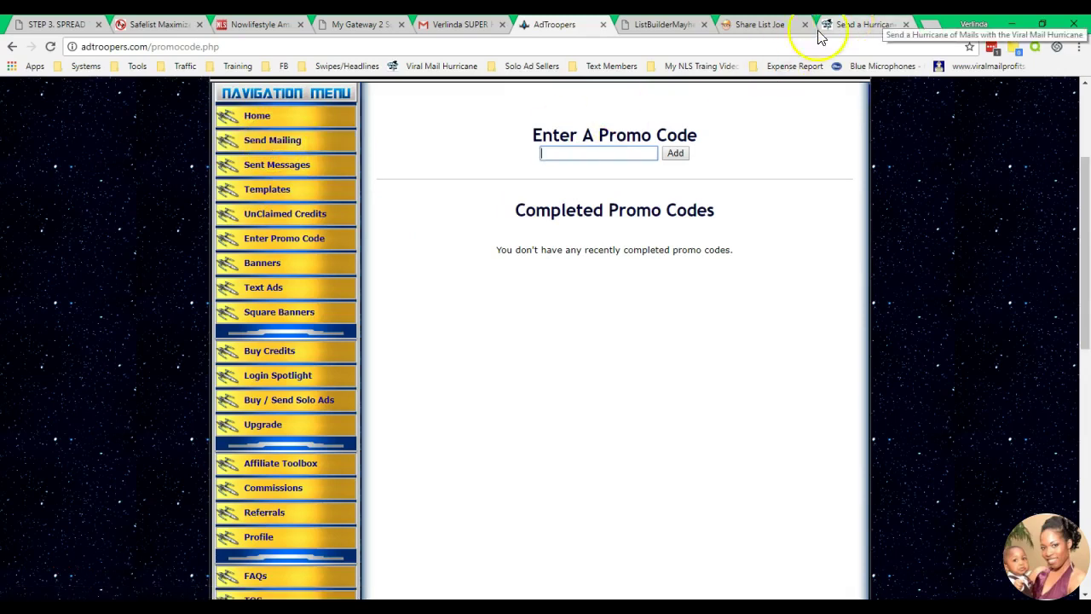
Return to the Step 3 page and highlight the STEP 1 instruction on creating 2 new Gmail accounts, including the example address
left_click(77, 23)
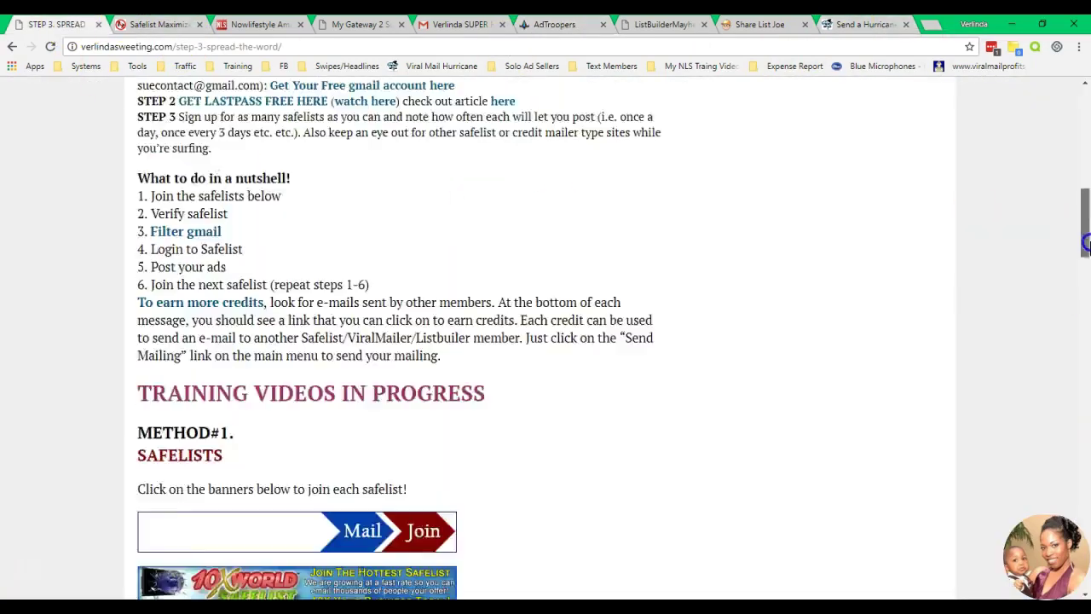
left_click_drag(1086, 245, 1086, 200)
left_click_drag(180, 417, 246, 415)
left_click_drag(332, 417, 478, 419)
left_click(478, 419)
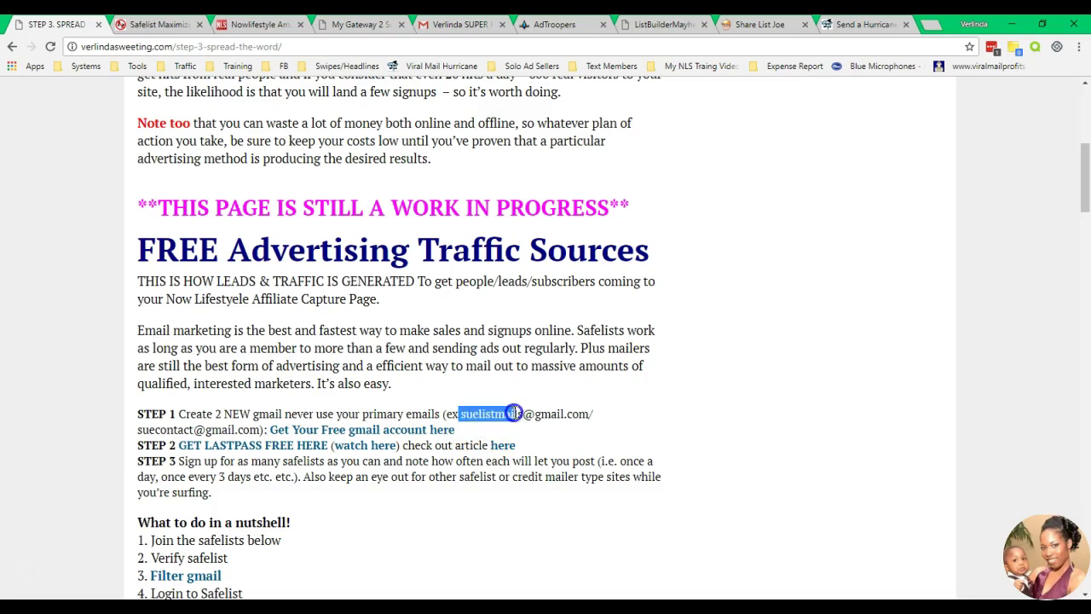
Highlight the second example Gmail address in STEP 1 and bring the LastPass instruction and the nutshell list into view
left_click(496, 423)
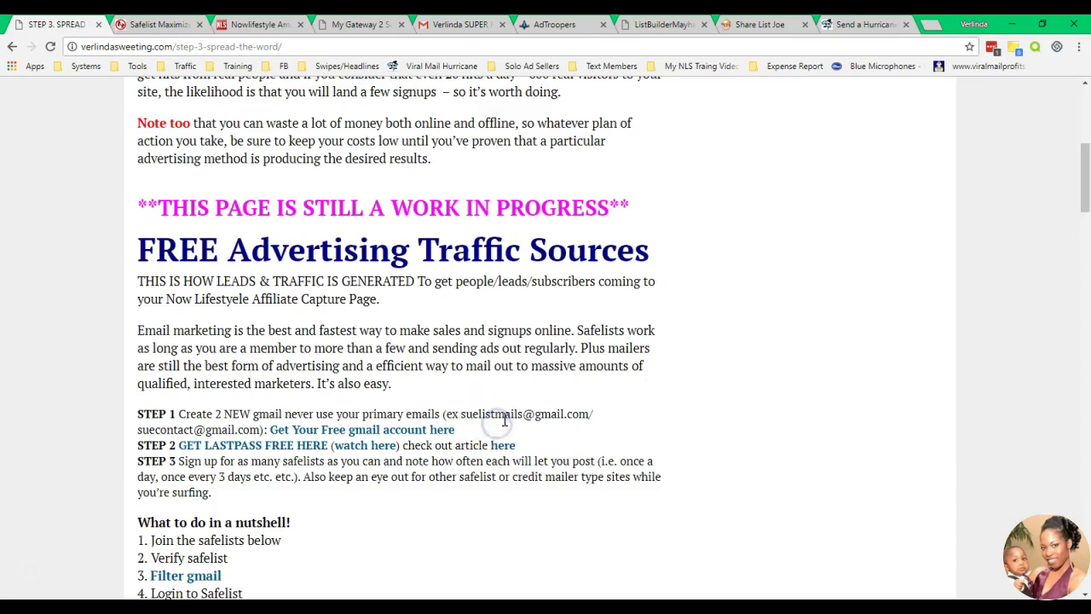
left_click_drag(160, 429, 197, 432)
left_click_drag(1087, 158, 1087, 194)
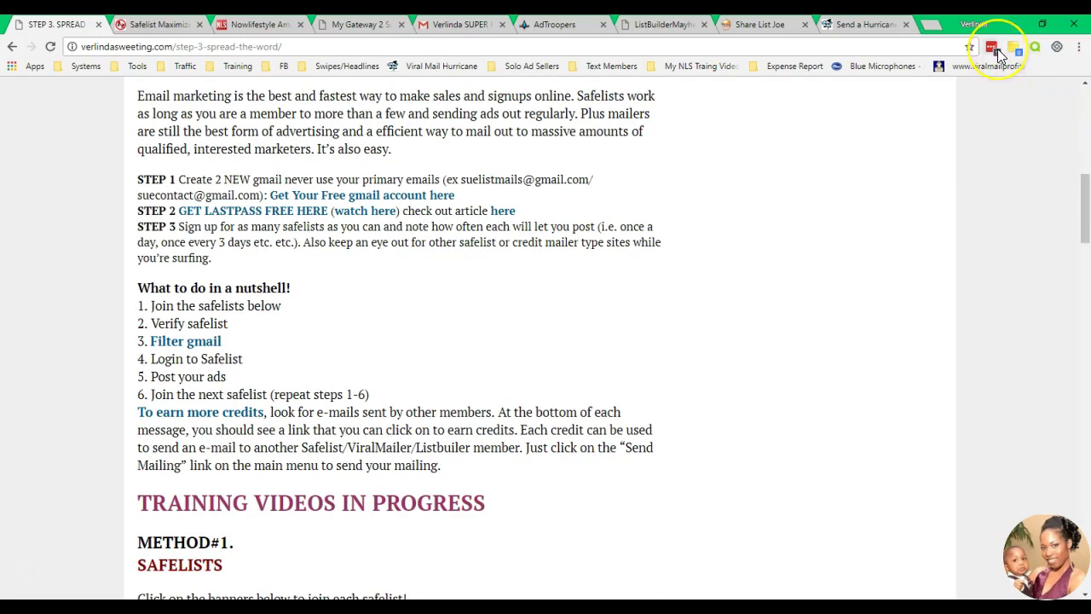
Switch to the Viral Mail Hurricane directory, try the Ad Jockeys link and close the page it opens
left_click(863, 23)
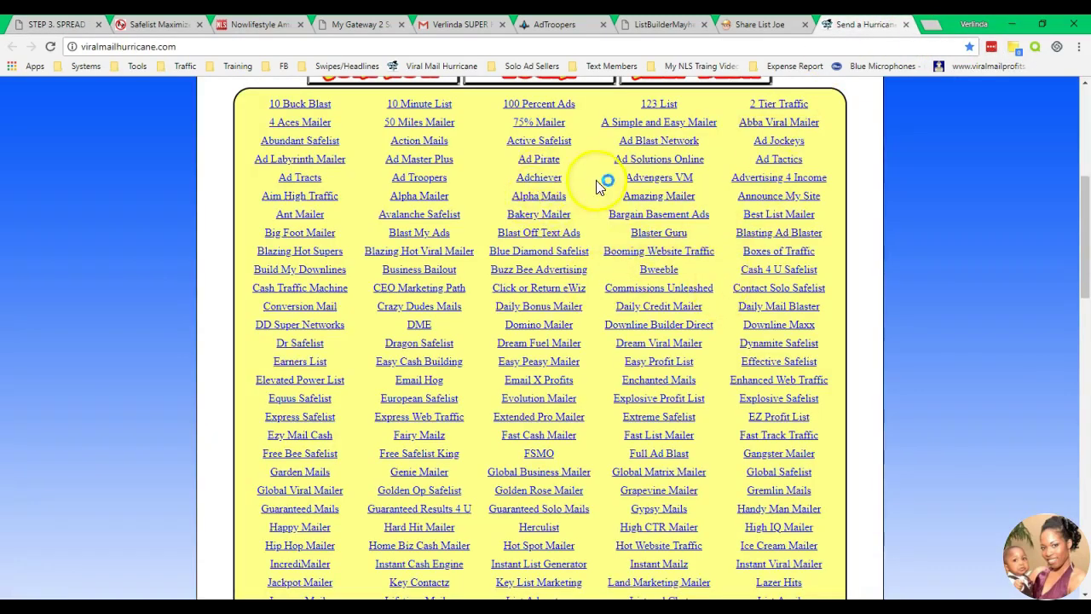
left_click(778, 142)
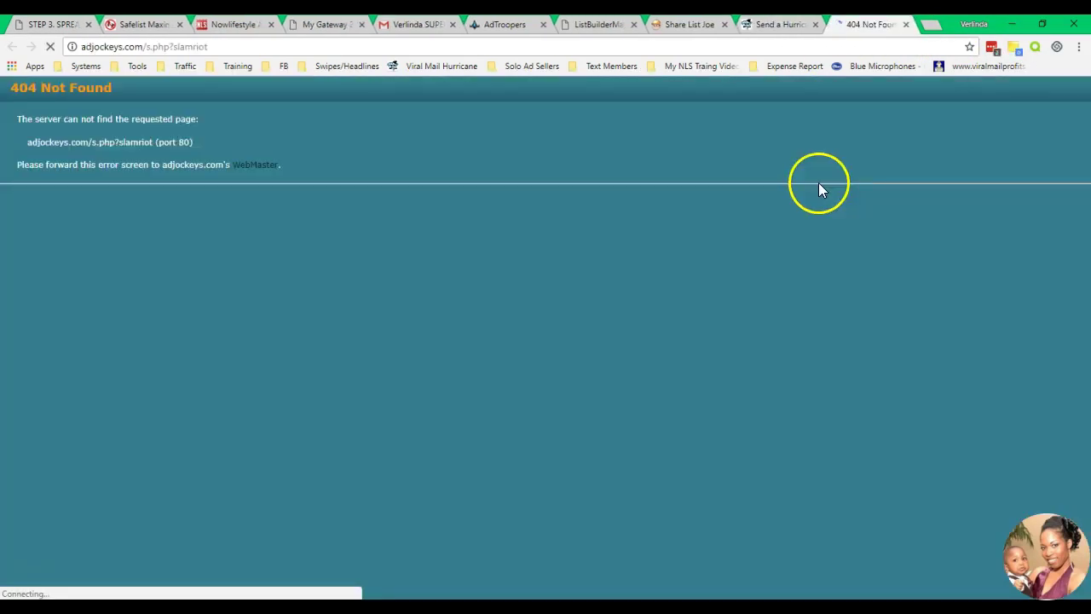
left_click(792, 26)
left_click(906, 24)
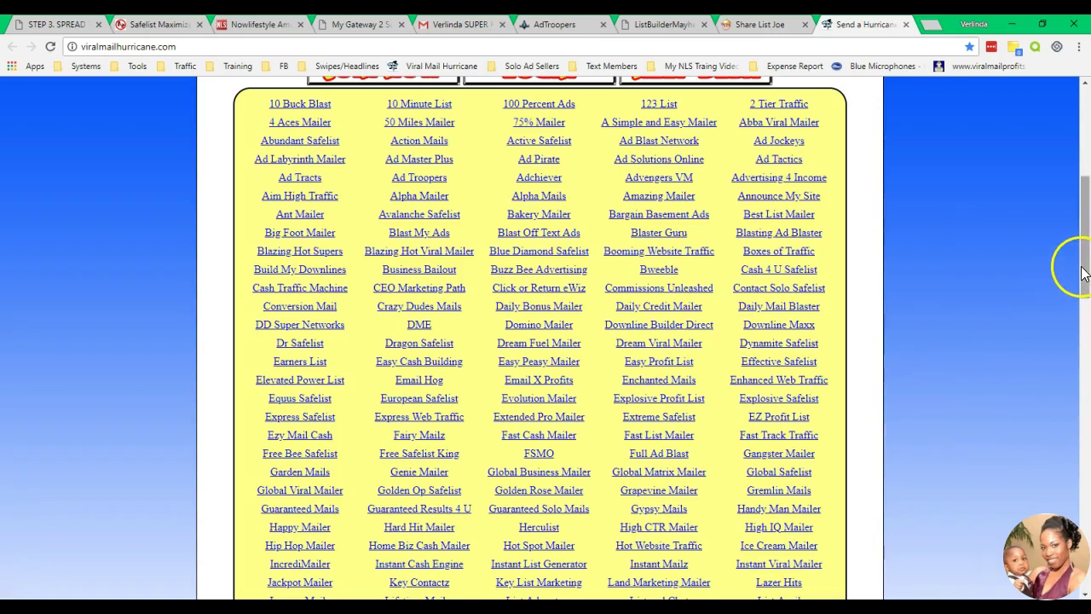
Open List Unlocked from the mailer directory and go to its member login page
left_click_drag(1086, 214, 1086, 276)
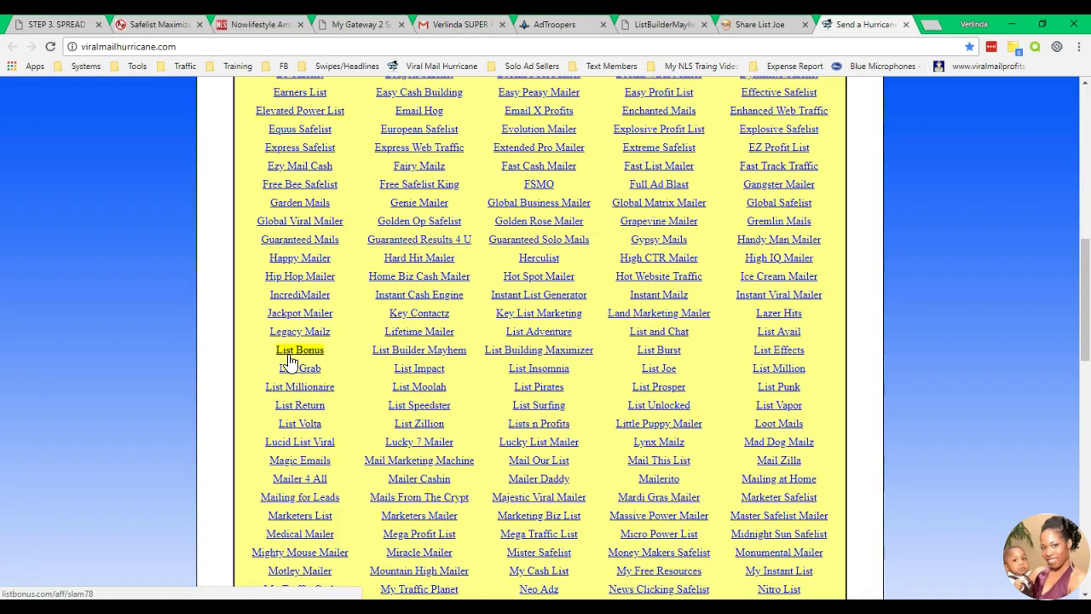
left_click(641, 408)
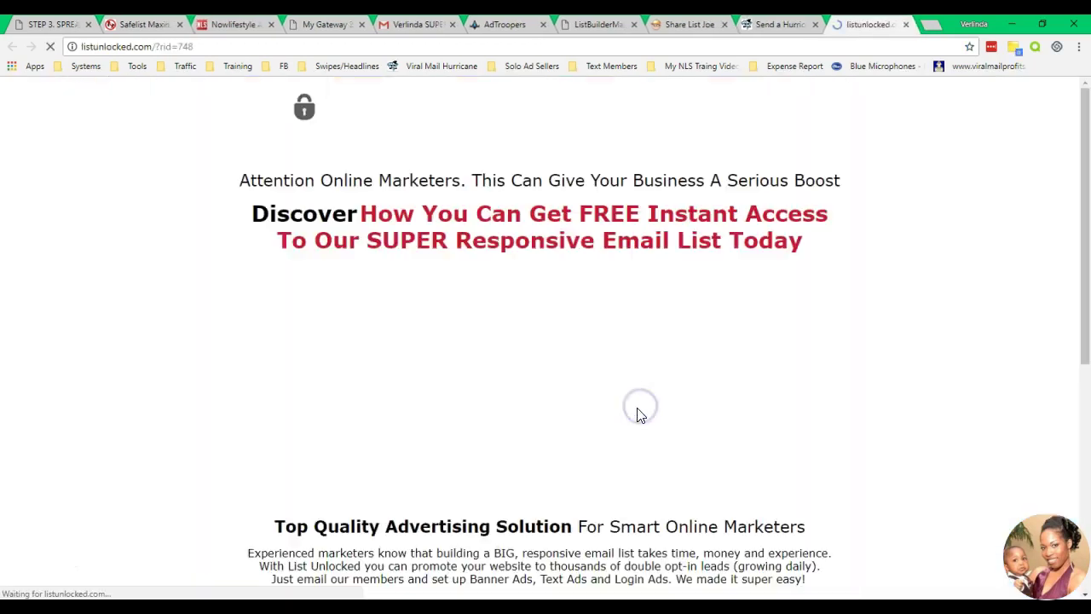
left_click(781, 119)
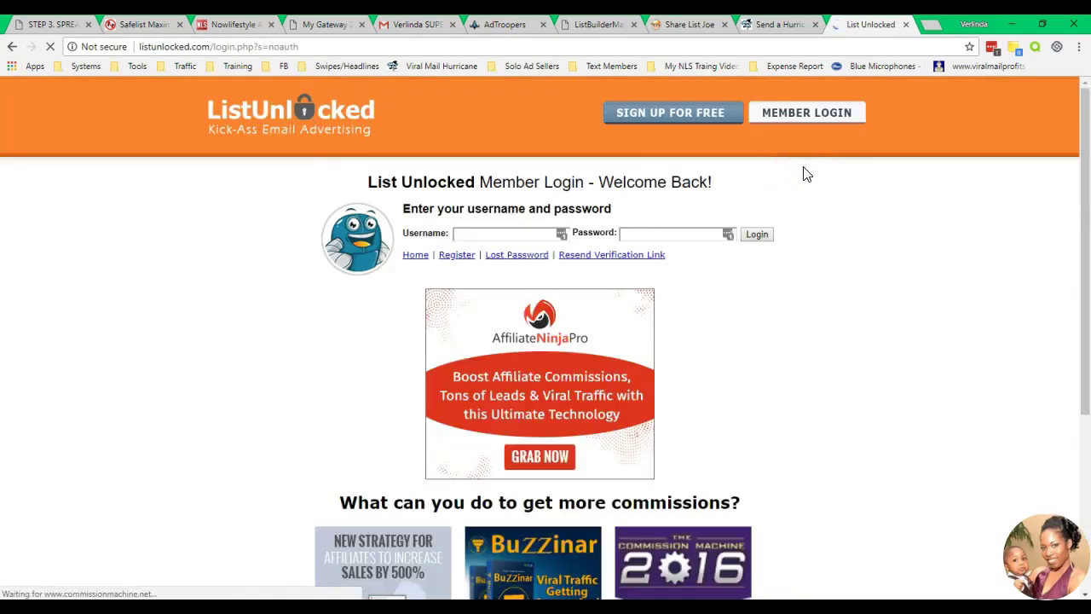
Log in to List Unlocked with the account username and password, and skip rating the login spotlight site to reach the account
left_click(499, 234)
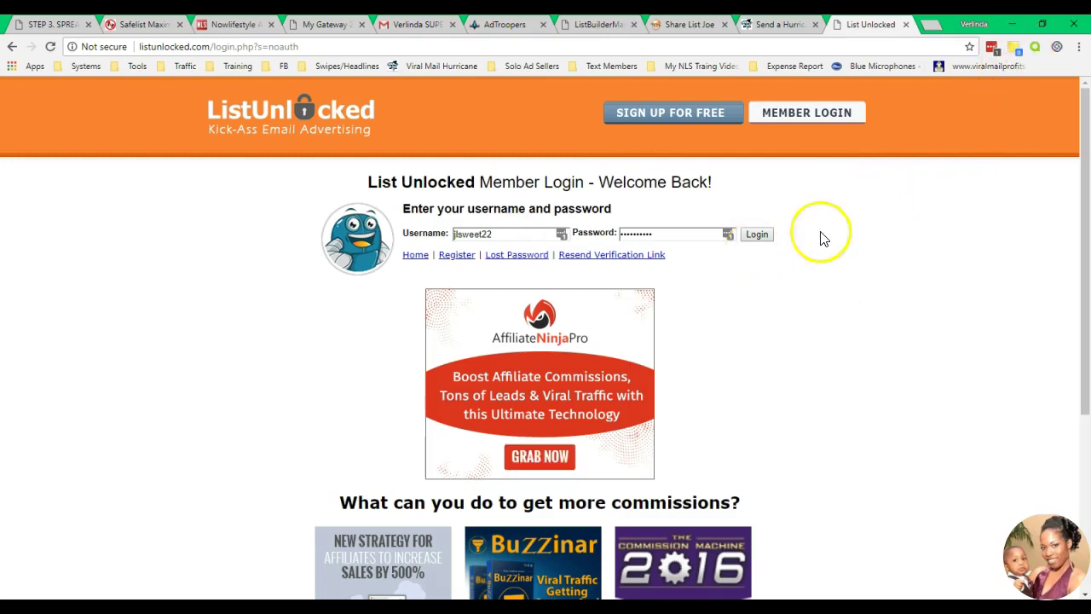
left_click(757, 233)
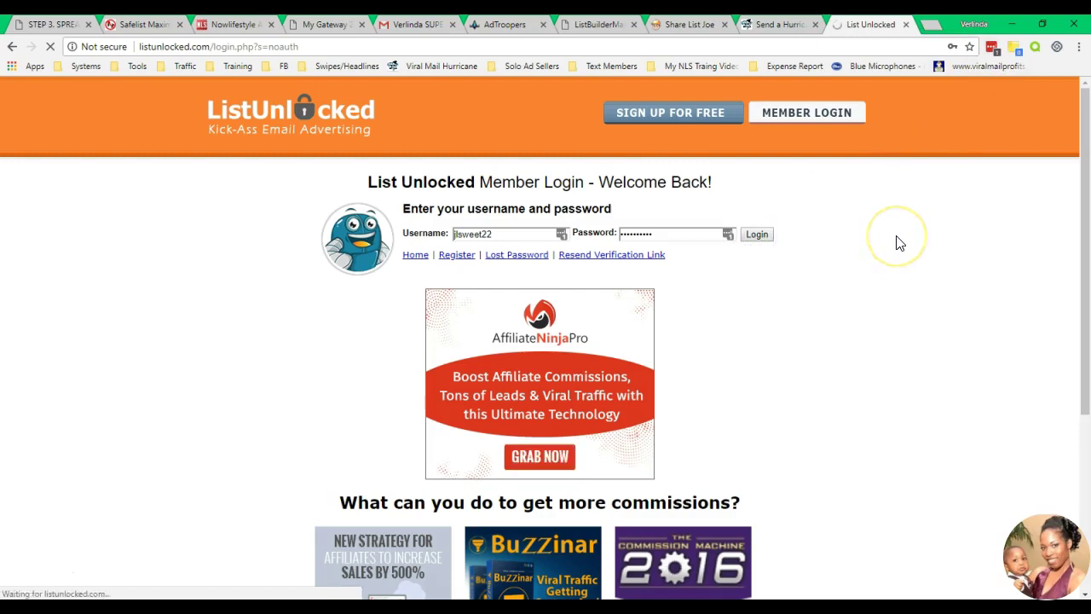
left_click(608, 495)
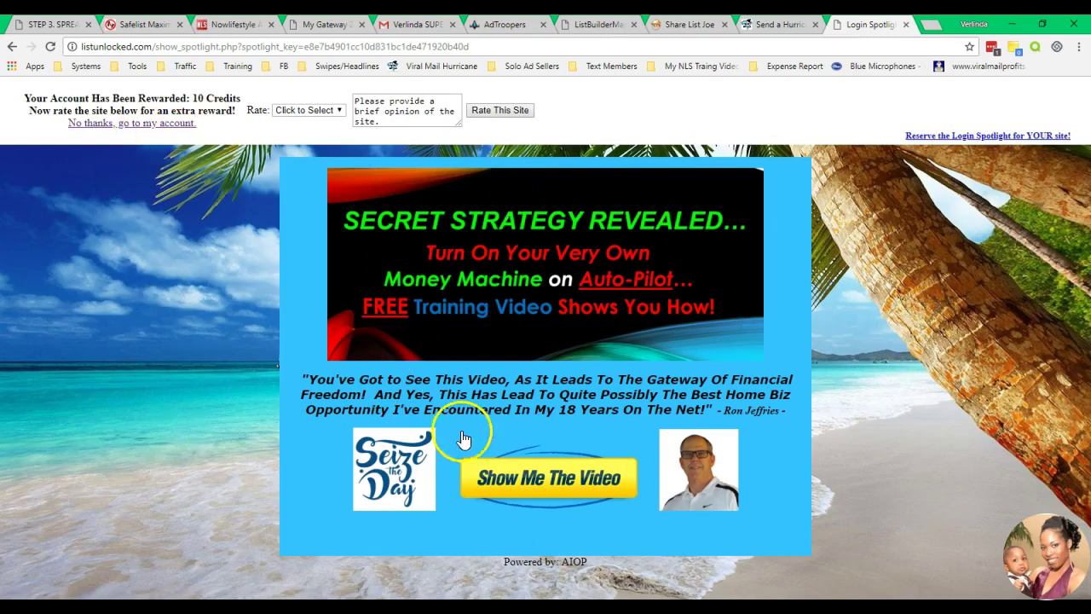
left_click(150, 125)
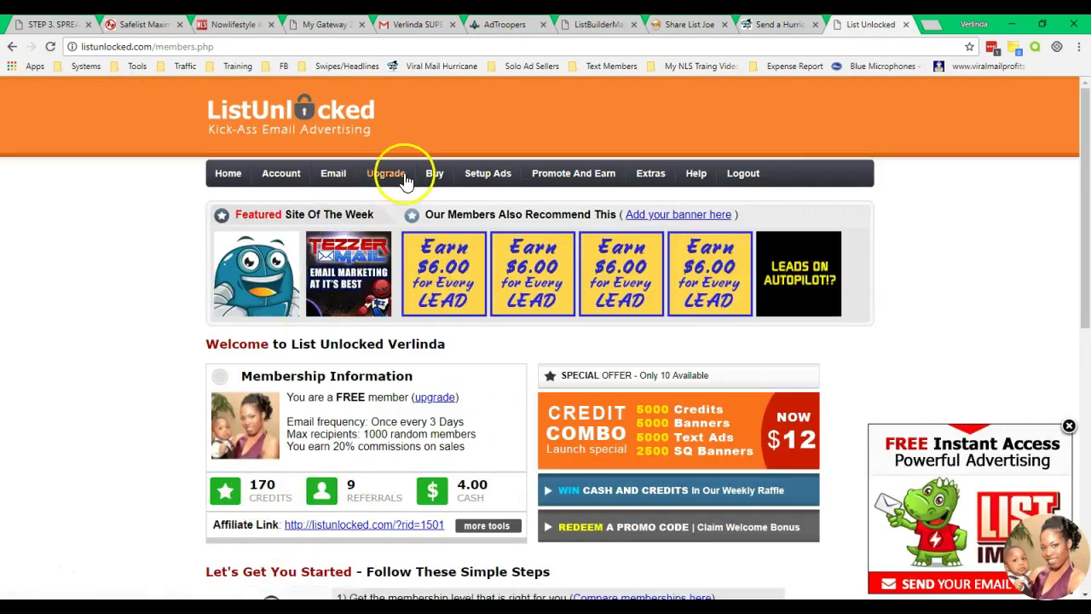
Open List Unlocked's Send Email page and fill its form with the saved Referral Frenzy ad profile
mouse_move(334, 176)
left_click(345, 199)
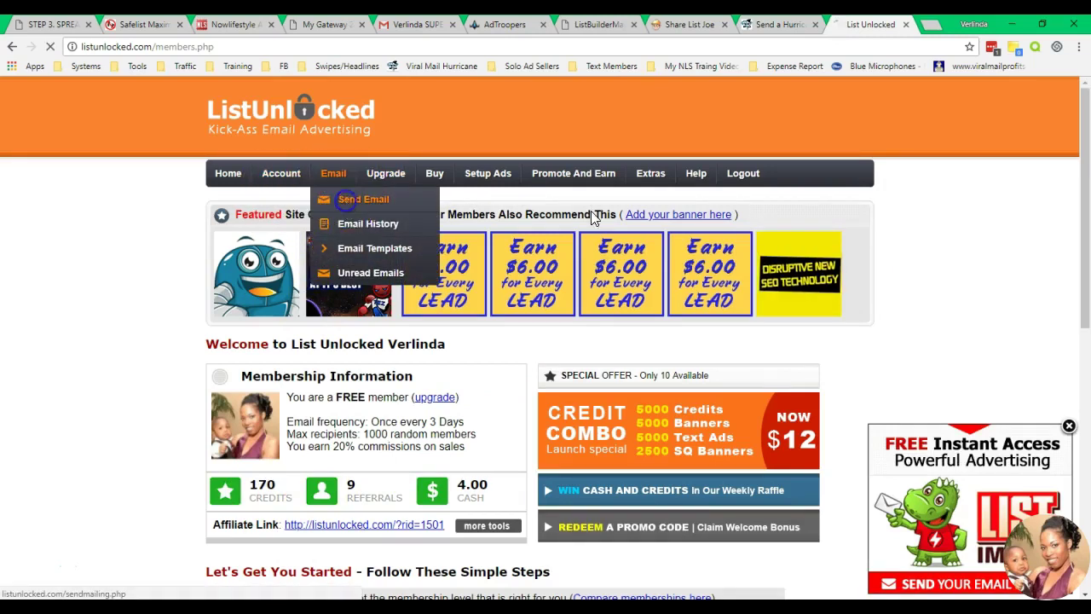
left_click_drag(1087, 160, 1087, 247)
left_click(639, 259)
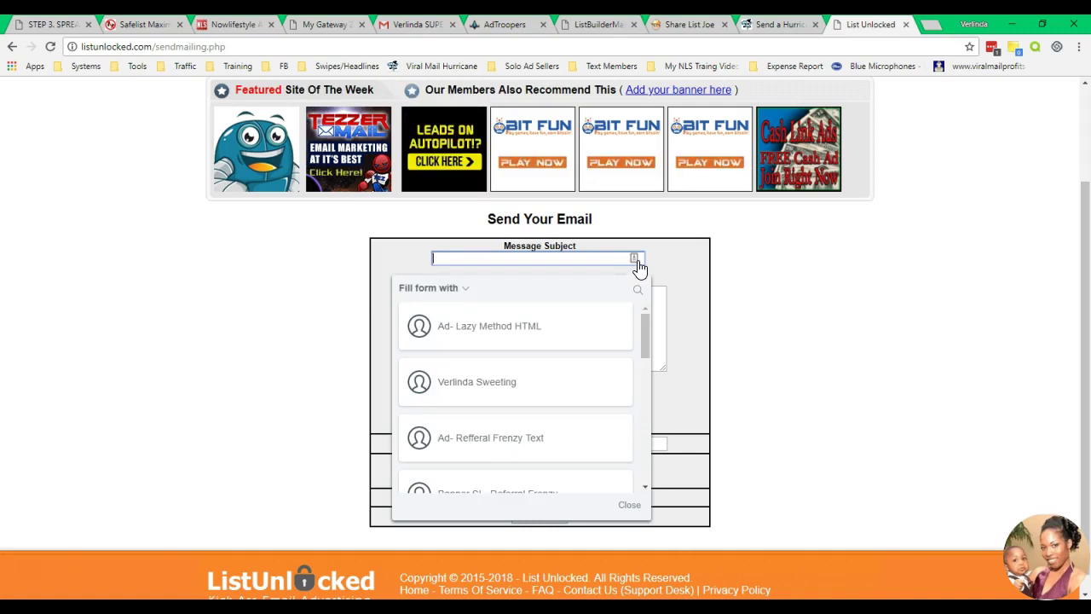
left_click(642, 291)
mouse_move(646, 324)
left_mouse_down()
mouse_move(639, 462)
mouse_move(634, 310)
mouse_move(638, 341)
left_mouse_up()
left_click(457, 360)
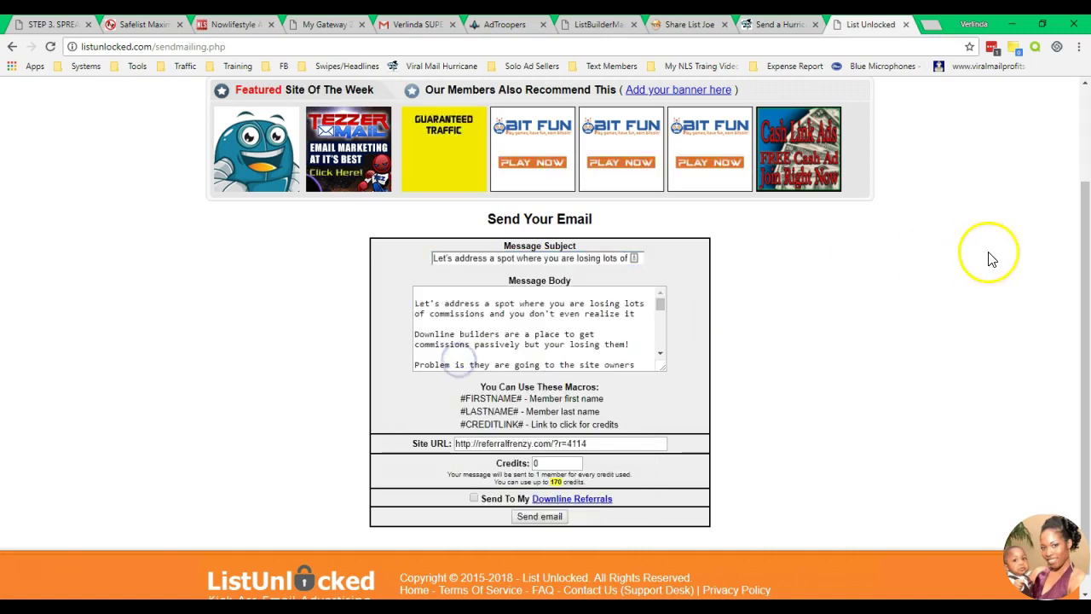
Enlarge the message body to show most of the ad, select the Credits value and try to send the email
left_click_drag(665, 370, 782, 512)
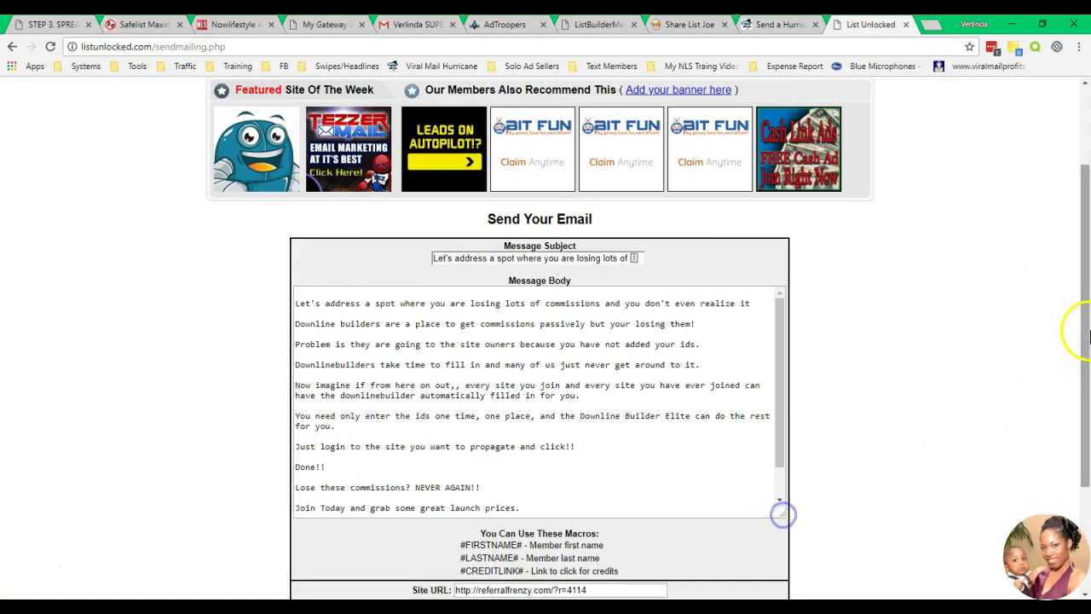
left_click_drag(1079, 329, 1079, 400)
left_click(555, 488)
double_click(555, 489)
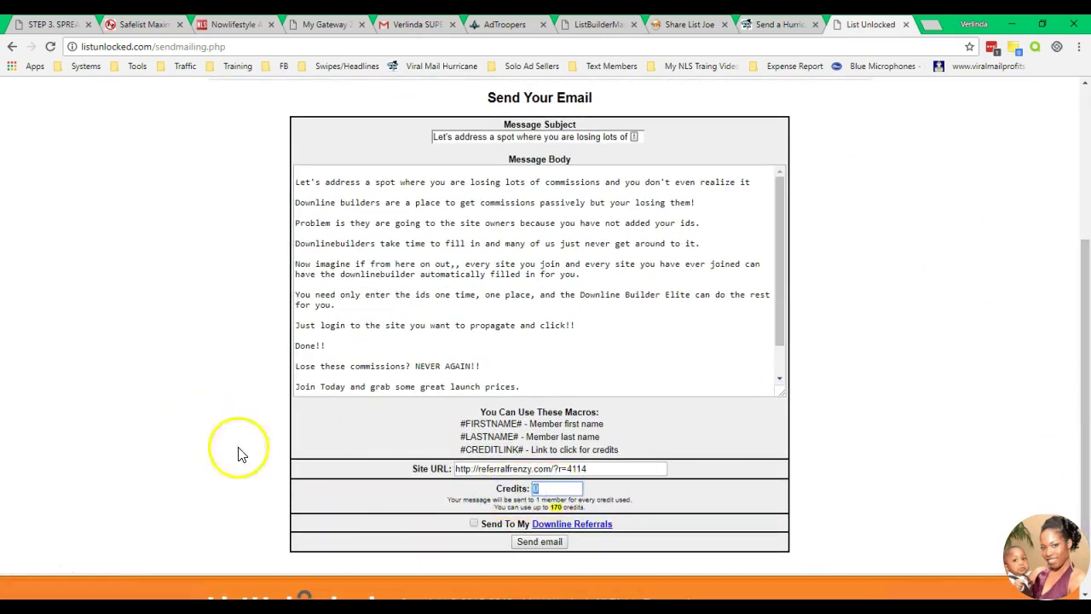
left_click(544, 549)
Reload the Send Email page and fill the blank form again with the saved Referral Frenzy ad
left_click(51, 47)
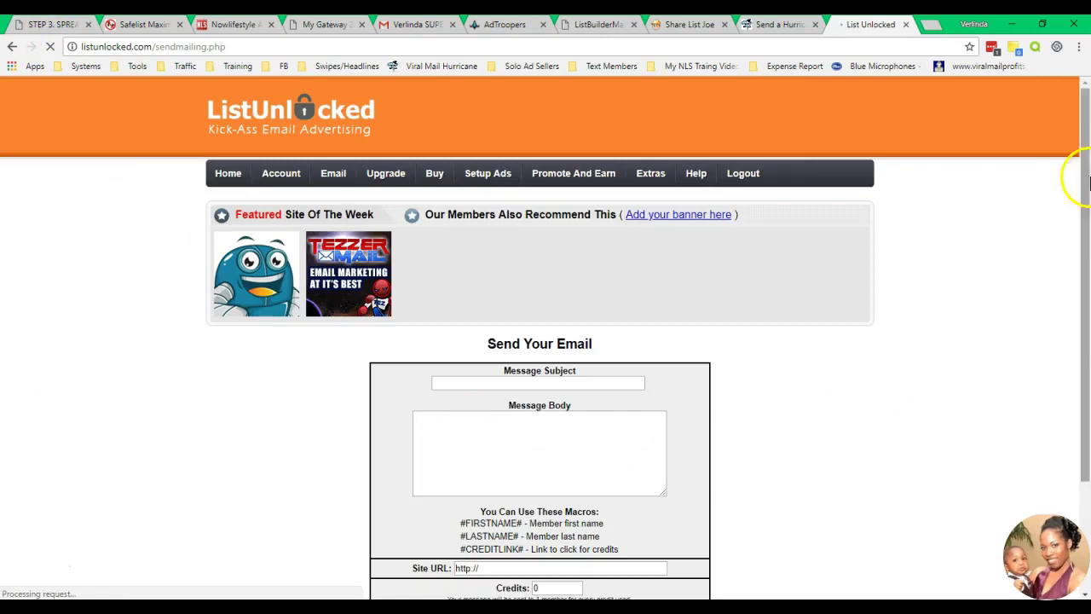
scroll(1087, 194, "up", 1)
scroll(1087, 195, "down", 2)
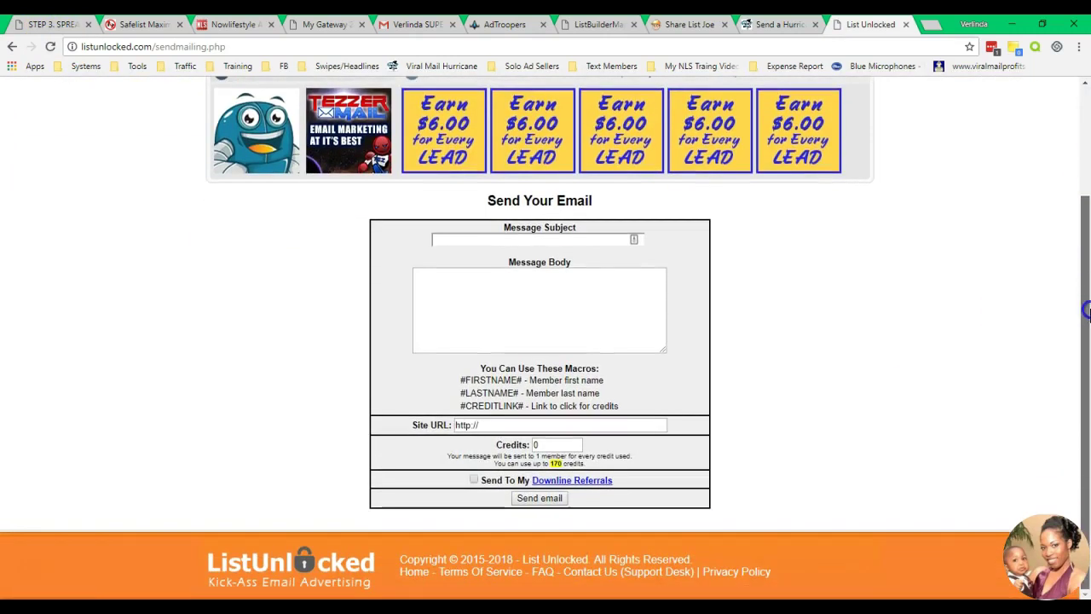
left_click(635, 243)
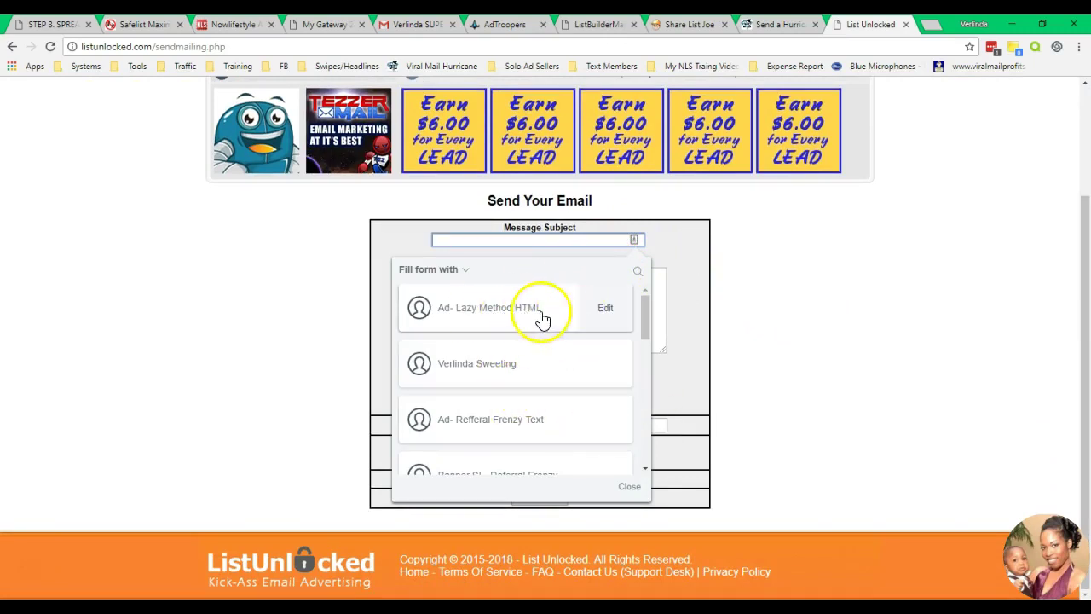
left_click_drag(647, 308, 648, 339)
left_click(505, 309)
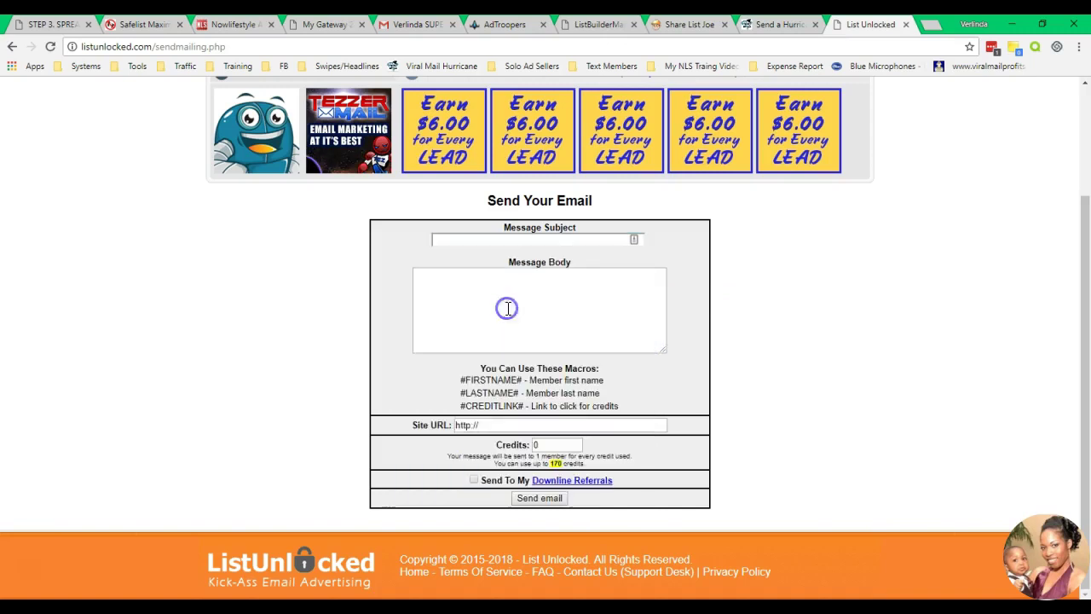
Enlarge the message body box slightly and review the filled-in email form
left_click_drag(662, 349, 707, 361)
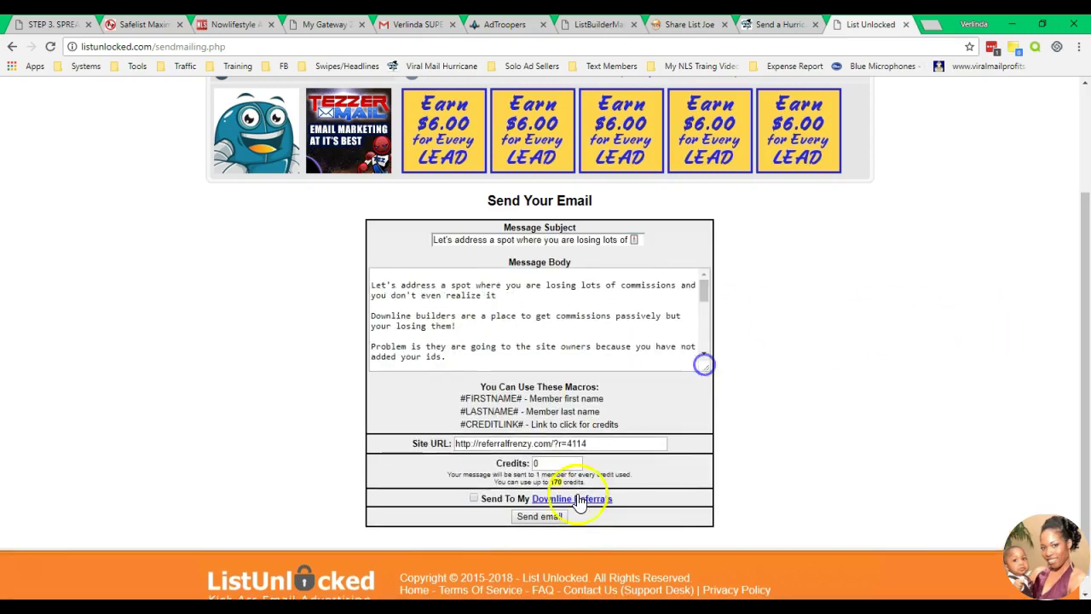
key("alt+Tab")
left_click(918, 311)
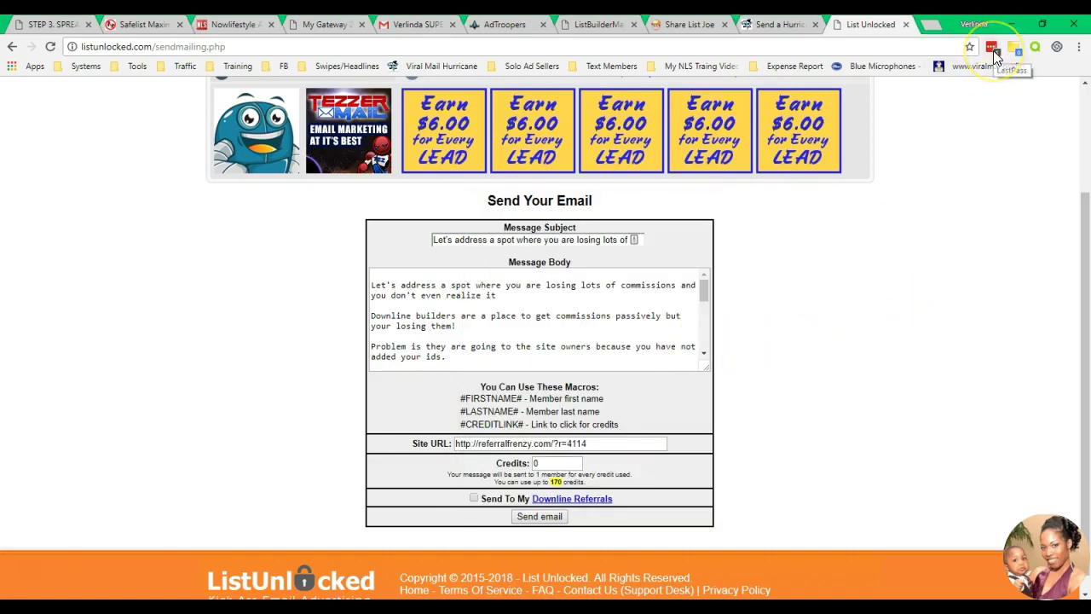
mouse_move(707, 291)
left_mouse_down()
mouse_move(702, 345)
mouse_move(707, 287)
left_mouse_up()
mouse_move(1088, 294)
left_mouse_down()
mouse_move(1089, 256)
mouse_move(1087, 354)
mouse_move(1088, 197)
left_mouse_up()
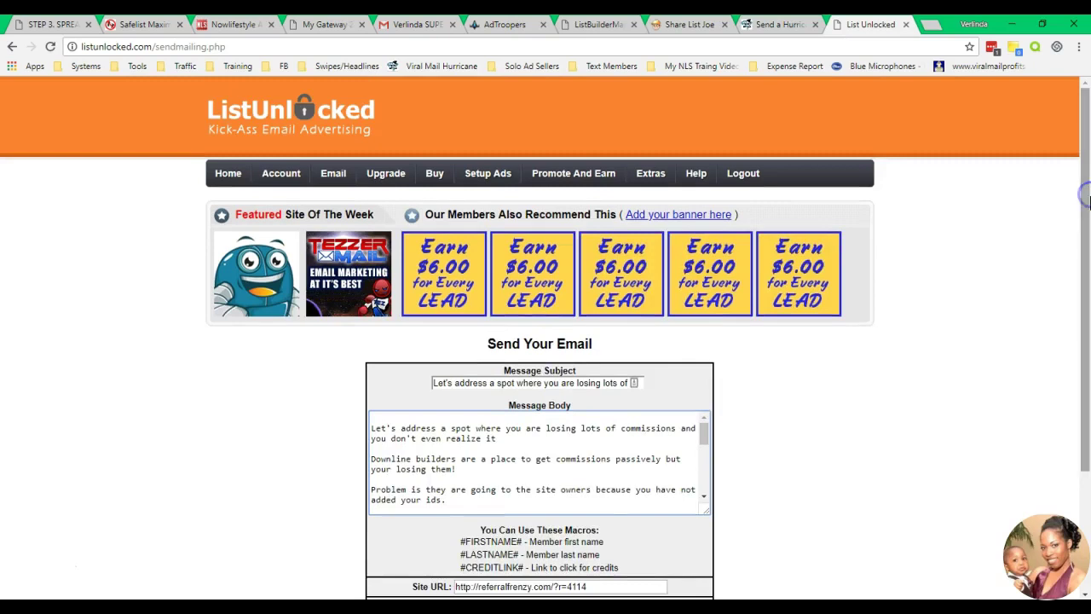
left_click(1051, 237)
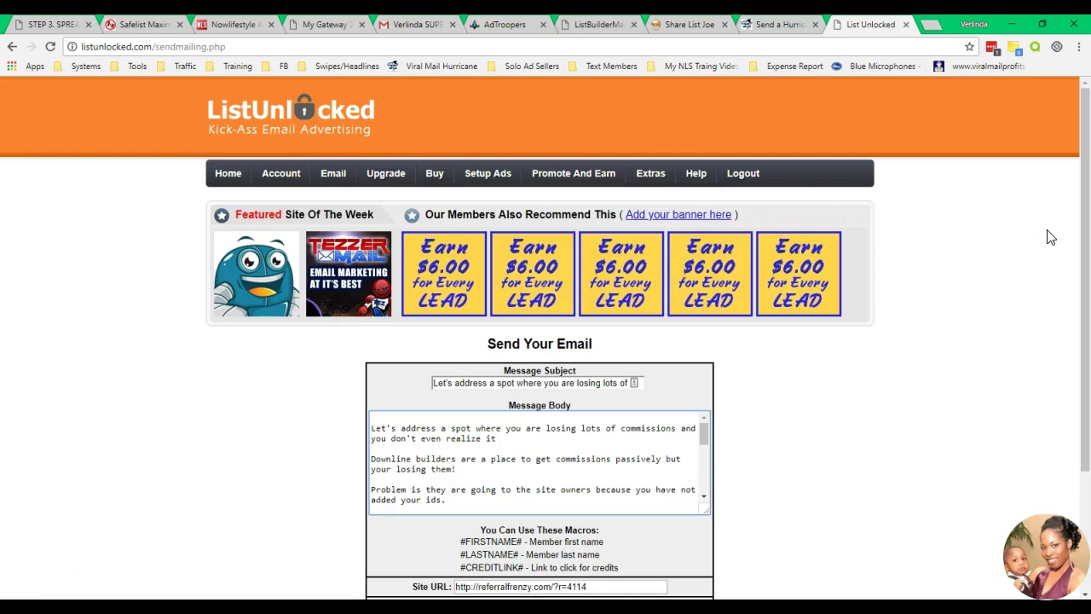
Switch to Gmail and go back from the open message to the list of AdTroopers safelist emails
left_click(450, 24)
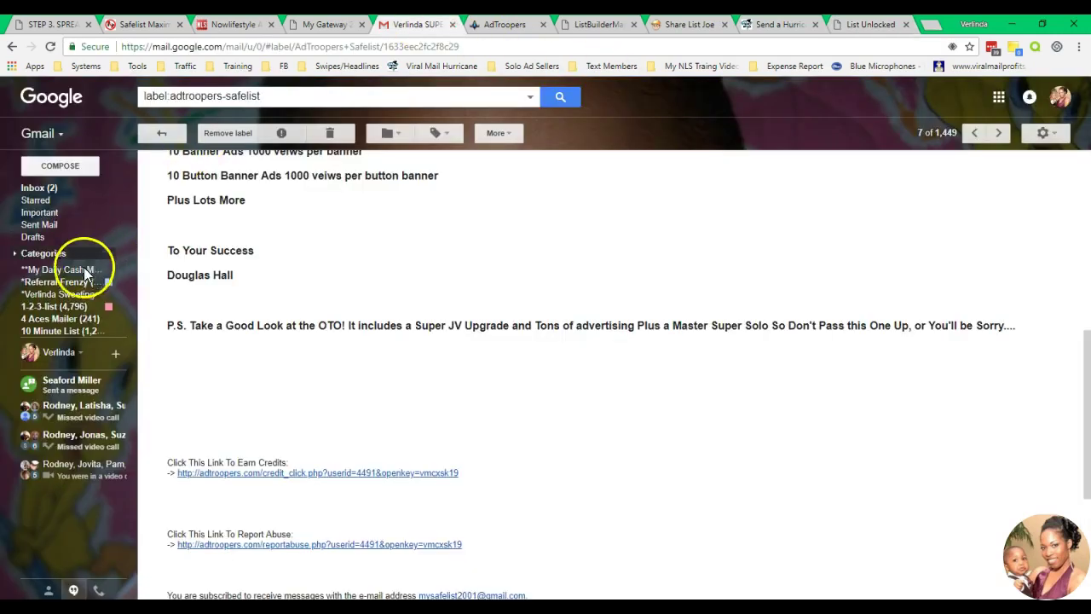
left_click(158, 132)
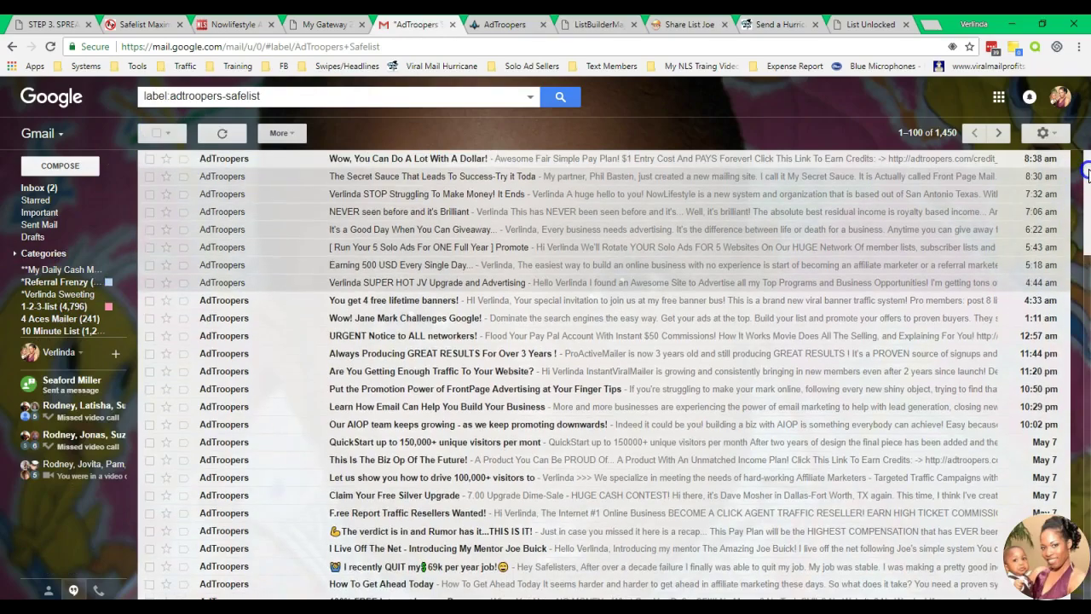
mouse_move(1088, 173)
left_mouse_down()
mouse_move(1086, 303)
mouse_move(1087, 181)
left_mouse_up()
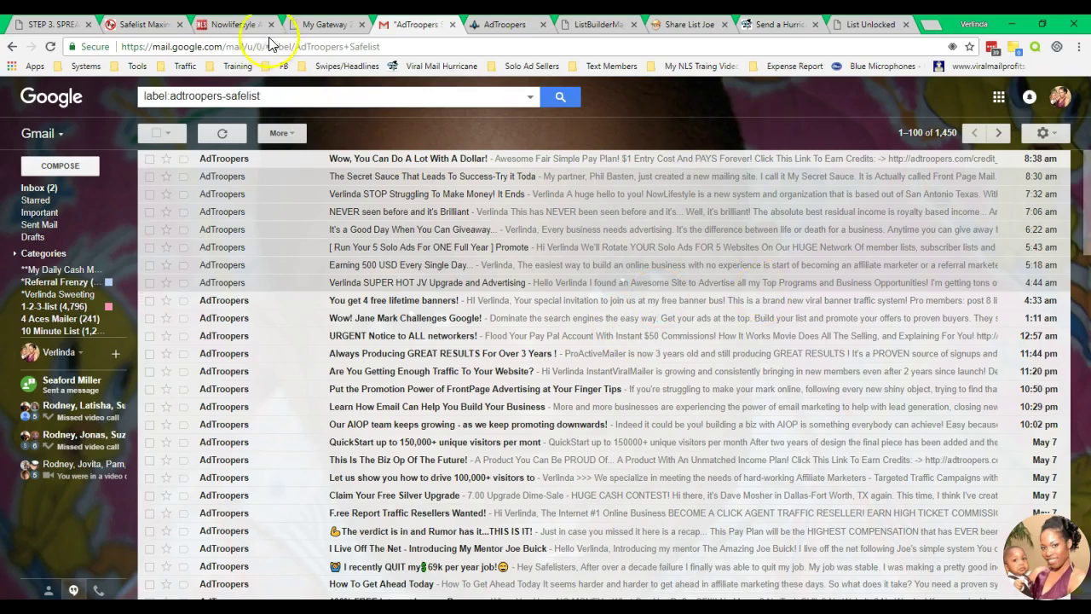
Show the My Gateway 2 Success page and the Nowlifestyle capture page as examples of pages to advertise
left_click(337, 25)
left_click_drag(1087, 141, 1087, 204)
left_click(534, 373)
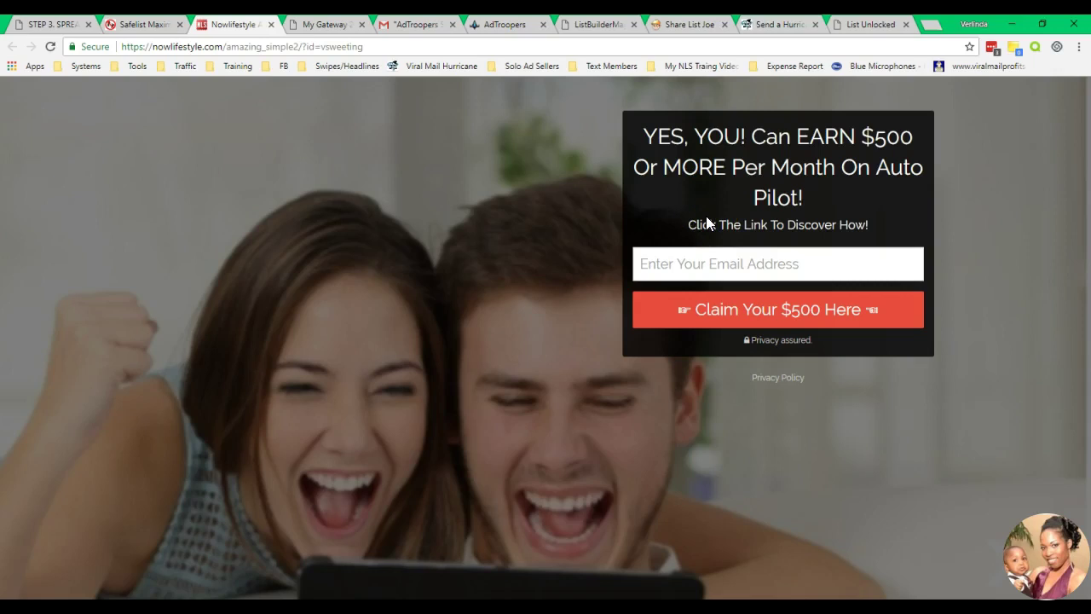
left_click(326, 24)
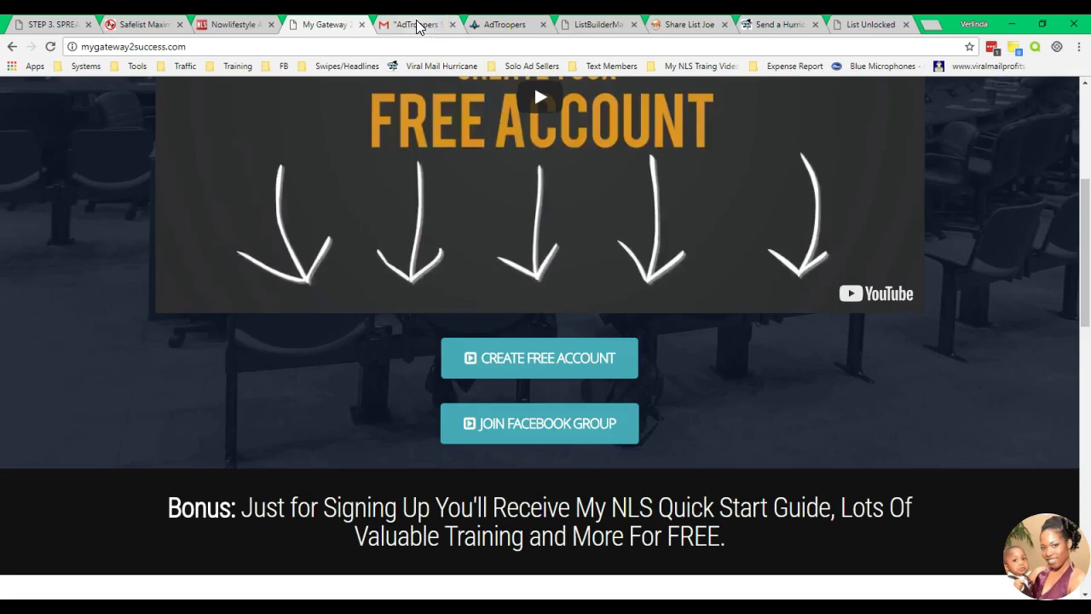
left_click_drag(1085, 231, 1084, 111)
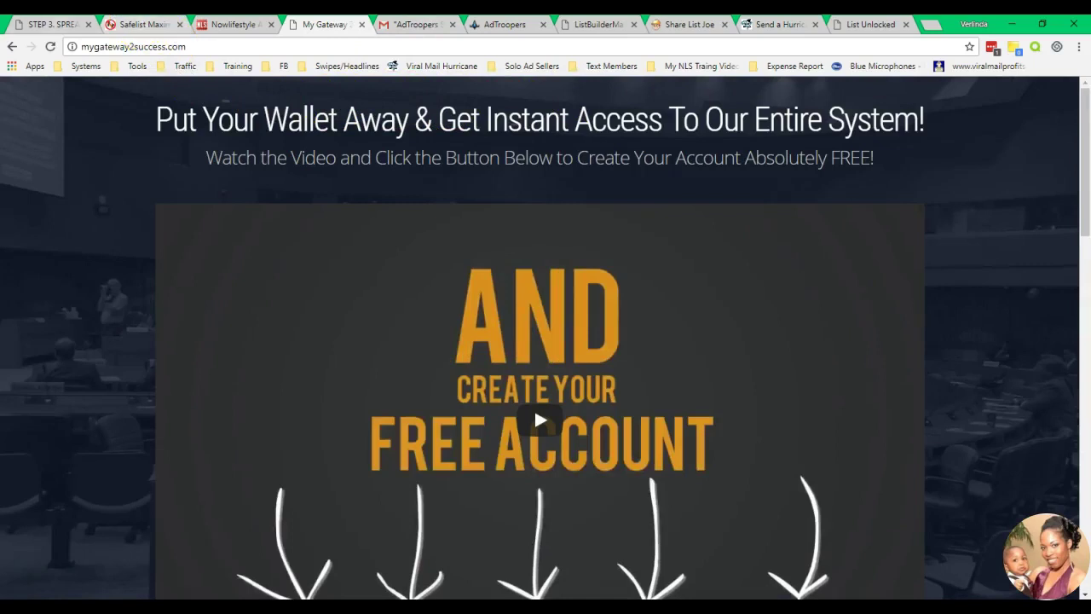
Return to the Step 3 page and review the free traffic instructions and the safelist banners to join
key("ctrl+1")
left_click_drag(1084, 207, 1087, 201)
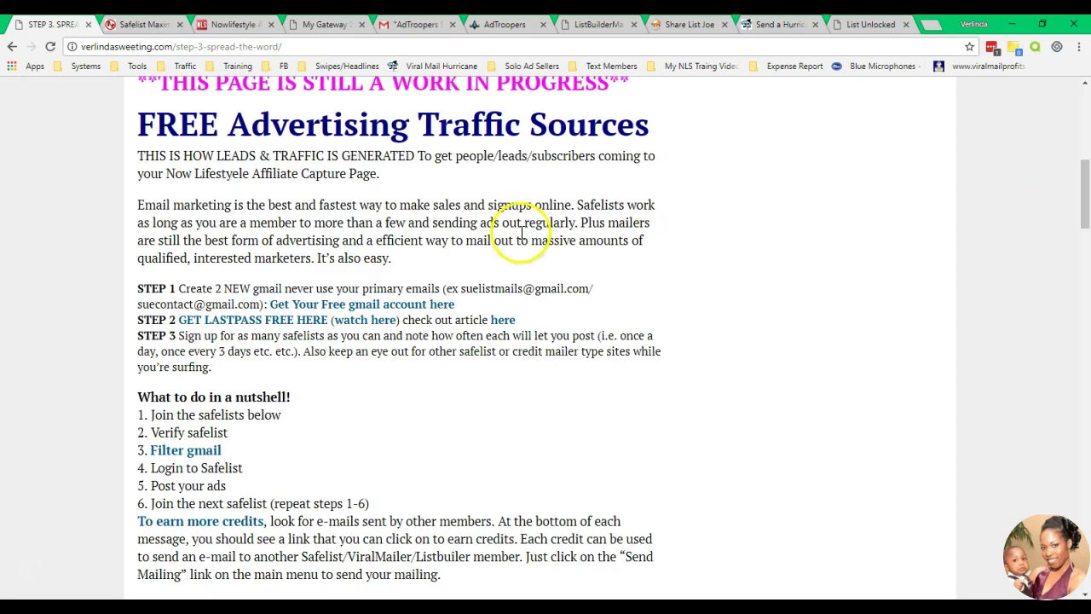
left_click_drag(1086, 198, 1084, 277)
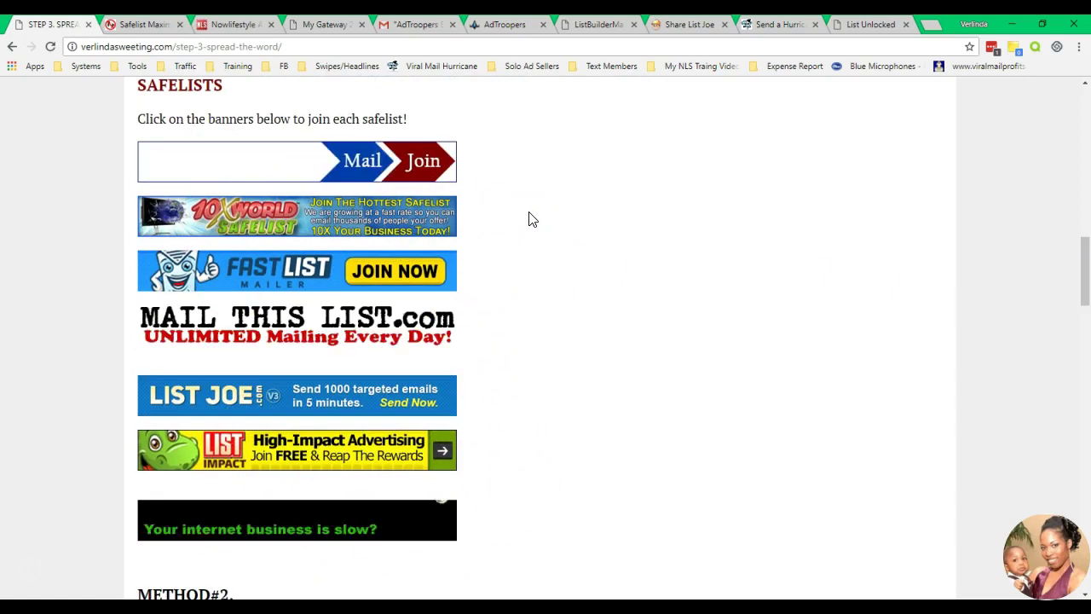
left_click(478, 178)
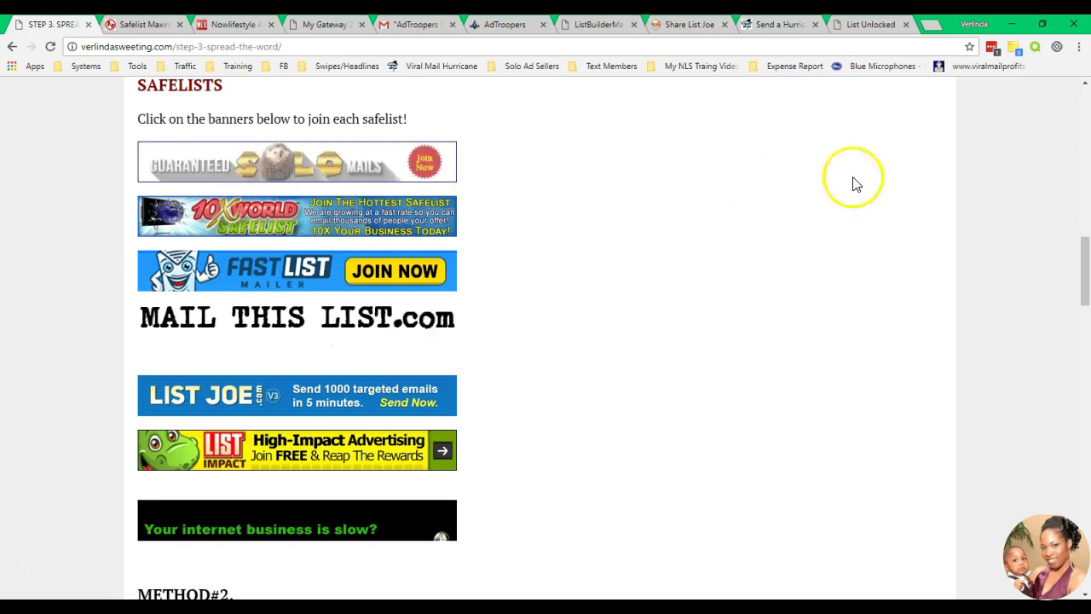
left_click_drag(1085, 252, 1084, 189)
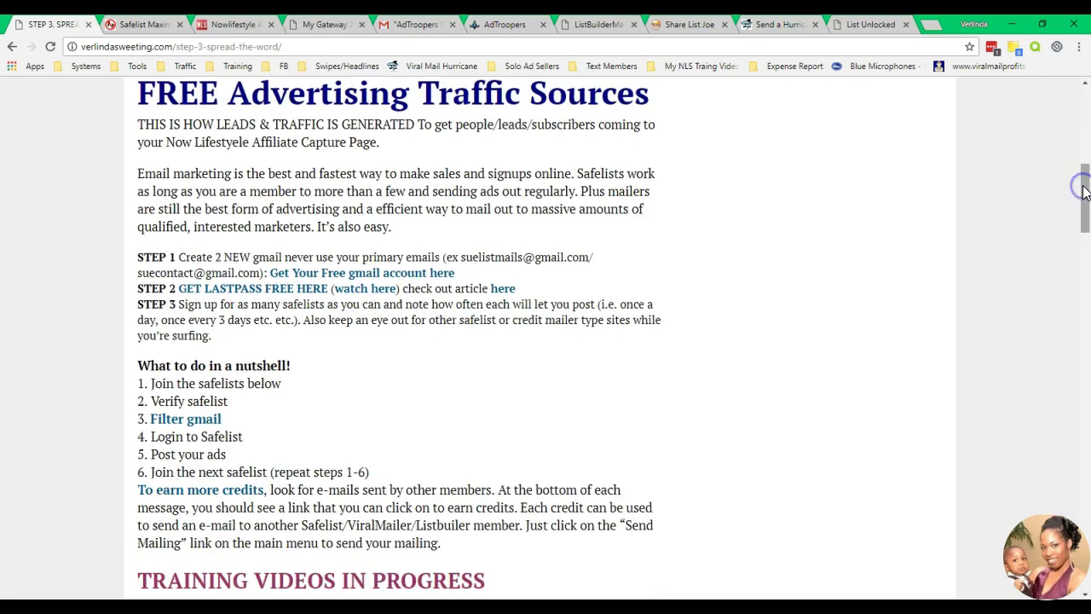